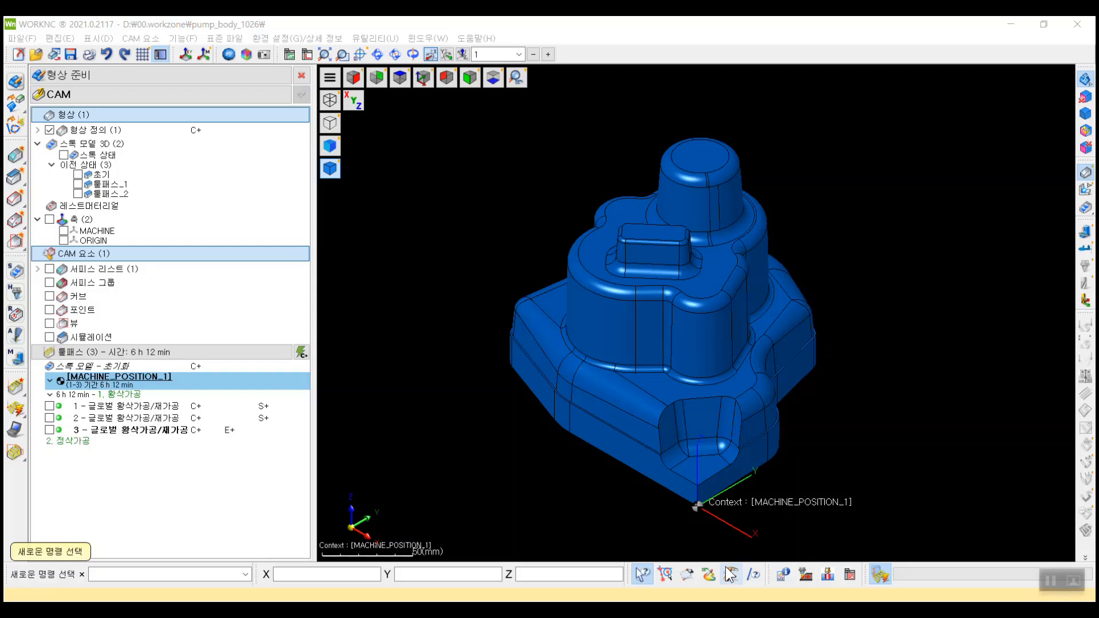
# Create a new toolpath and set its type to the 3-axis finishing strategy 등고선 정삭가공.
pyautogui.rightClick(161, 520)
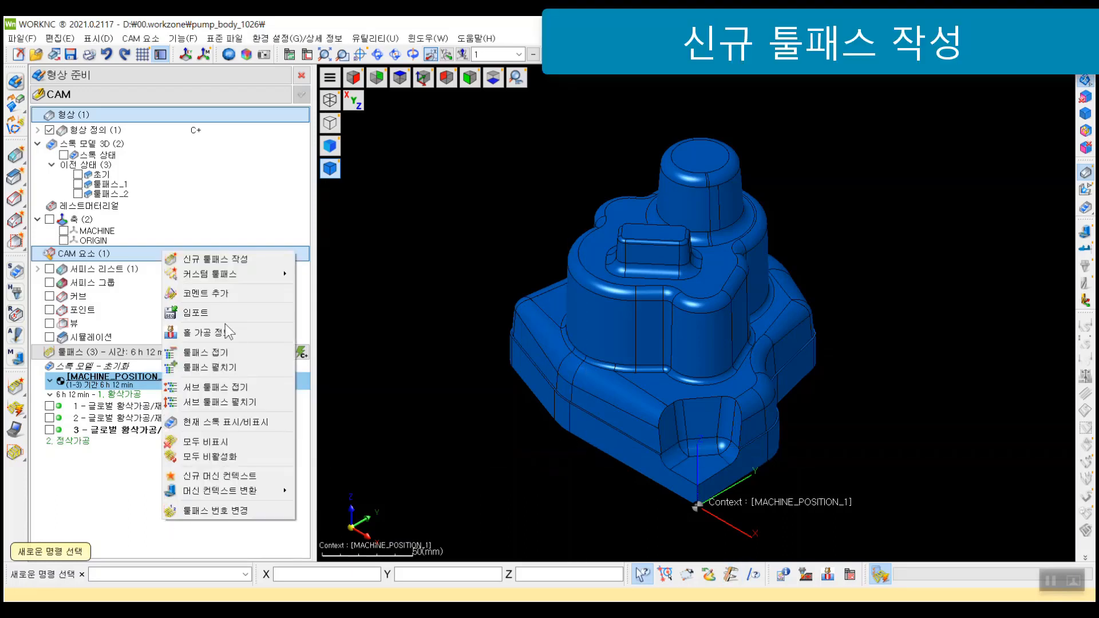
pyautogui.click(233, 263)
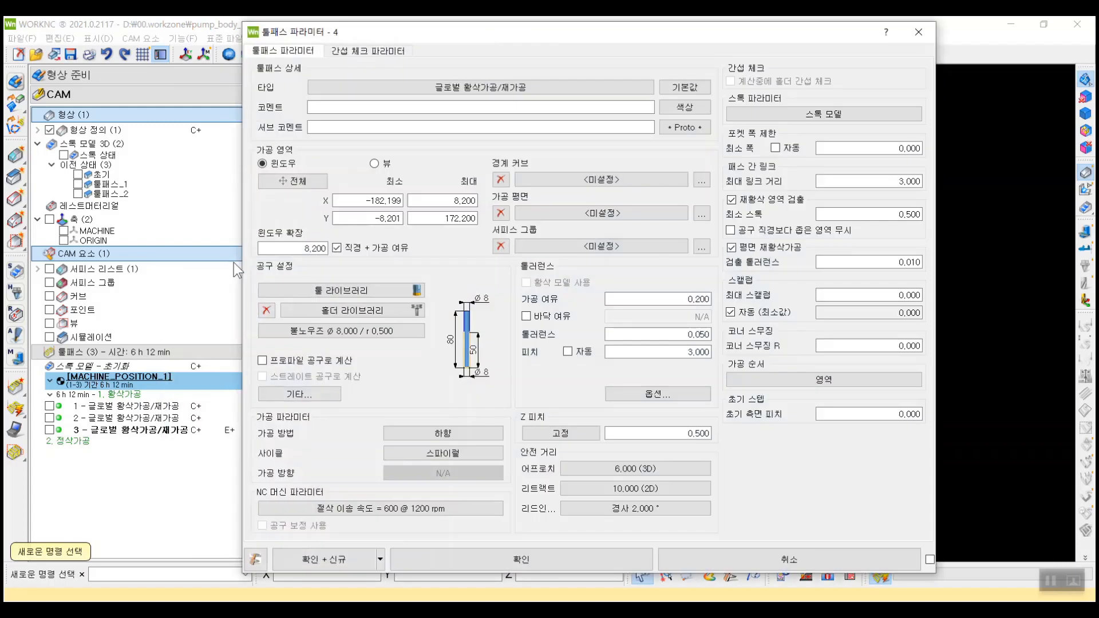
pyautogui.click(496, 87)
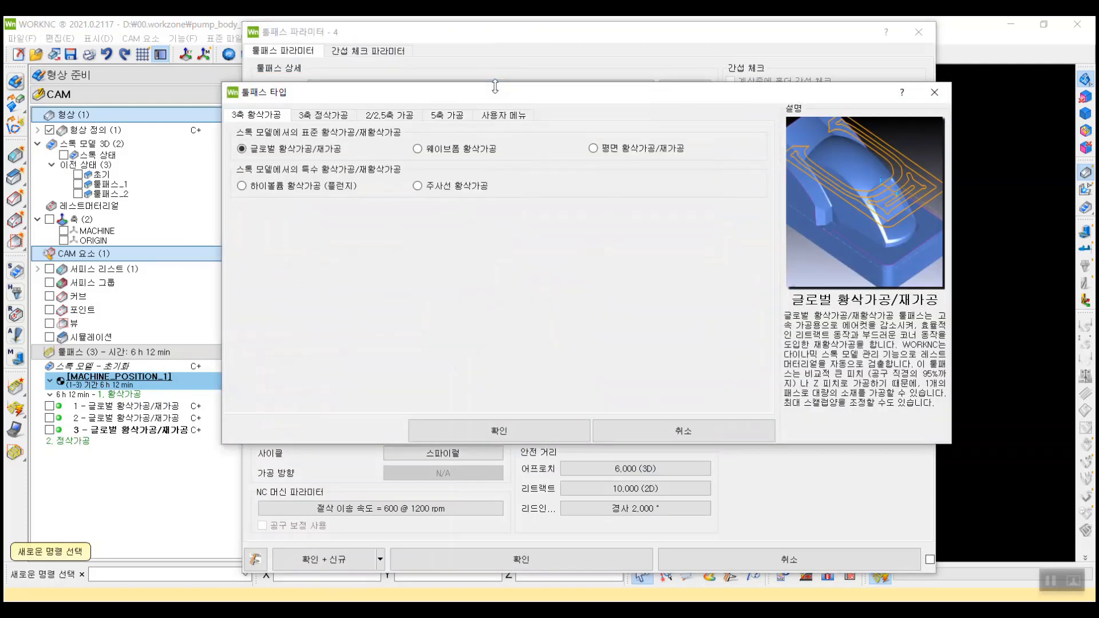
pyautogui.click(333, 117)
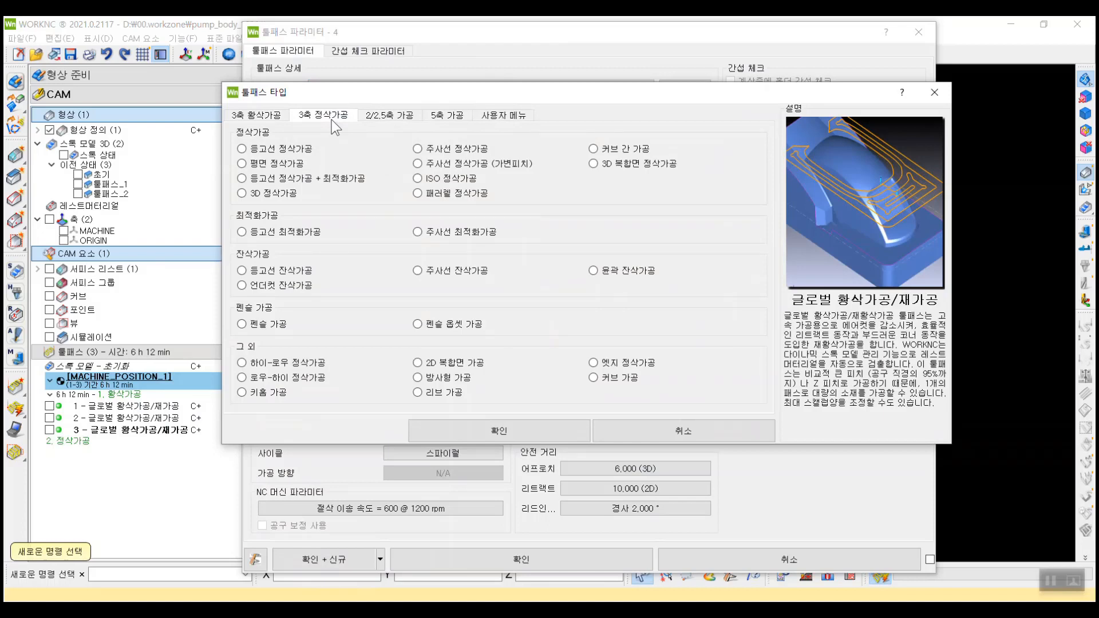
pyautogui.click(294, 149)
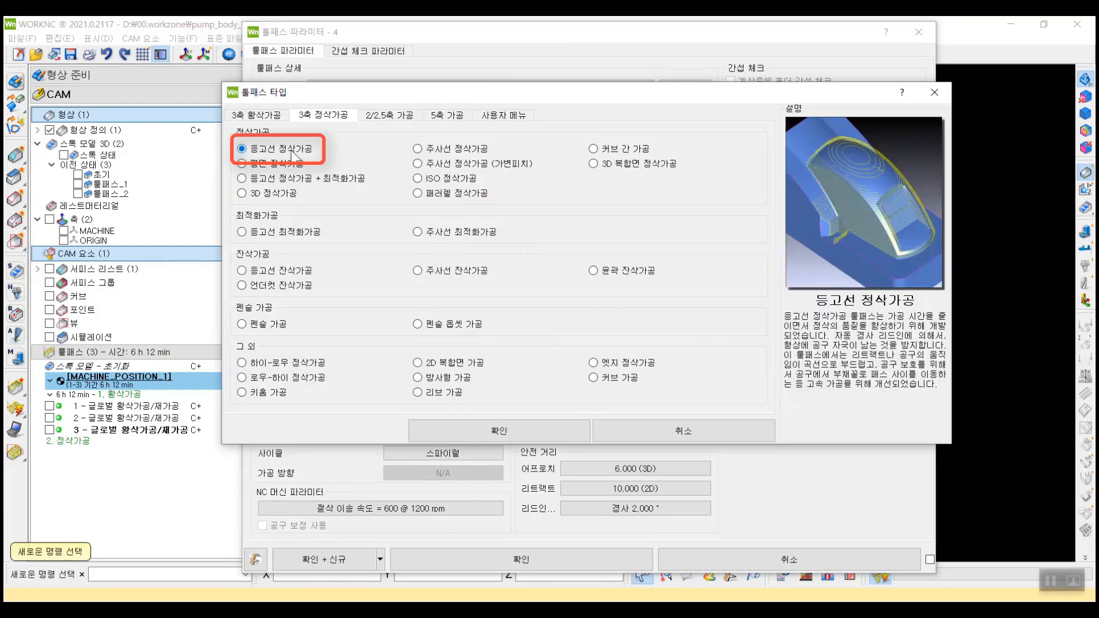
pyautogui.doubleClick(291, 150)
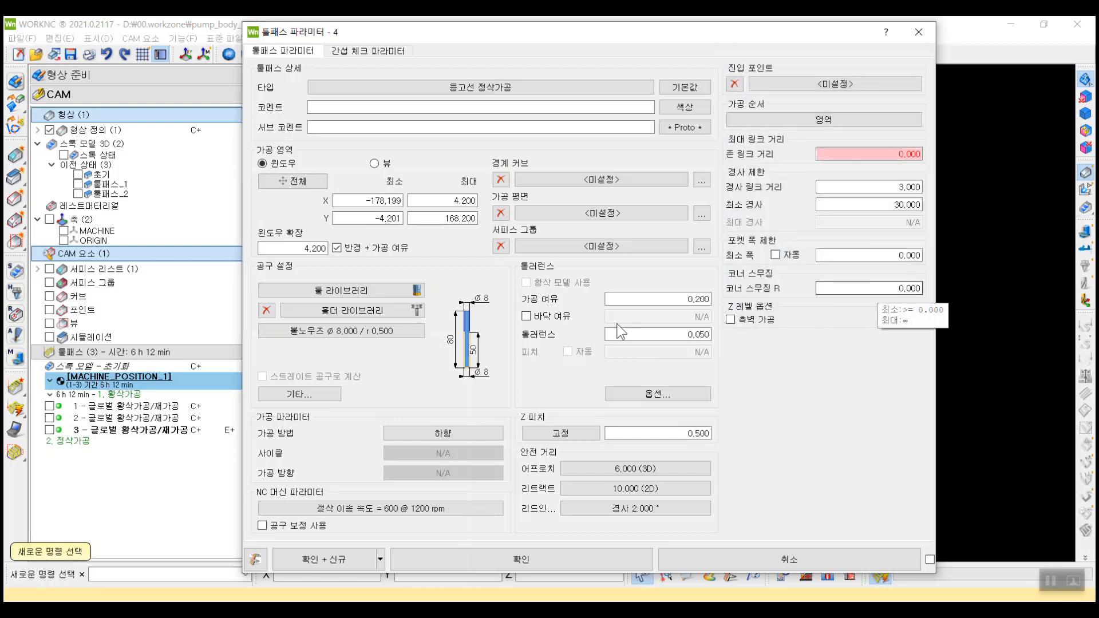
# Define the toolpath's bull-nose tool with a 10 mm diameter and a 1 mm corner radius.
pyautogui.click(373, 332)
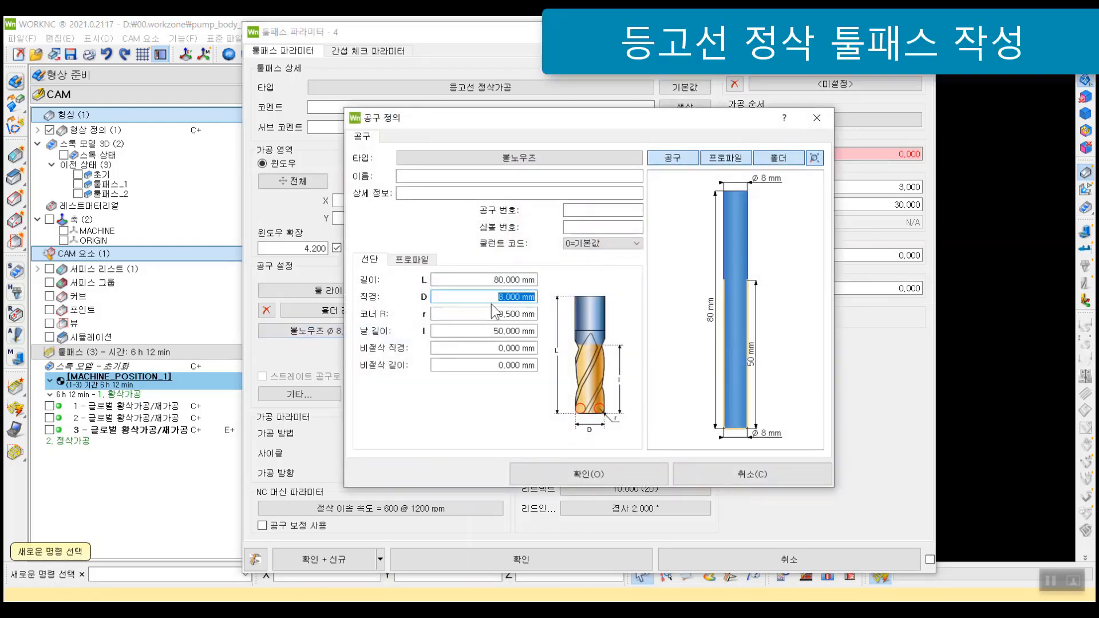
pyautogui.write('10')
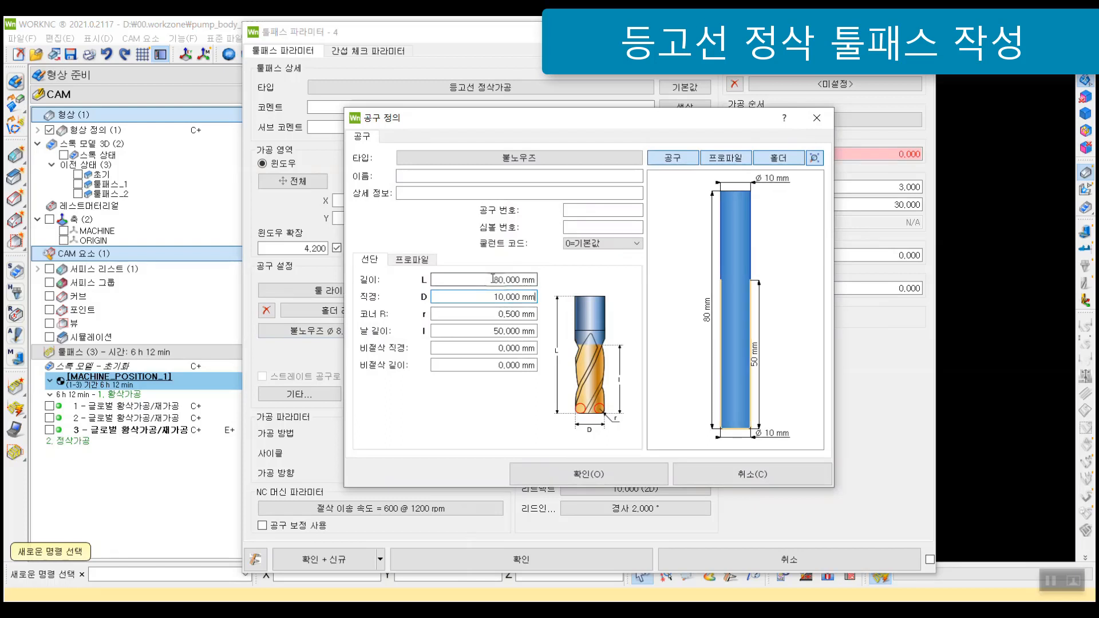
pyautogui.moveTo(492, 312); pyautogui.dragTo(555, 325)
pyautogui.write('1,')
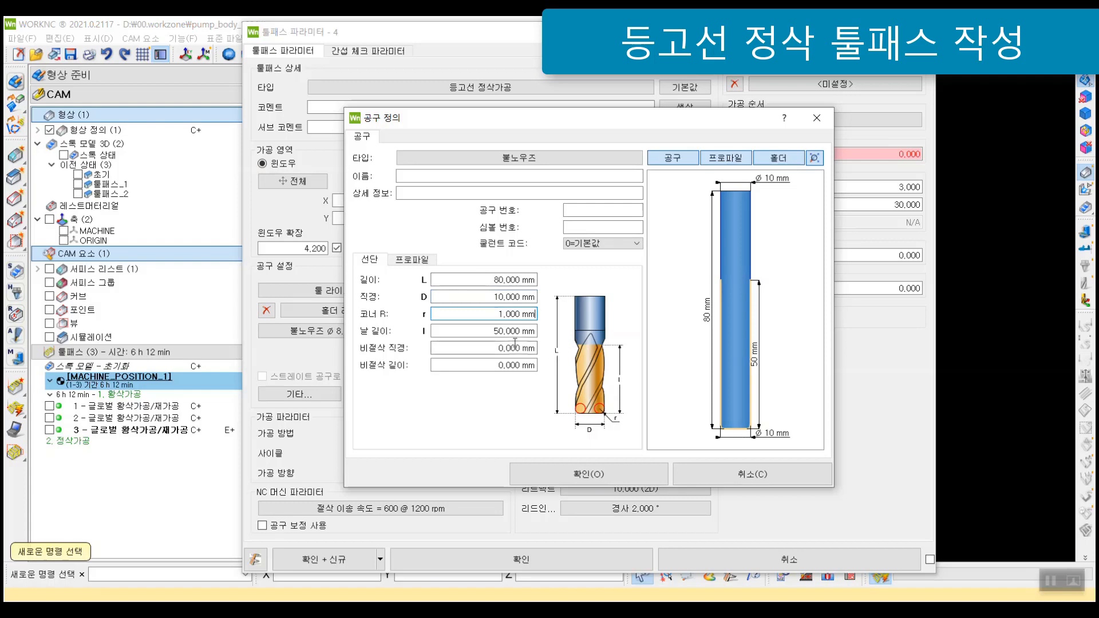
pyautogui.click(590, 473)
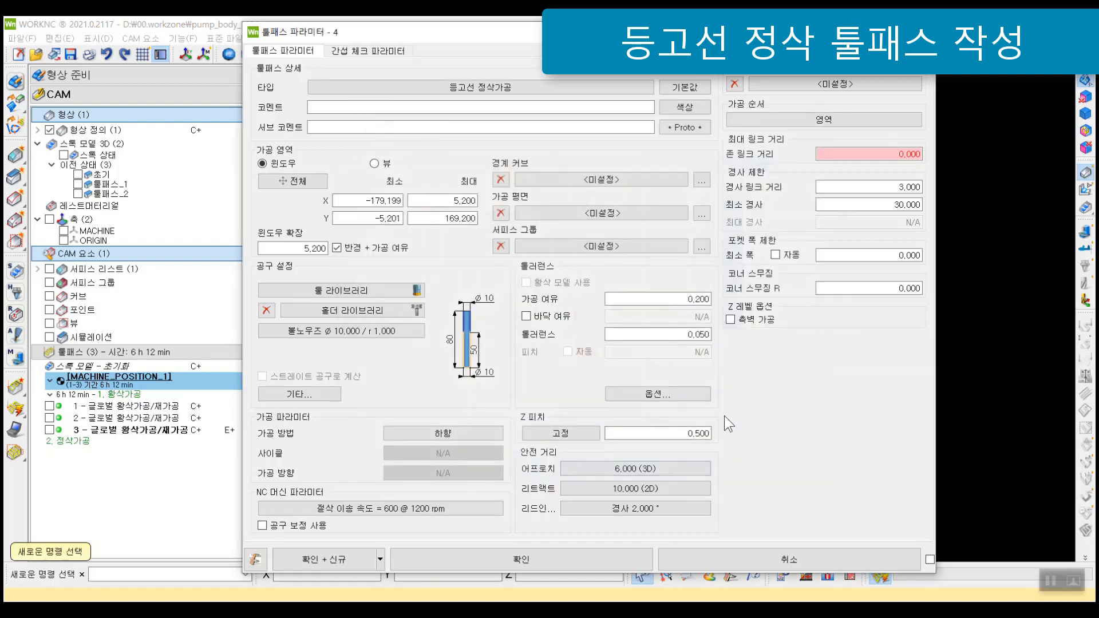
# Set the machining allowance (가공 여유) to 0, the tolerance to 0.010 and the Z pitch to 4.000.
pyautogui.moveTo(684, 298); pyautogui.dragTo(720, 300)
pyautogui.press('Tab')
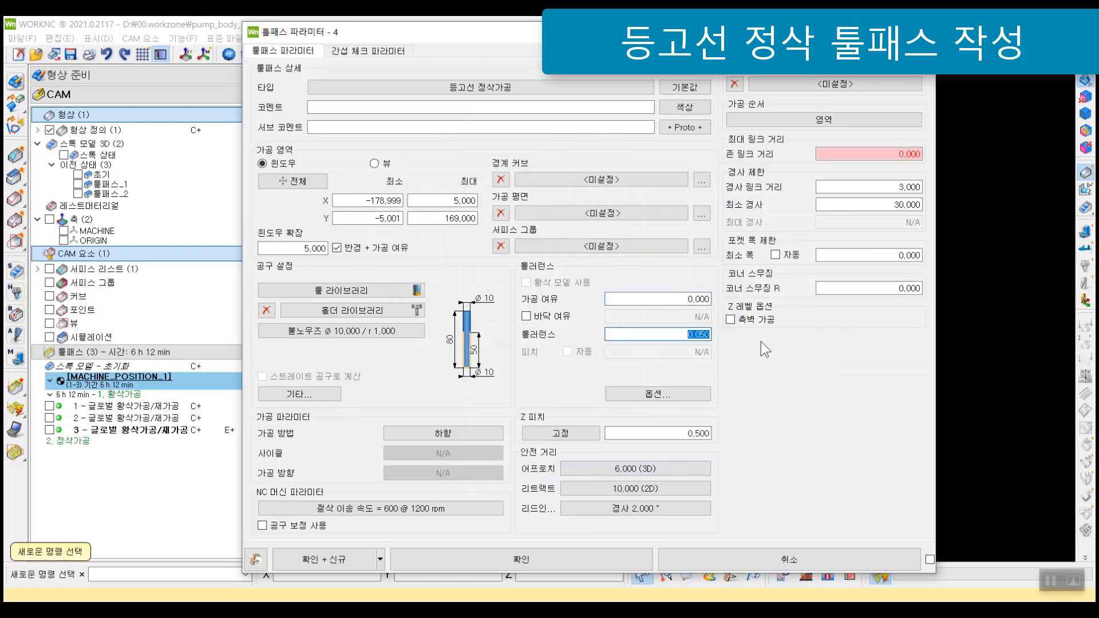
pyautogui.write('0.010')
pyautogui.moveTo(687, 434); pyautogui.dragTo(737, 434)
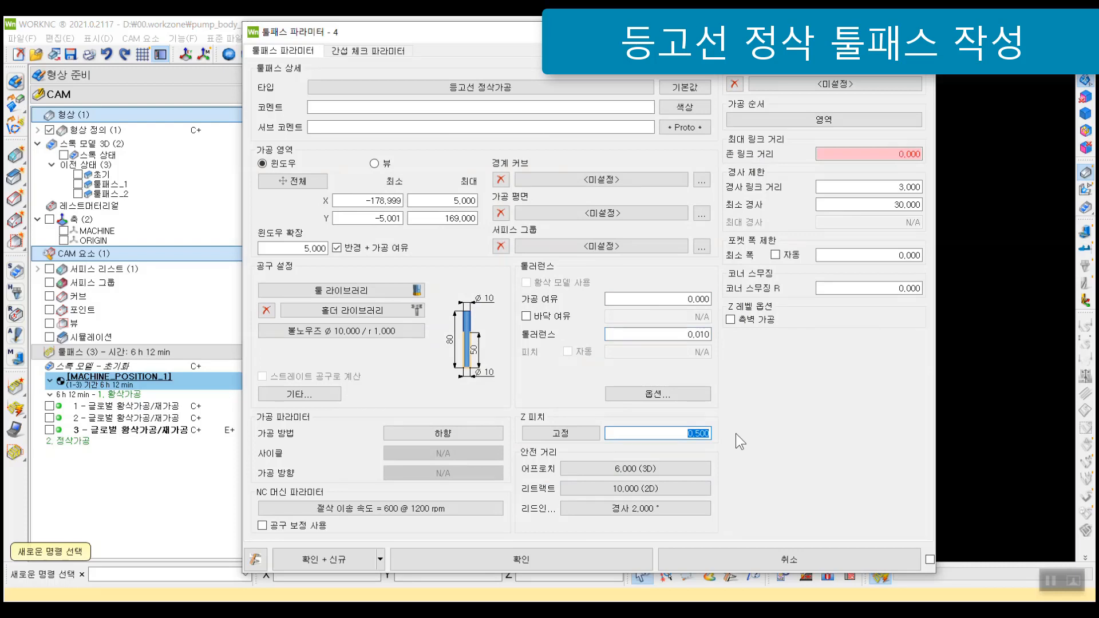
pyautogui.write('4.000')
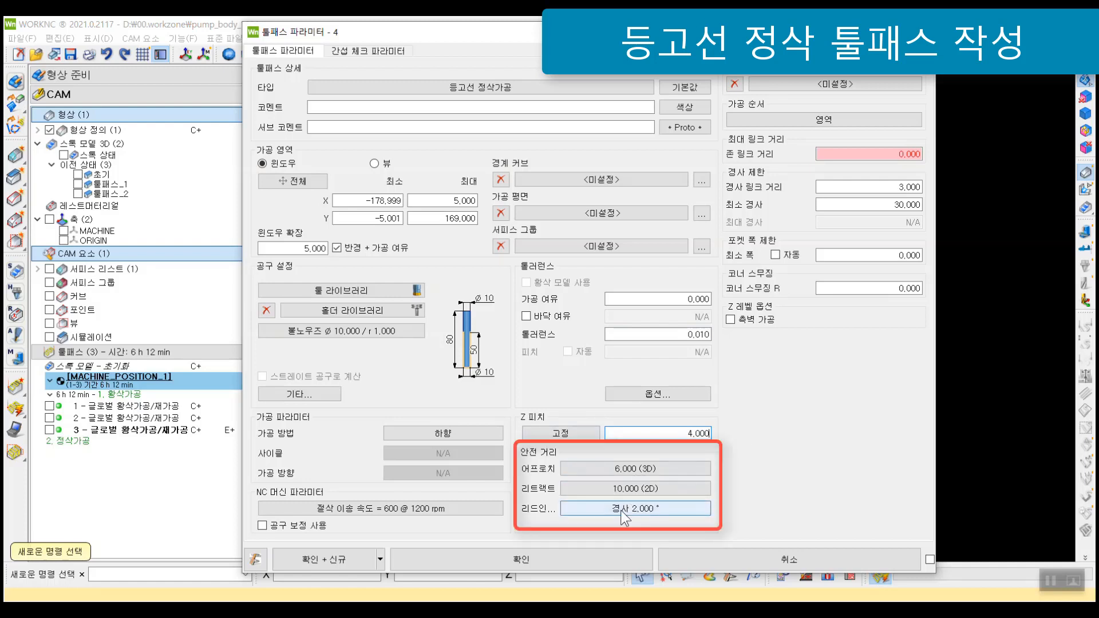
# Set the lead-in/lead-out to radial (래디얼) with a lead-in radius of 5 and a minimum lead-in radius of 1.
pyautogui.click(577, 509)
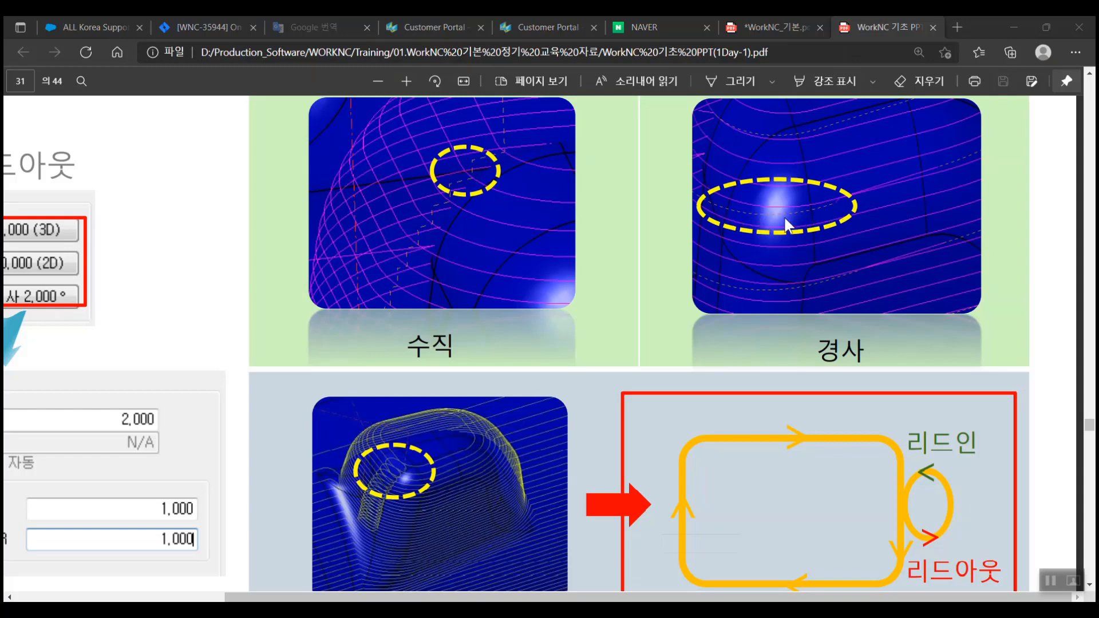
pyautogui.scroll(-2, 590, 395)
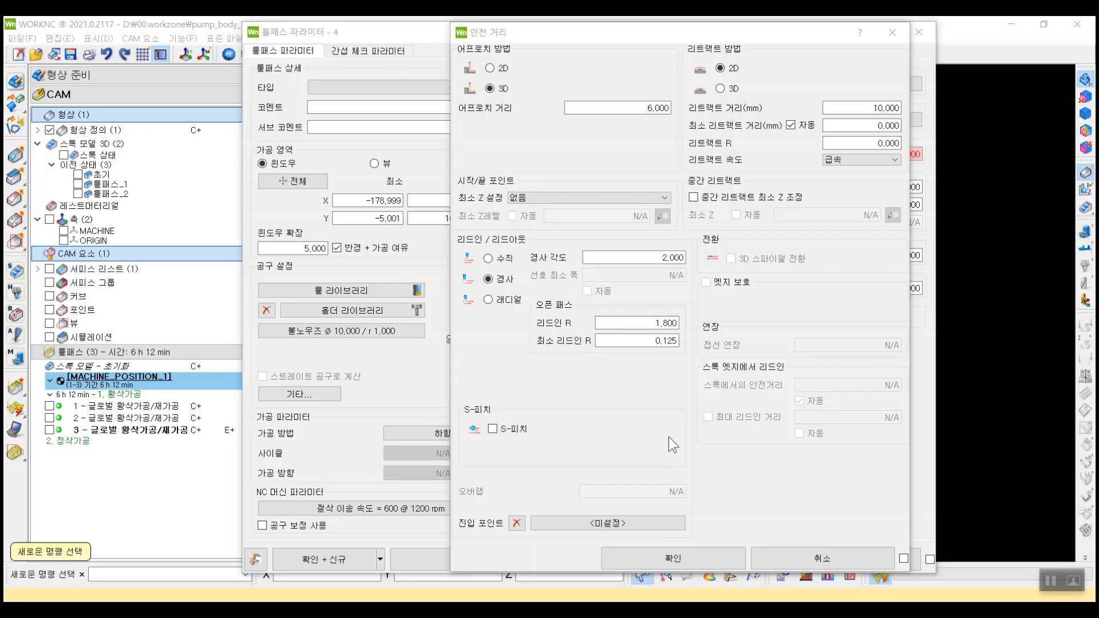
pyautogui.click(488, 300)
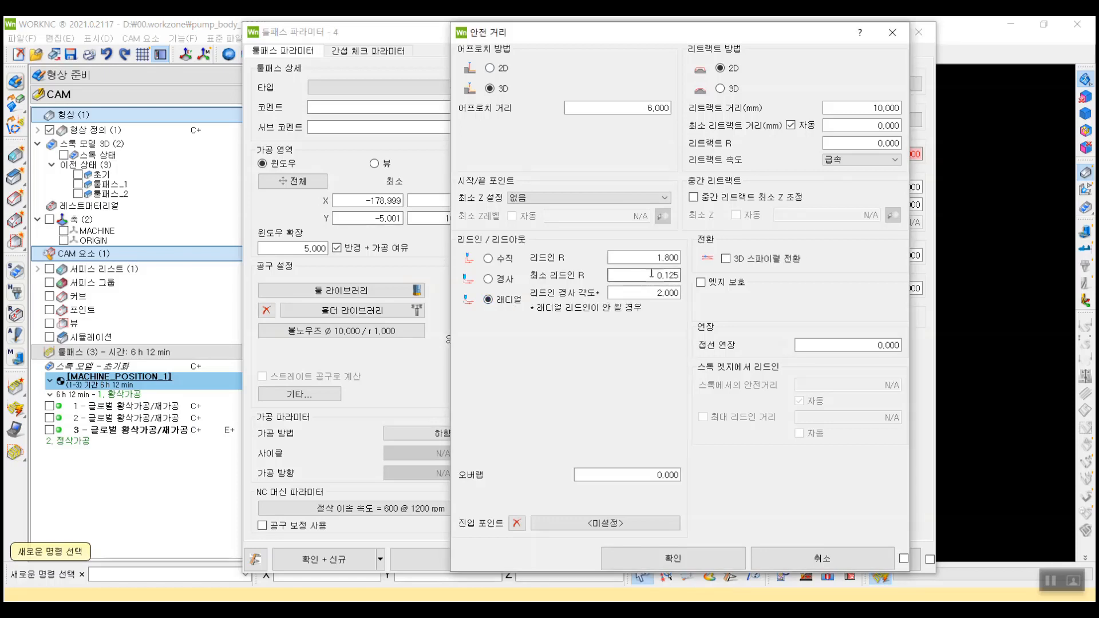
pyautogui.doubleClick(637, 263)
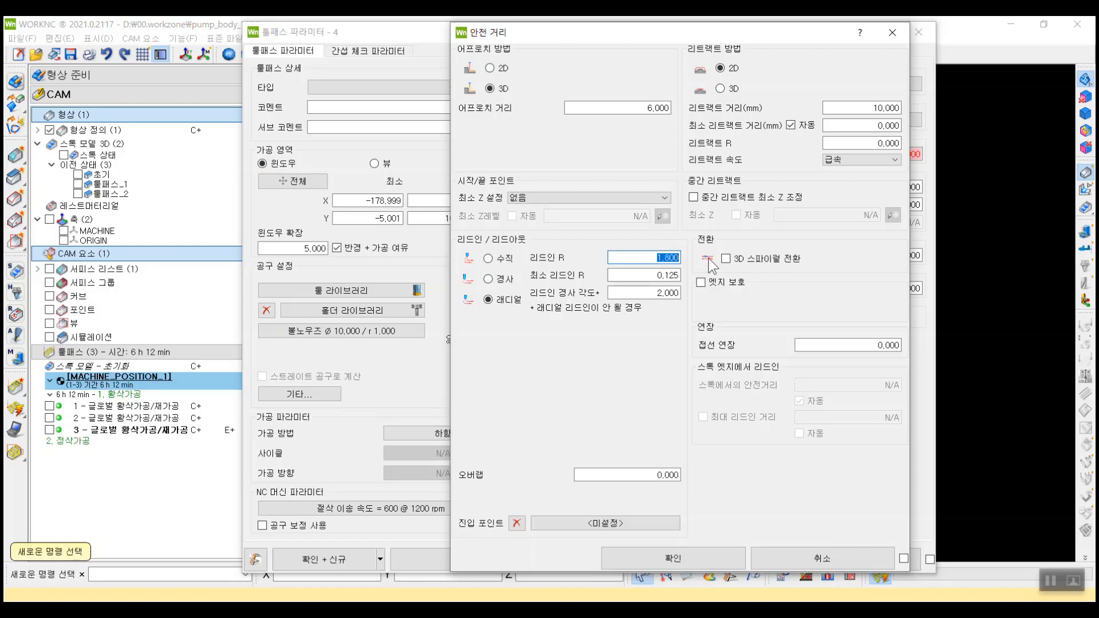
pyautogui.write('5')
pyautogui.press('Tab')
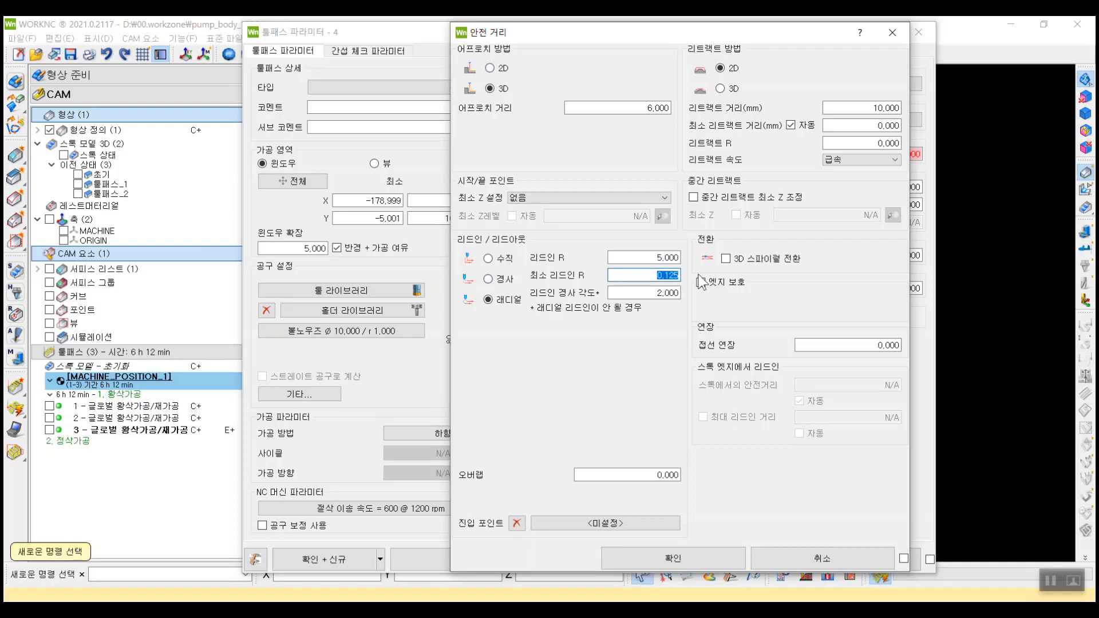
pyautogui.write('1')
pyautogui.click(667, 294)
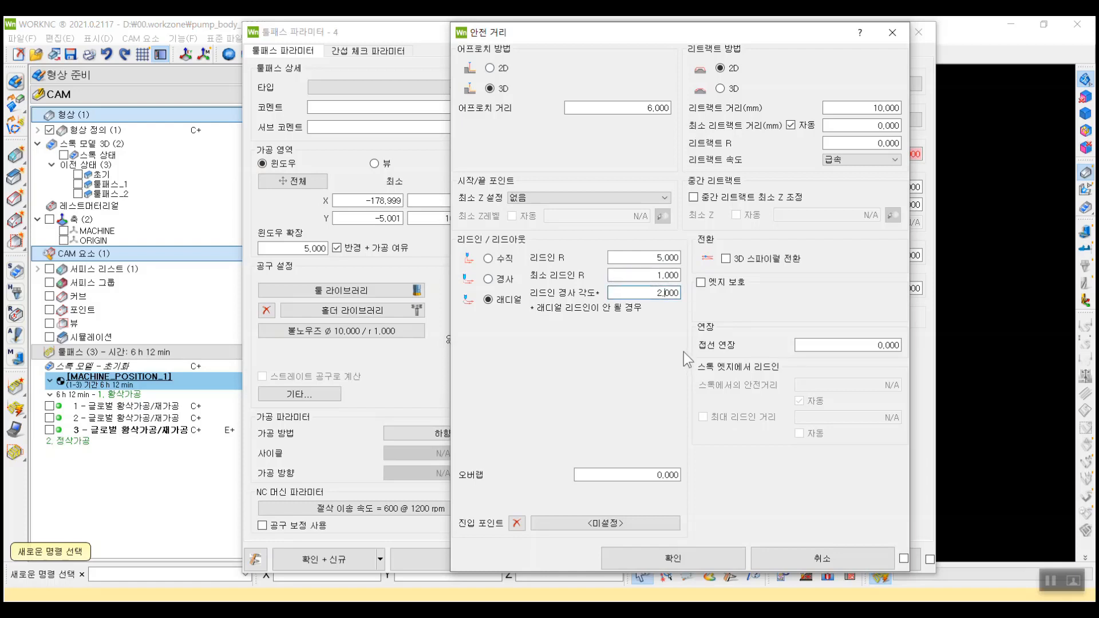
pyautogui.doubleClick(667, 293)
pyautogui.click(660, 293)
pyautogui.click(489, 280)
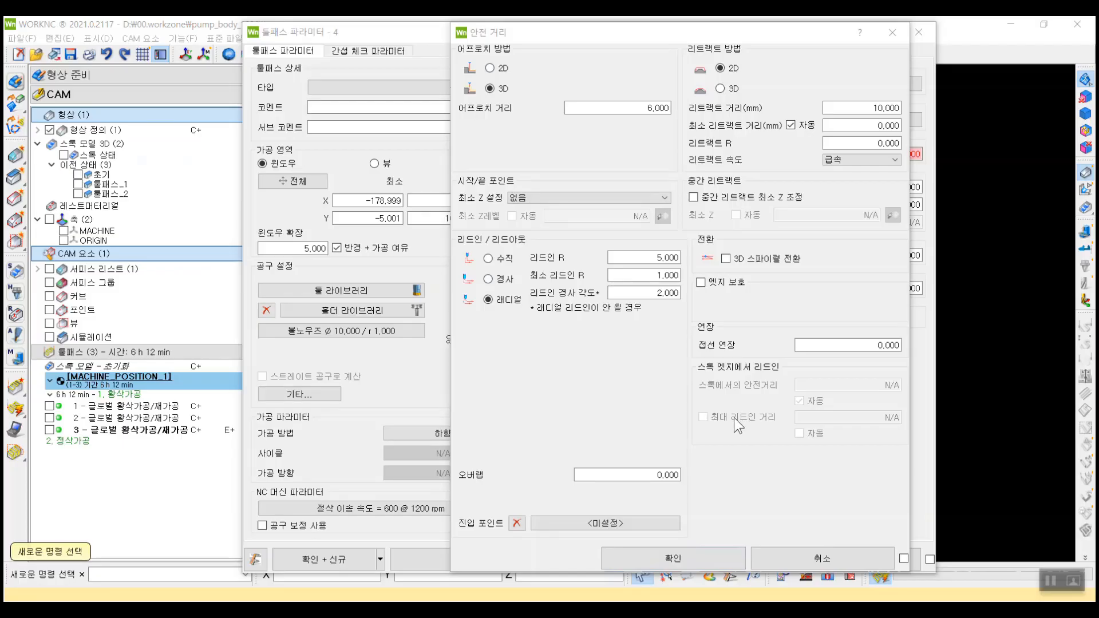
pyautogui.click(678, 556)
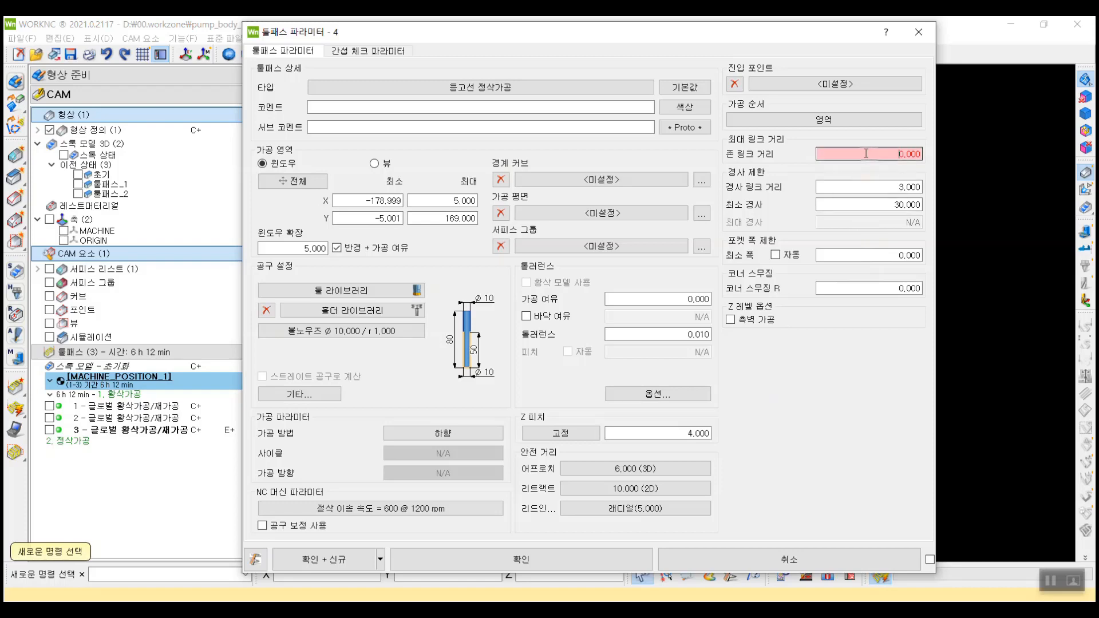
# Set the zone link distance (존 링크 거리) to 10 in the maximum link distance settings.
pyautogui.moveTo(867, 154); pyautogui.dragTo(920, 154)
pyautogui.moveTo(791, 37); pyautogui.dragTo(826, 359)
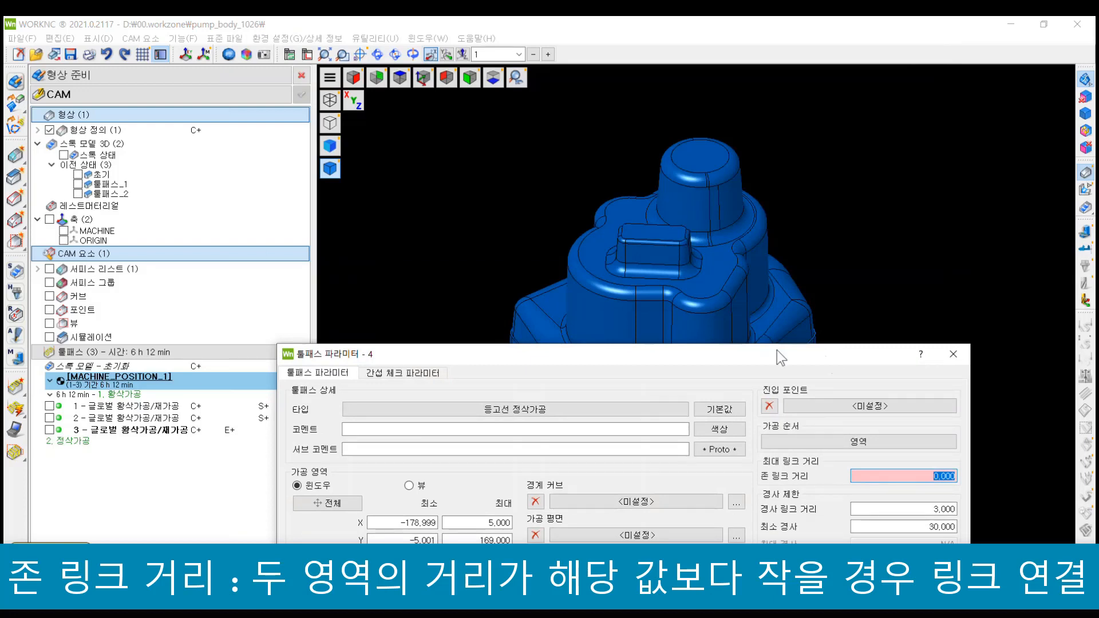
pyautogui.write('10')
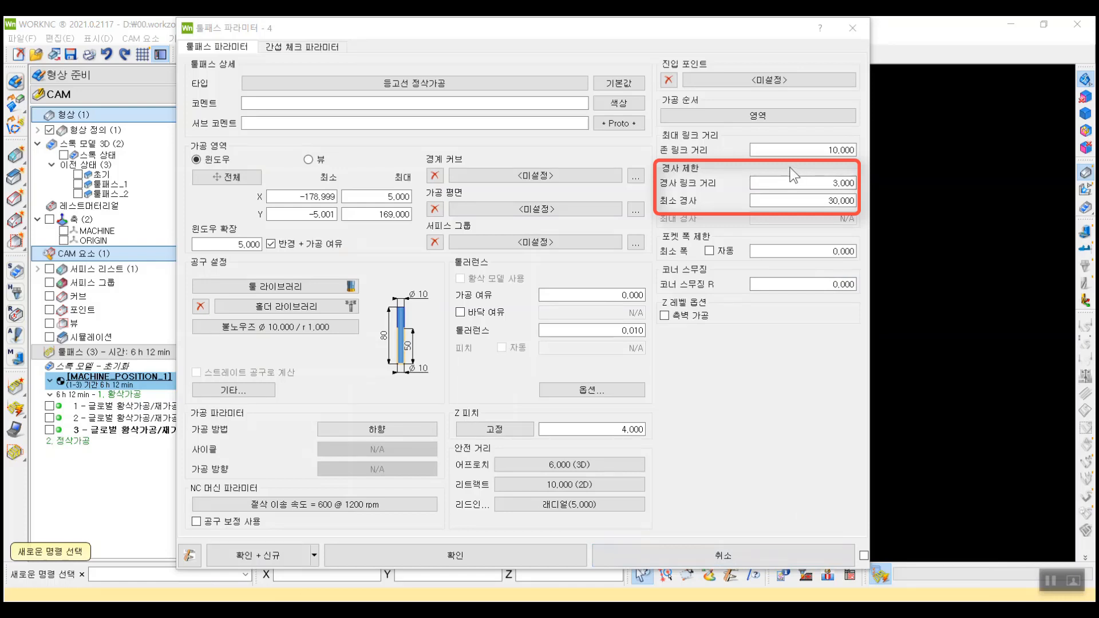
pyautogui.doubleClick(801, 200)
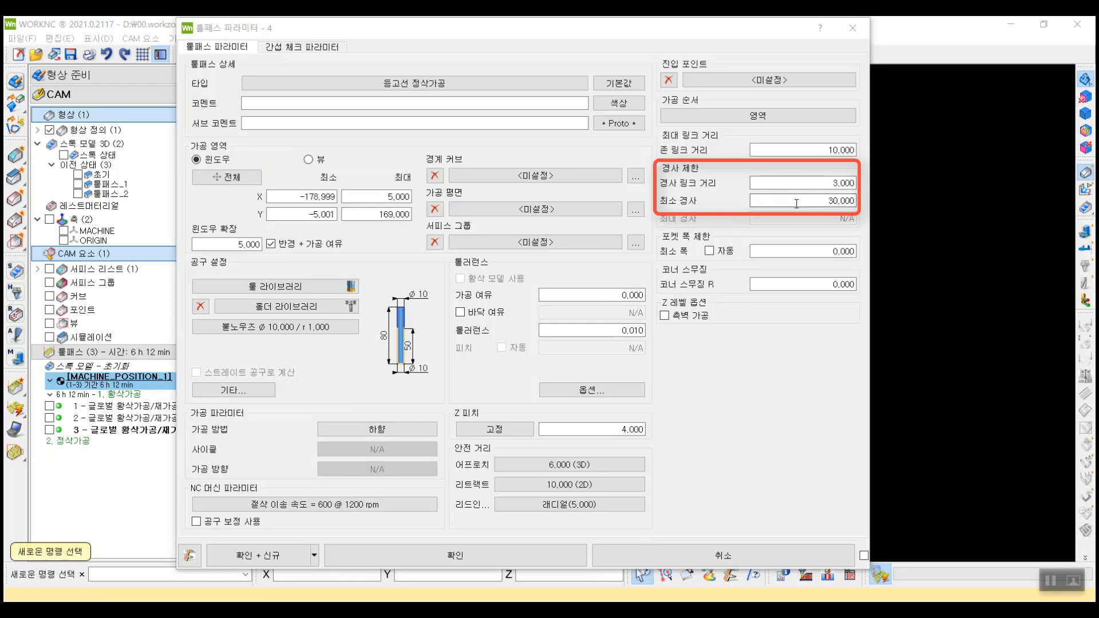
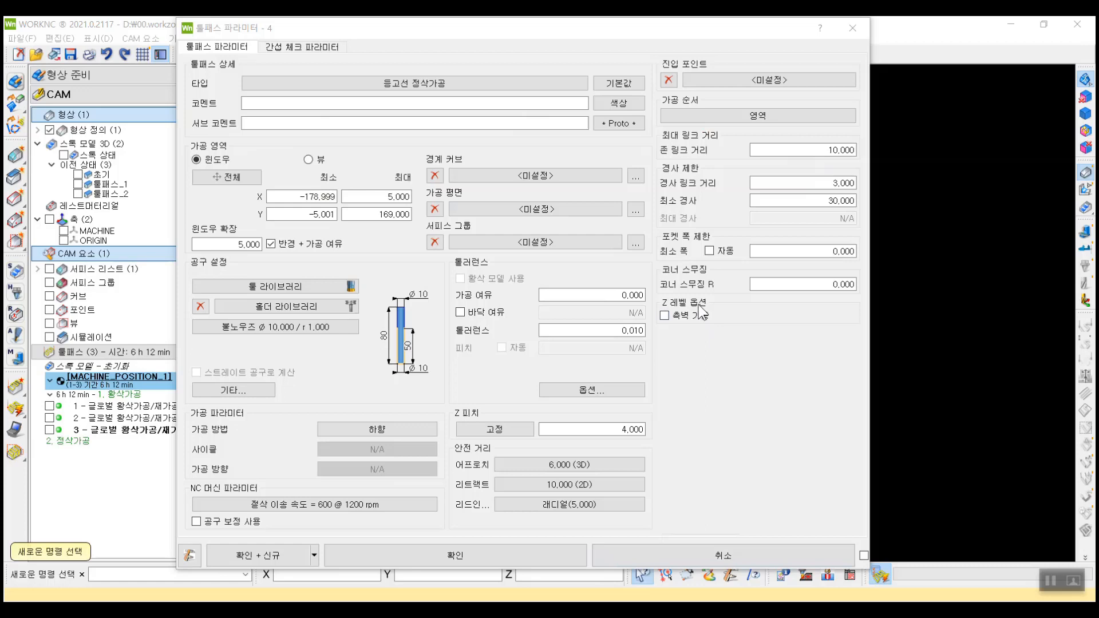
# Enable the side wall machining (측벽 가공) Z level option and confirm the parameters to calculate the toolpath.
pyautogui.click(697, 315)
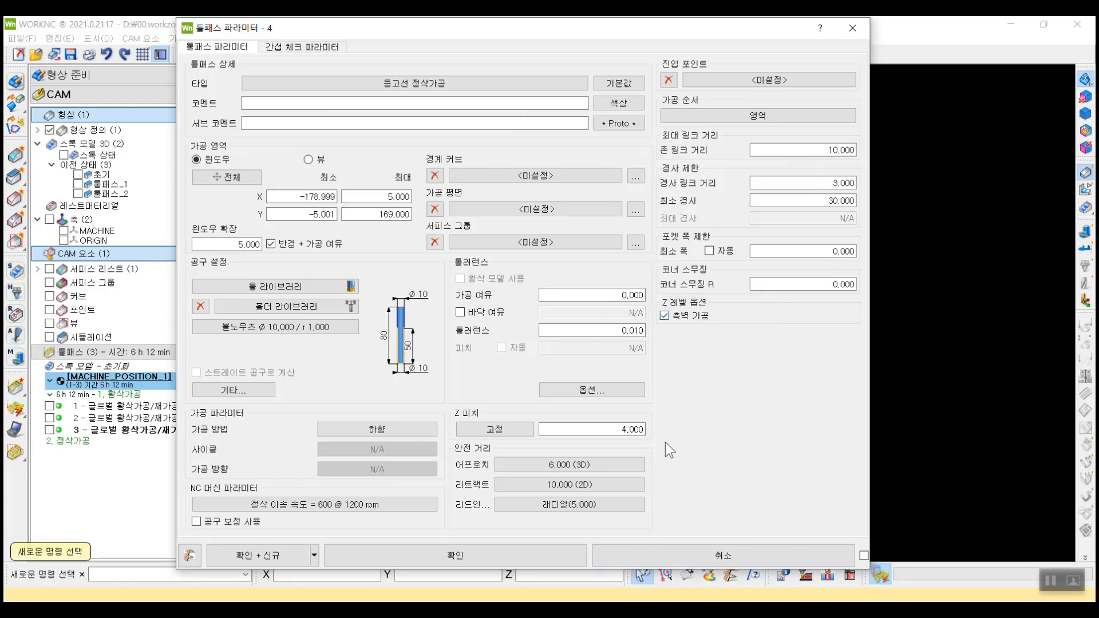
pyautogui.doubleClick(632, 429)
pyautogui.doubleClick(632, 295)
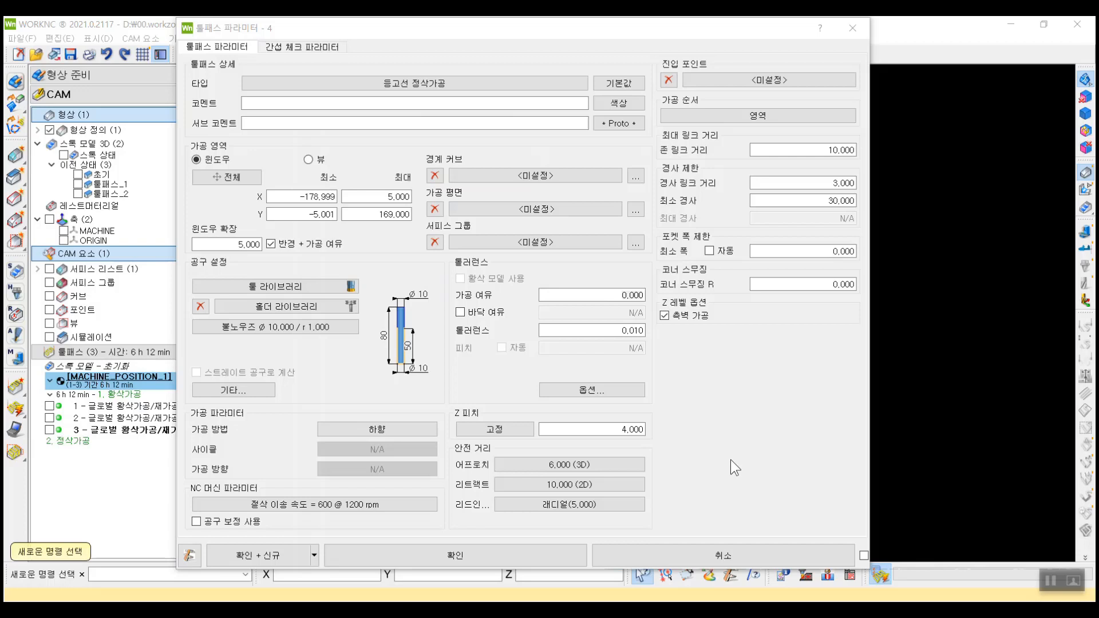
pyautogui.click(499, 552)
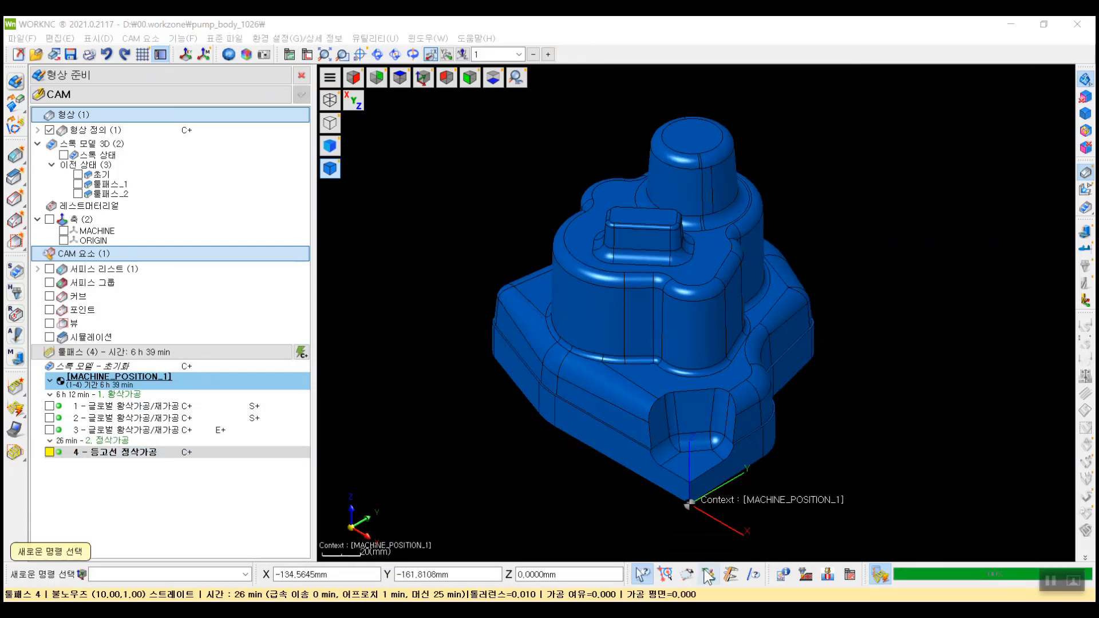
# Display toolpath 4 (등고선 정삭가공) on the model and examine its radial lead-ins and the links between zones.
pyautogui.click(50, 452)
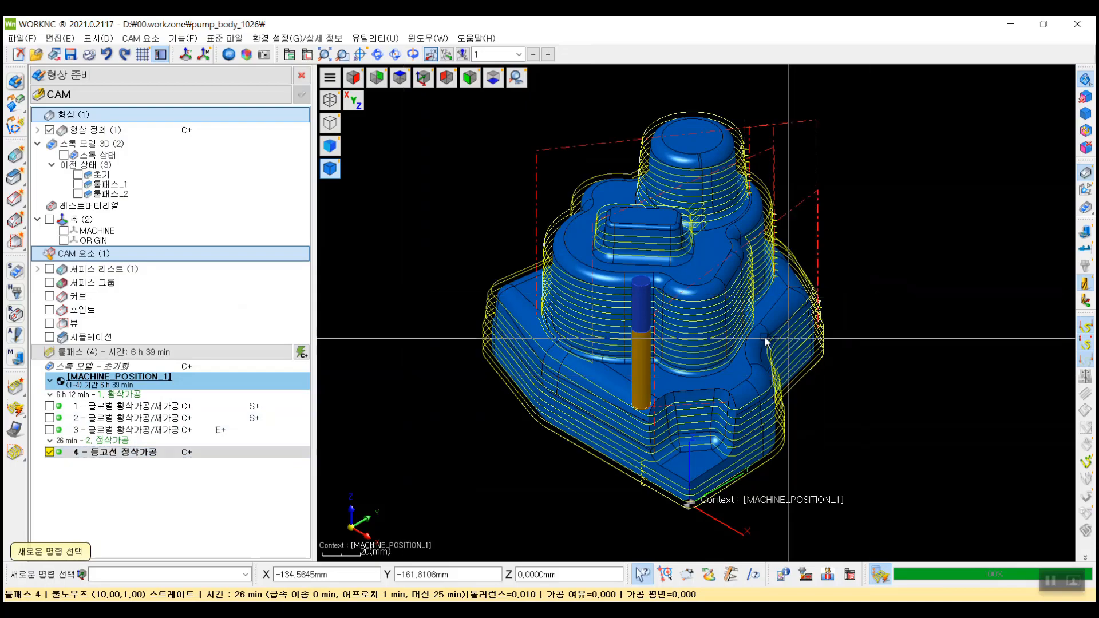
pyautogui.moveTo(765, 337); pyautogui.dragTo(802, 344, button='middle')
pyautogui.scroll(5, 793, 281)
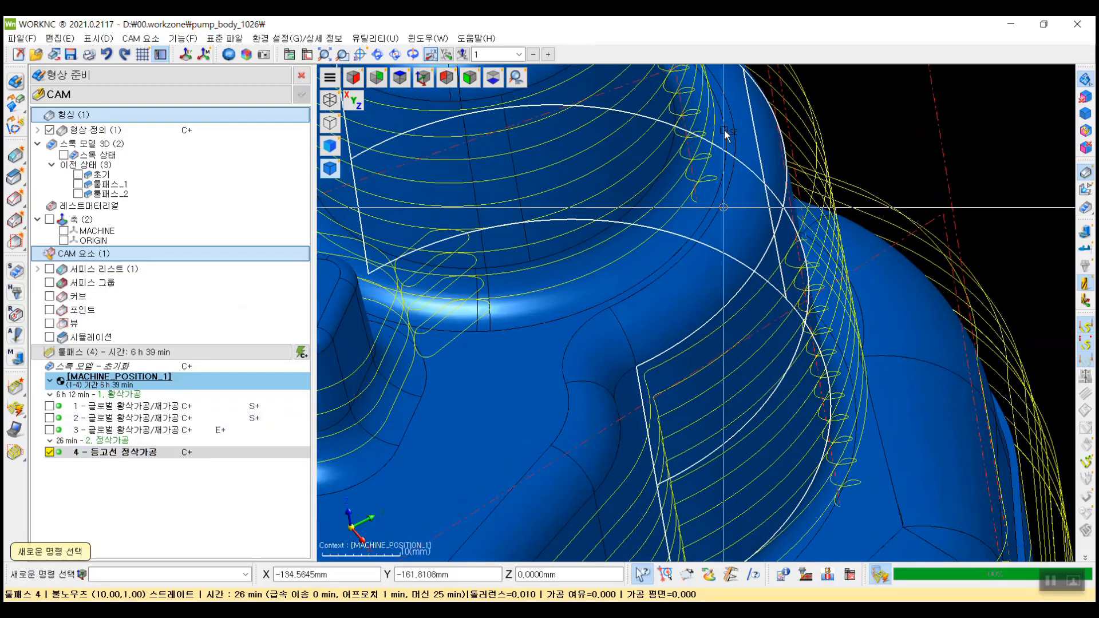
pyautogui.scroll(-5, 725, 135)
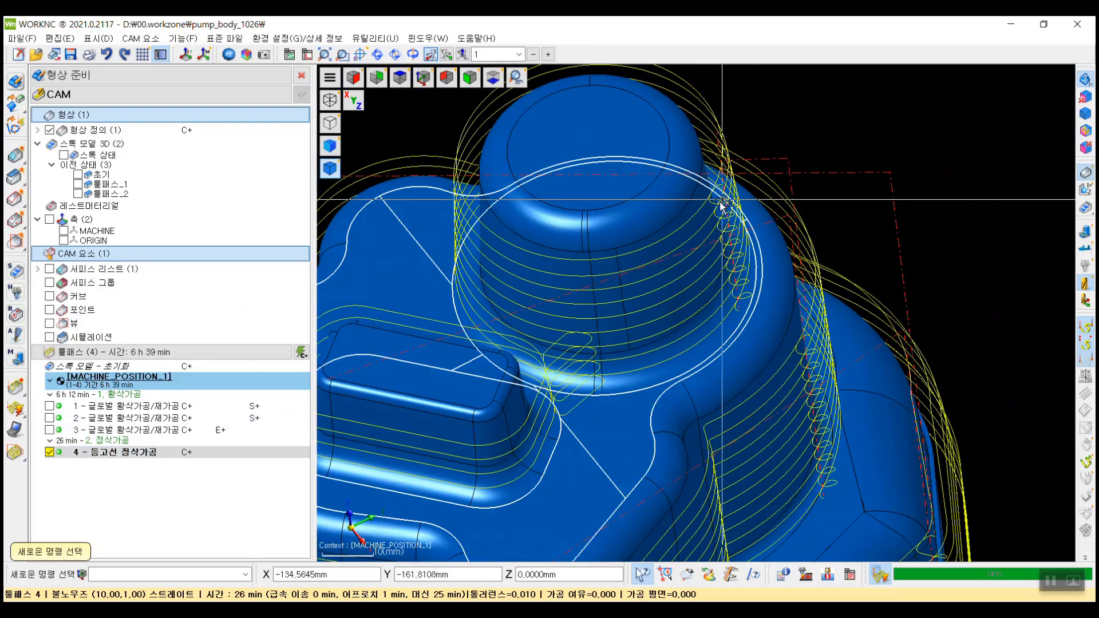
pyautogui.scroll(-2, 694, 221)
pyautogui.moveTo(664, 269)
pyautogui.mouseDown(button='middle')
pyautogui.moveTo(625, 316)
pyautogui.moveTo(577, 324)
pyautogui.moveTo(588, 332)
pyautogui.moveTo(579, 247)
pyautogui.moveTo(596, 232)
pyautogui.moveTo(636, 309)
pyautogui.mouseUp(button='middle')
pyautogui.scroll(5, 636, 282)
pyautogui.scroll(-2, 597, 232)
pyautogui.scroll(-3, 597, 232)
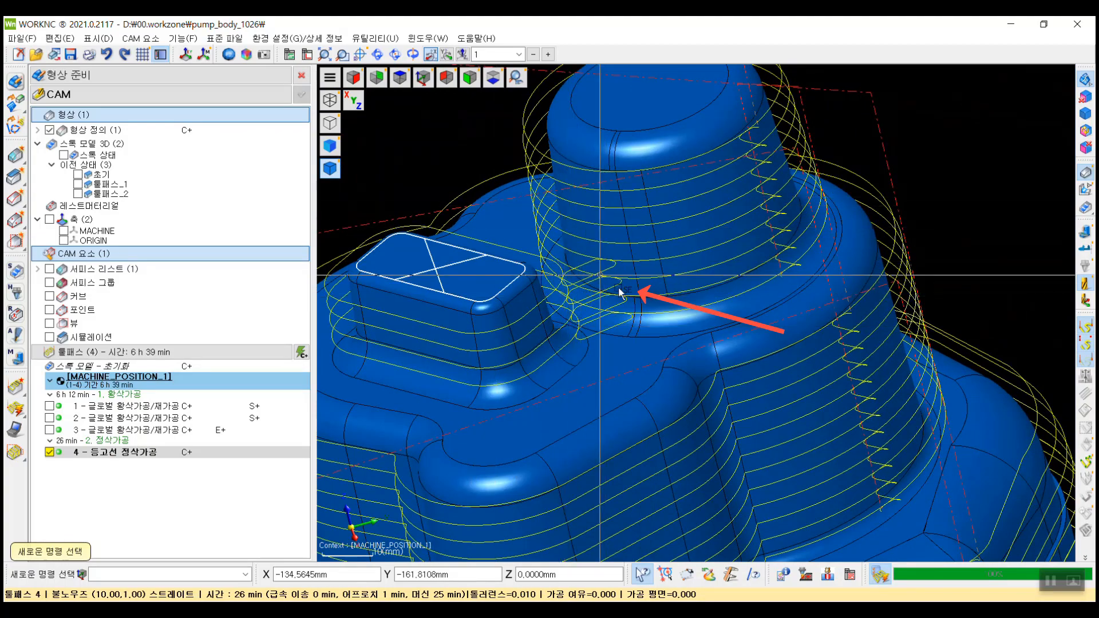
pyautogui.scroll(3, 573, 283)
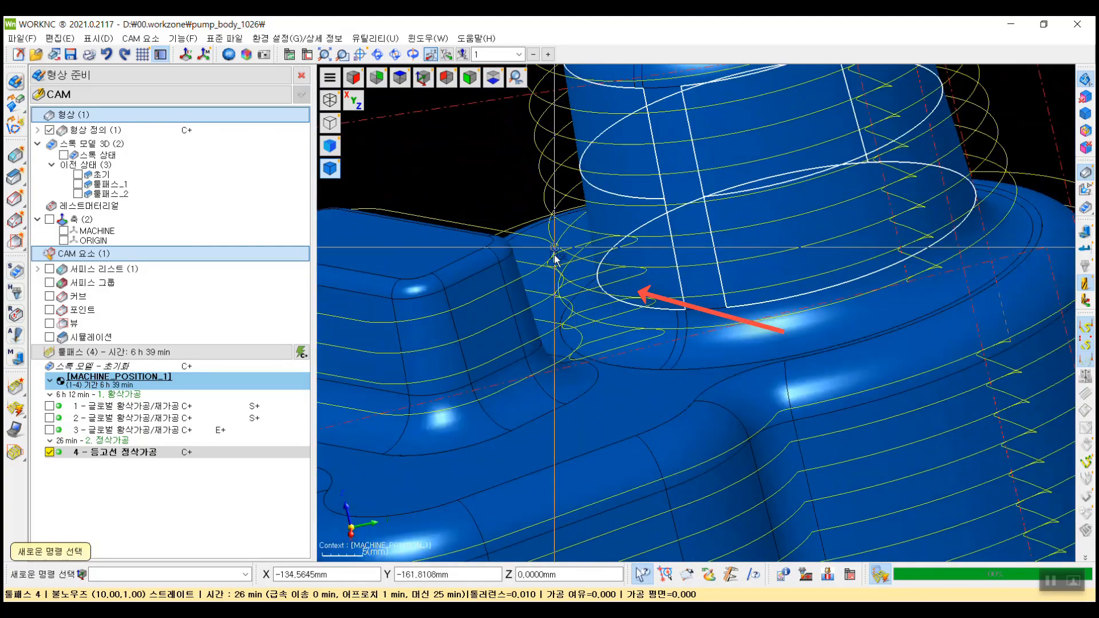
pyautogui.scroll(-5, 630, 252)
pyautogui.moveTo(632, 253); pyautogui.dragTo(670, 372, button='middle')
pyautogui.scroll(-2, 644, 363)
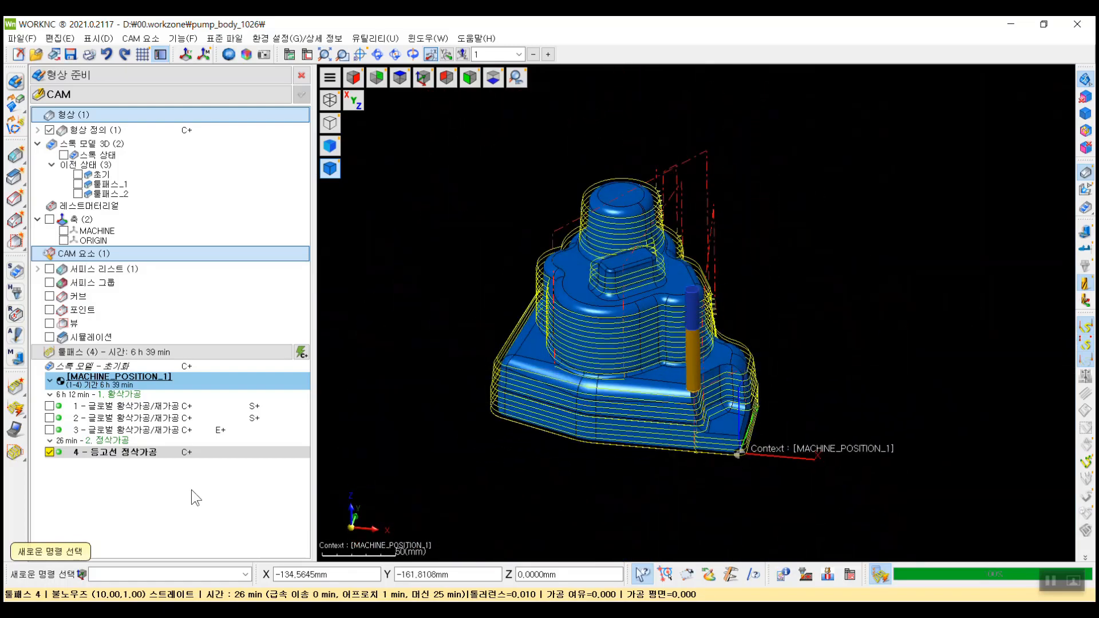
pyautogui.click(163, 492)
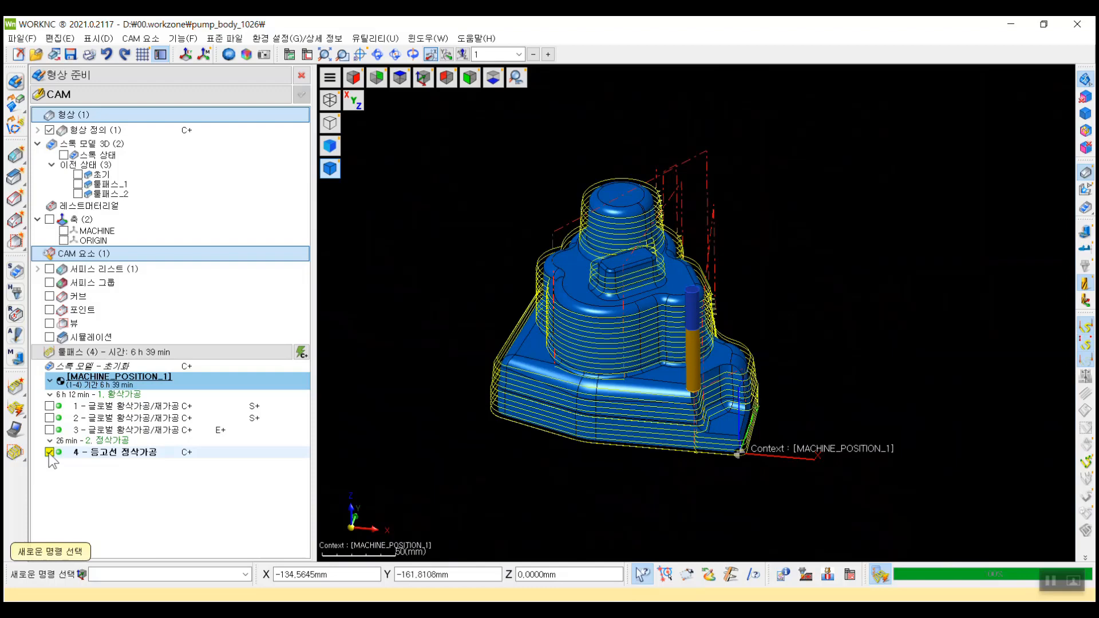
# Create a new toolpath after toolpath 4 and set its type to contour optimization (등고선 최적화가공).
pyautogui.rightClick(139, 500)
pyautogui.click(272, 234)
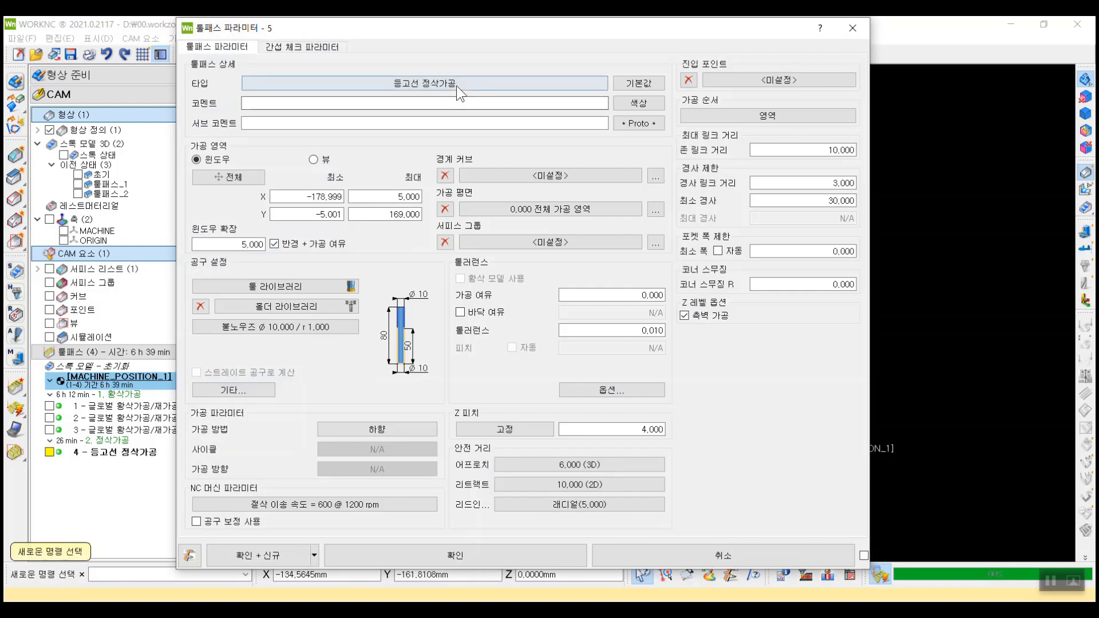
pyautogui.click(456, 85)
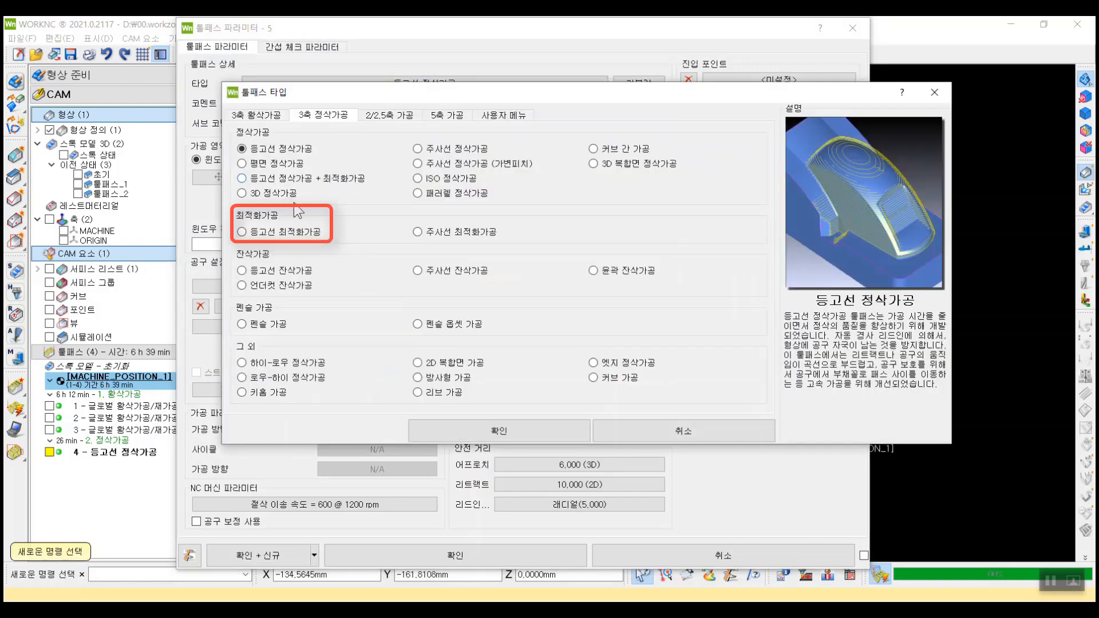
pyautogui.click(305, 233)
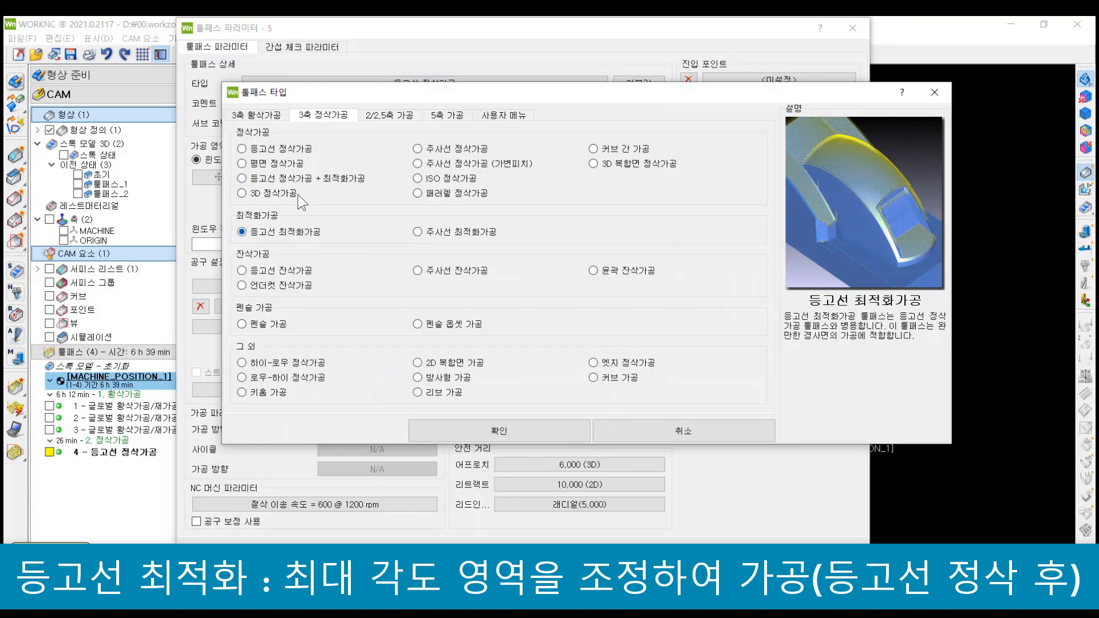
pyautogui.doubleClick(311, 147)
pyautogui.doubleClick(846, 204)
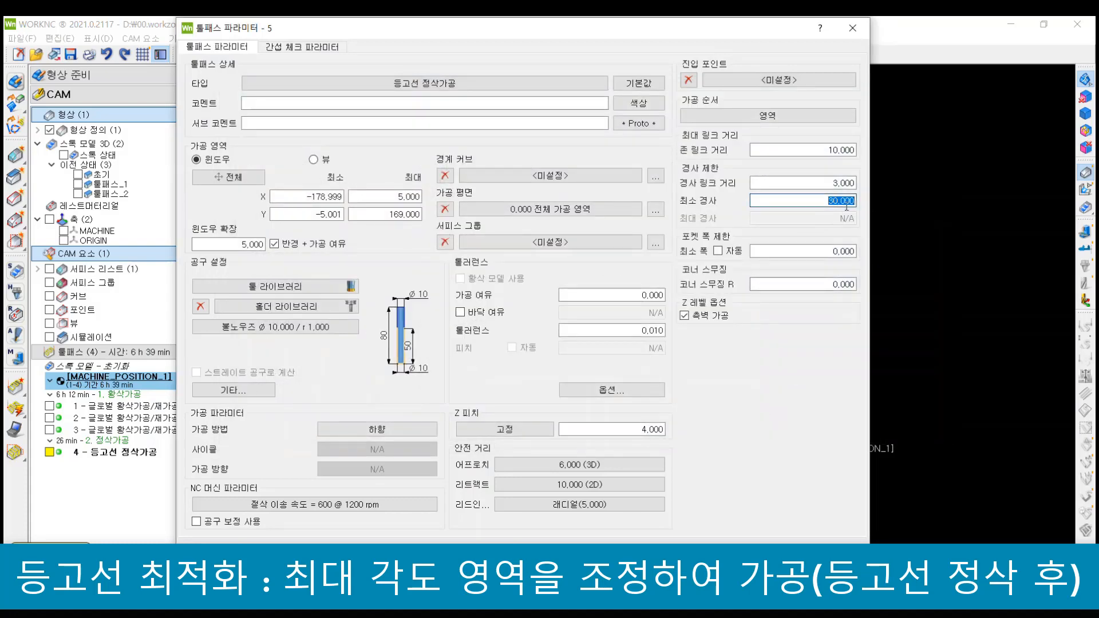
pyautogui.click(448, 88)
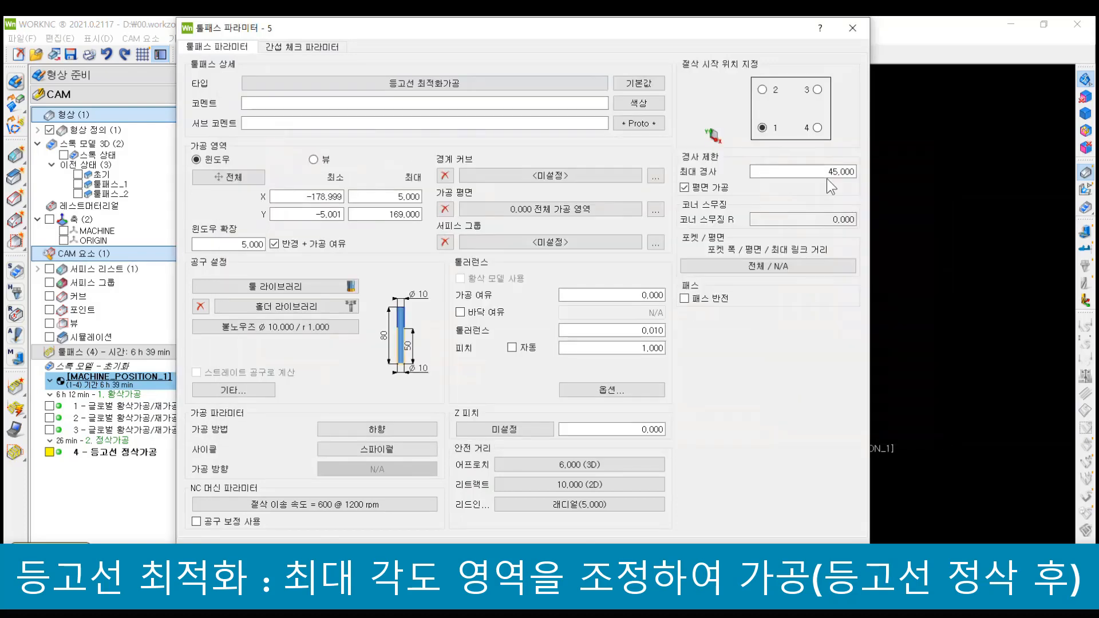
# Review the contour optimization toolpath's maximum slope, flat machining (평면 가공) and pitch settings.
pyautogui.moveTo(818, 172); pyautogui.dragTo(870, 170)
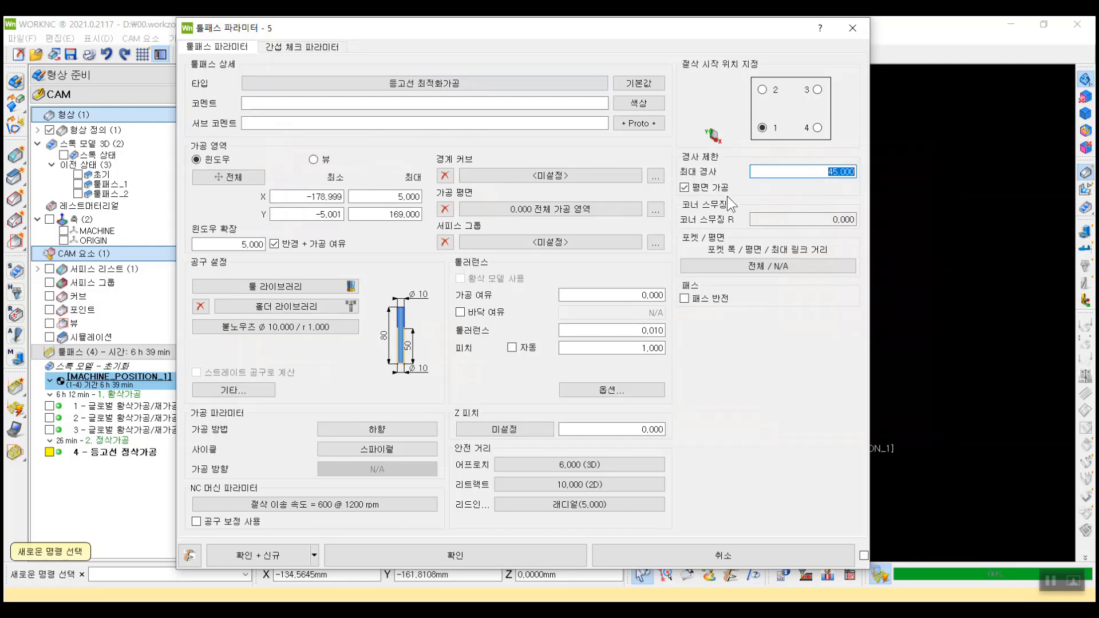
pyautogui.click(710, 188)
pyautogui.click(709, 188)
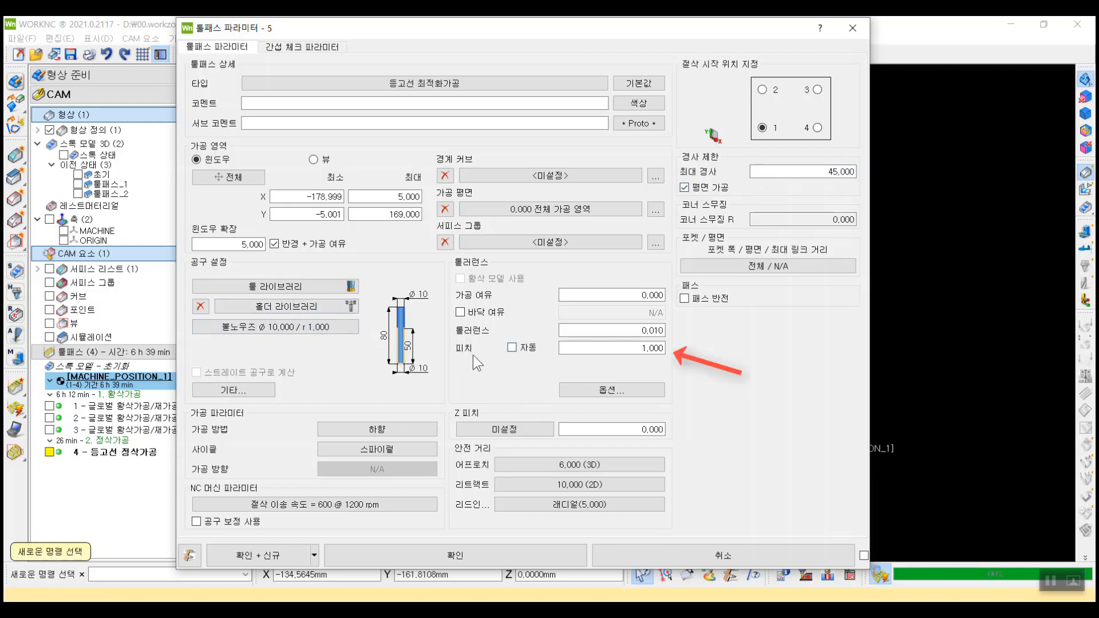
pyautogui.click(644, 349)
pyautogui.doubleClick(619, 351)
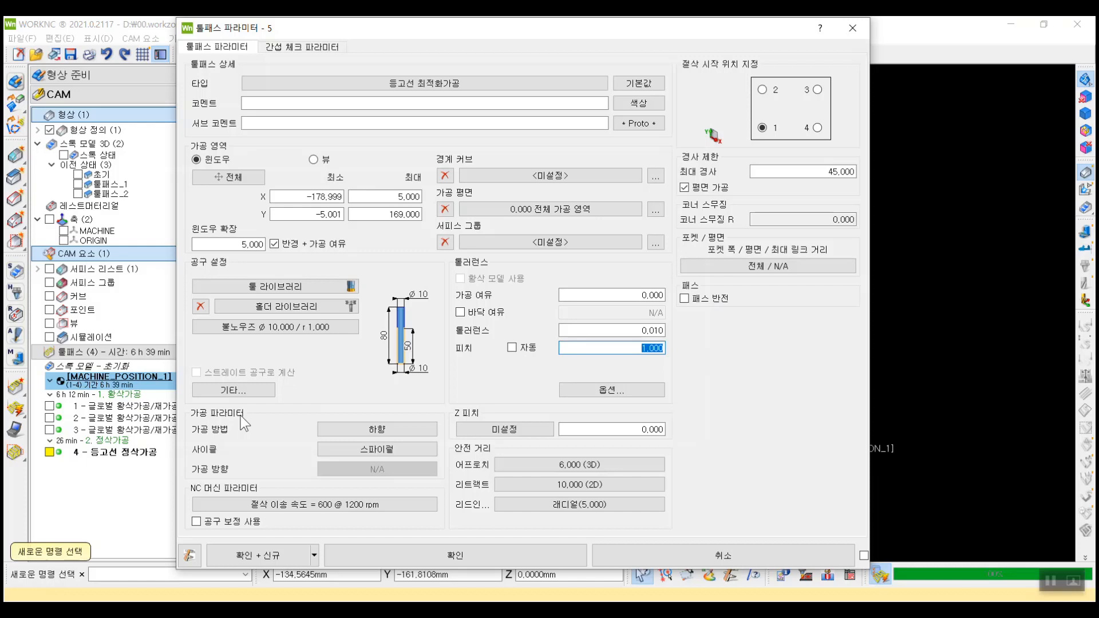
# Set the contour optimization cycle to two-way (양방향) with passes parallel to the X axis.
pyautogui.click(385, 449)
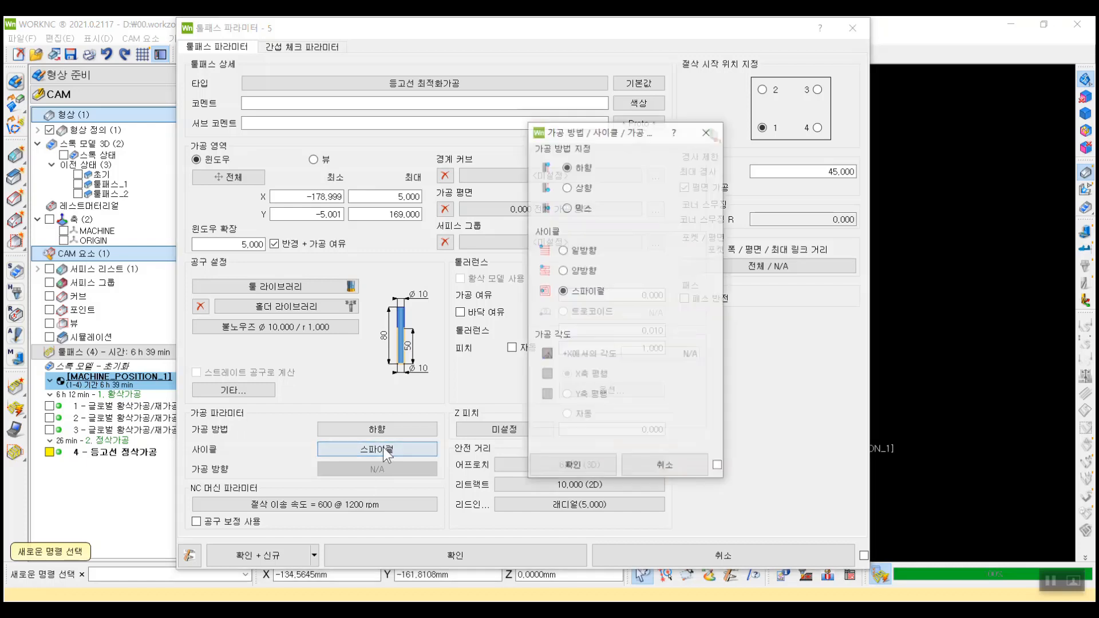
pyautogui.click(577, 279)
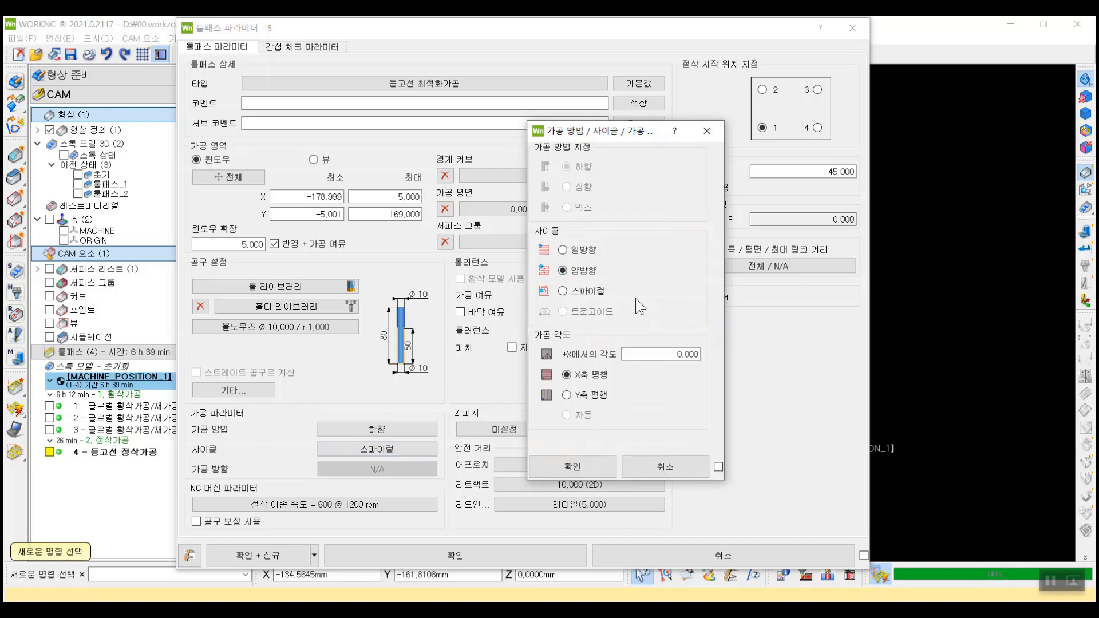
pyautogui.click(602, 400)
pyautogui.click(585, 381)
pyautogui.doubleClick(687, 355)
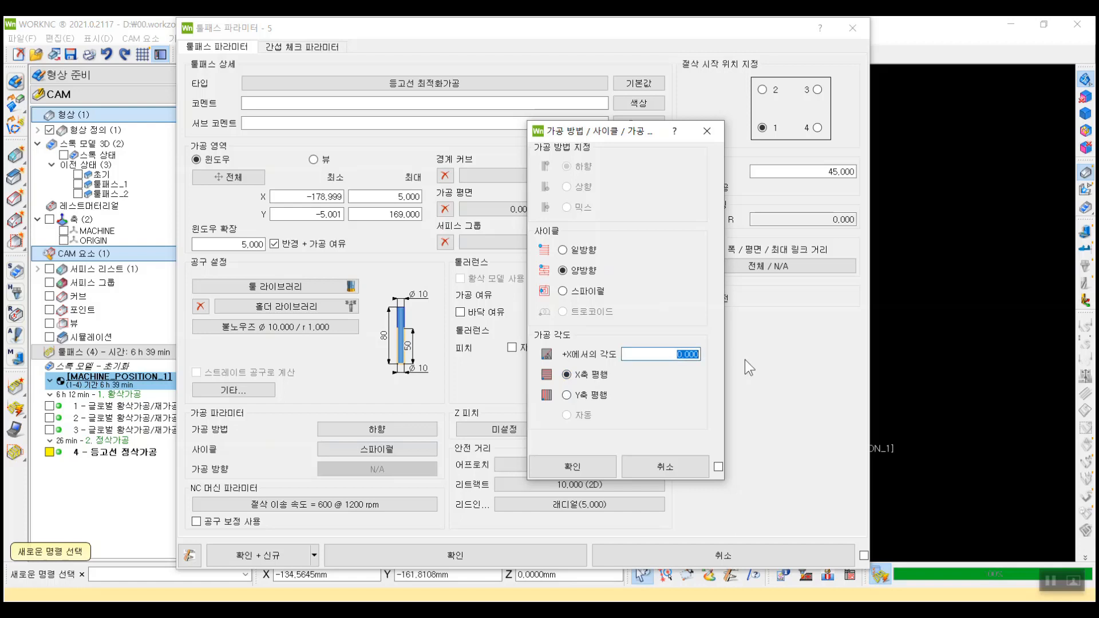
pyautogui.write('45.000')
pyautogui.click(592, 378)
pyautogui.click(567, 463)
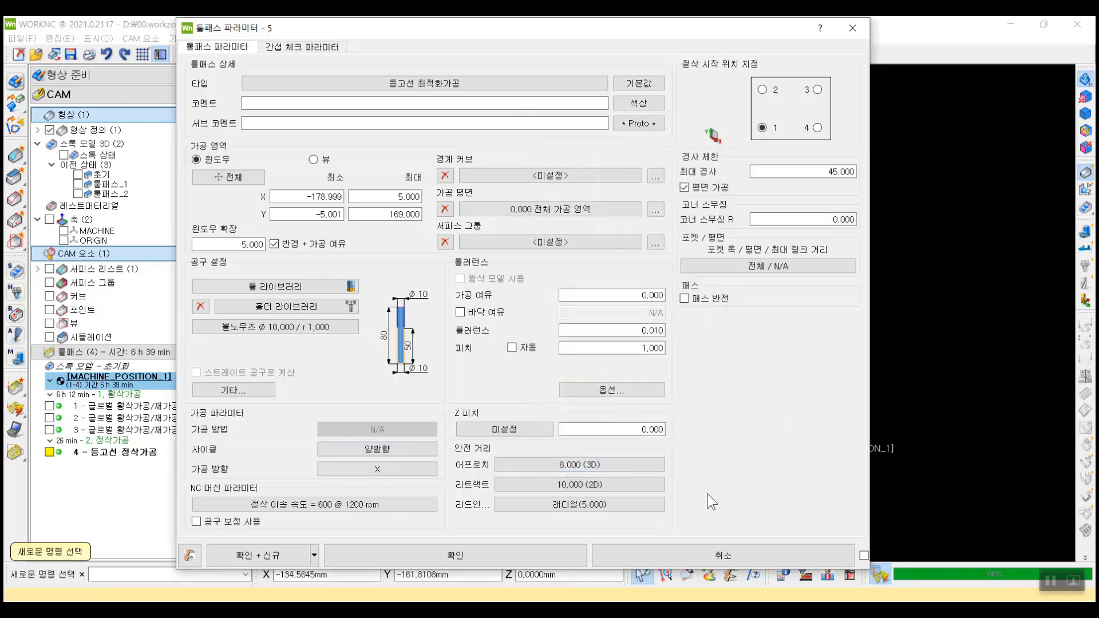
# Accept the existing safety distances and confirm the parameters to calculate the contour optimization toolpath.
pyautogui.click(630, 465)
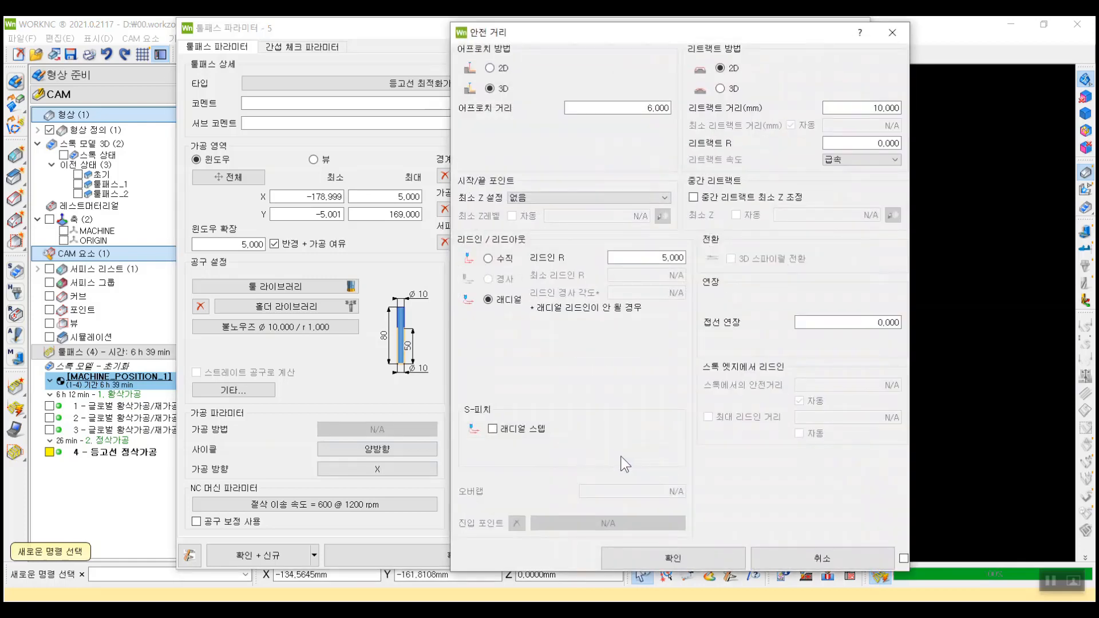
pyautogui.click(688, 550)
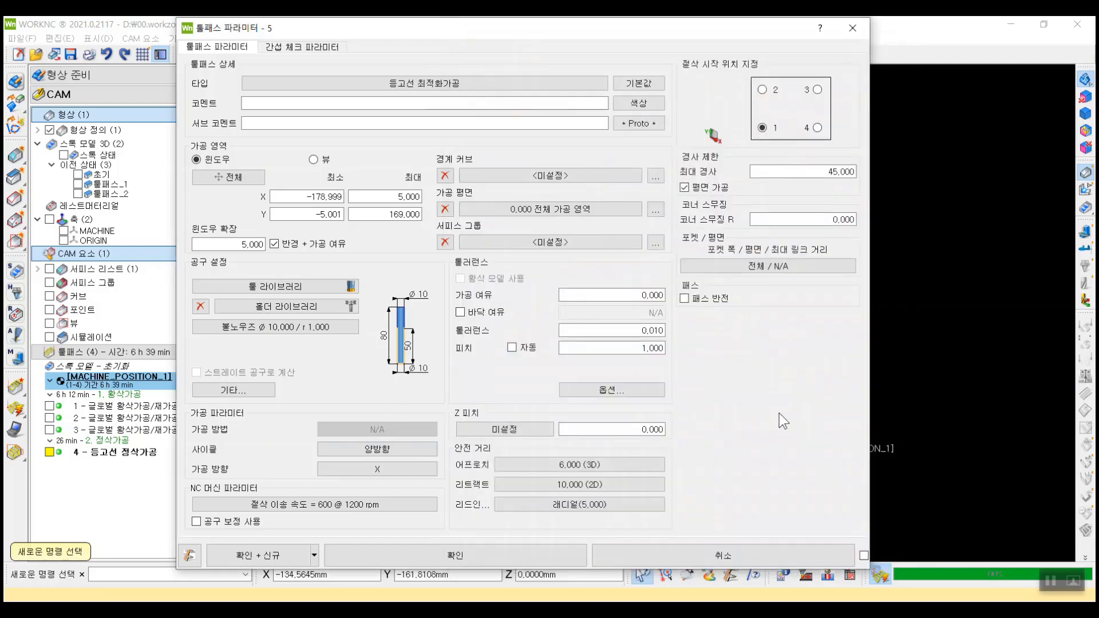
pyautogui.click(458, 555)
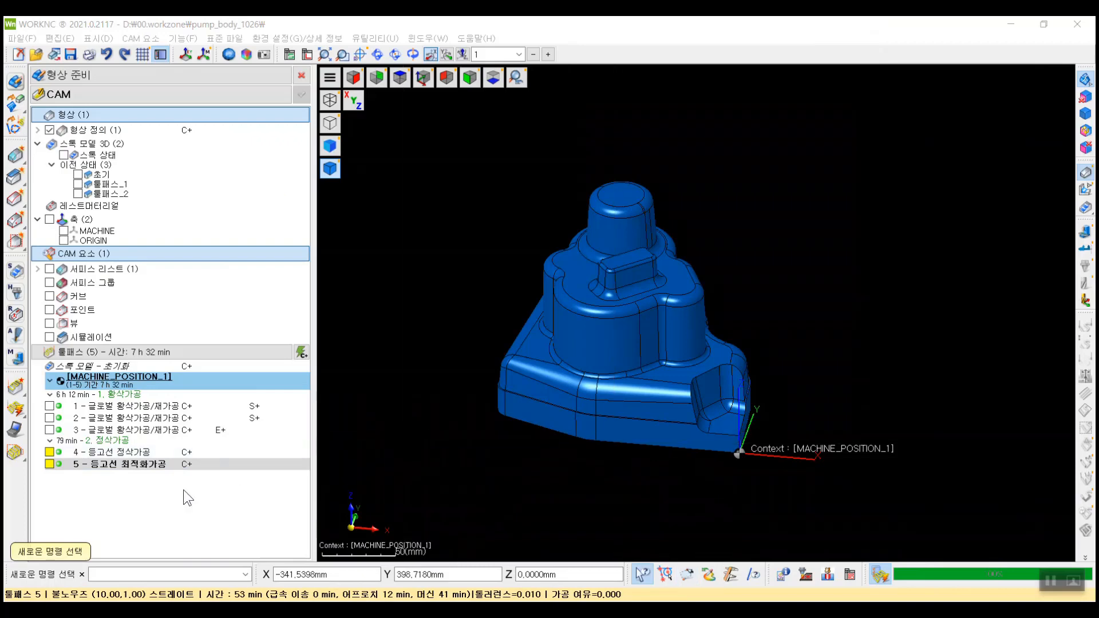
# Display toolpath 5 (등고선 최적화가공) on the pump body and examine its passes over the top and shallow areas.
pyautogui.click(132, 466)
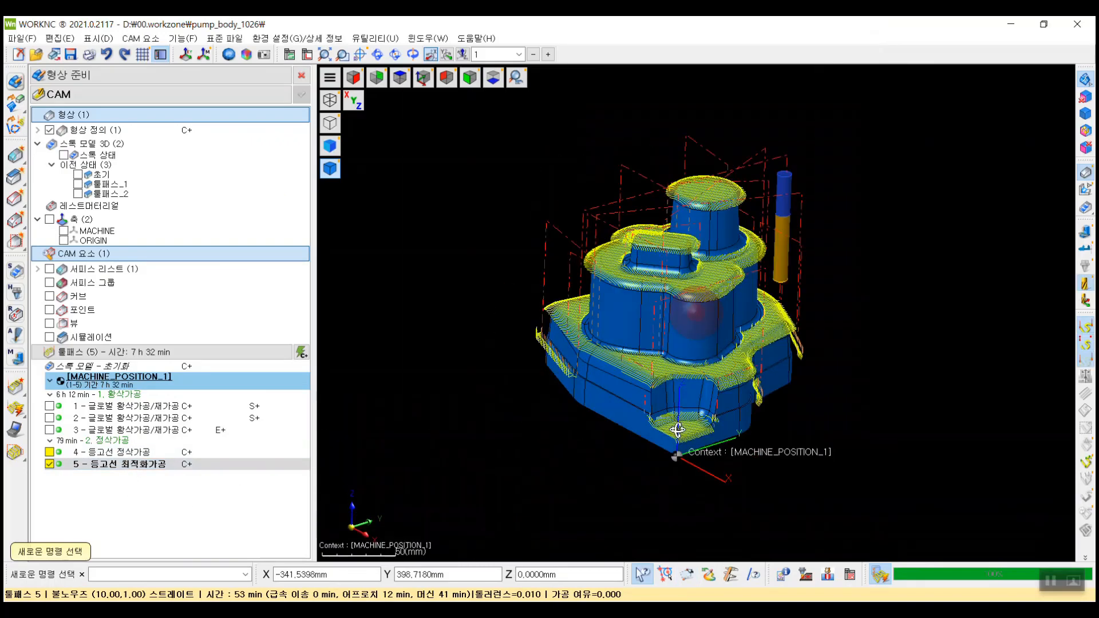
pyautogui.moveTo(678, 430); pyautogui.dragTo(650, 389, button='middle')
pyautogui.moveTo(740, 295); pyautogui.dragTo(695, 319, button='middle')
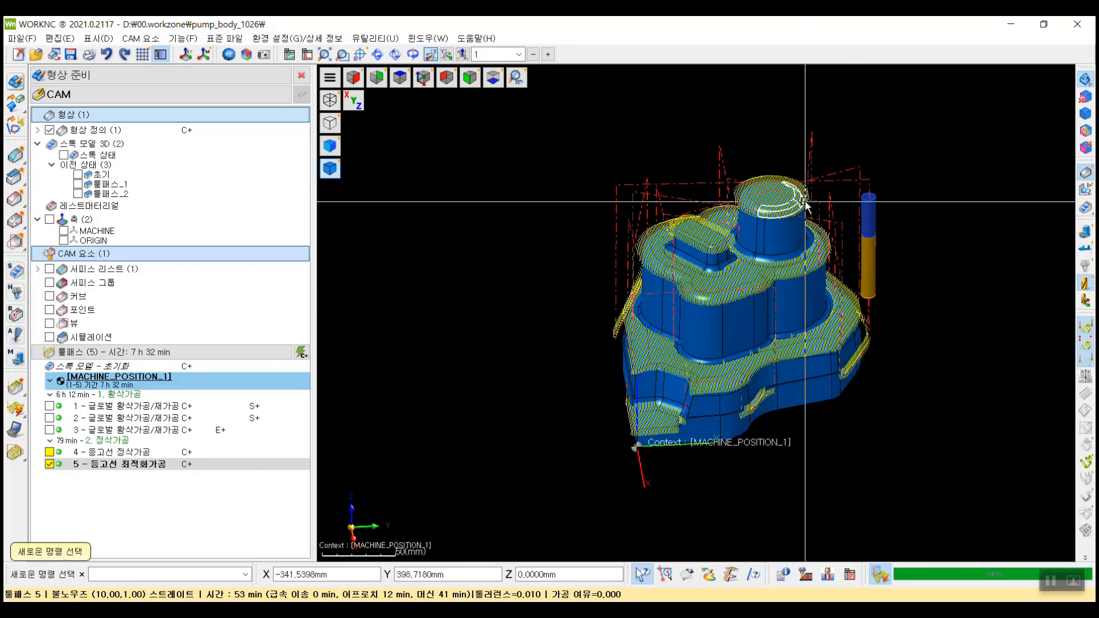
pyautogui.scroll(6, 805, 203)
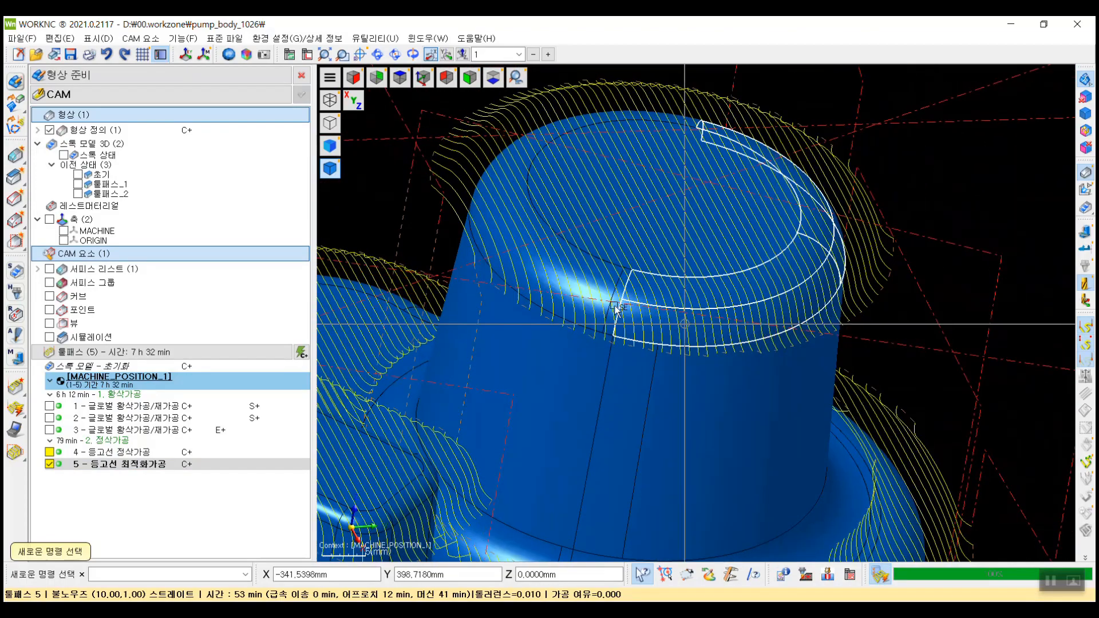
pyautogui.scroll(-1, 753, 290)
pyautogui.moveTo(754, 290); pyautogui.dragTo(694, 269, button='middle')
pyautogui.scroll(-3, 685, 285)
pyautogui.scroll(1, 684, 284)
# Display toolpath 4 (등고선 정삭가공) together with toolpath 5 and compare their coverage of steep and shallow areas.
pyautogui.click(63, 453)
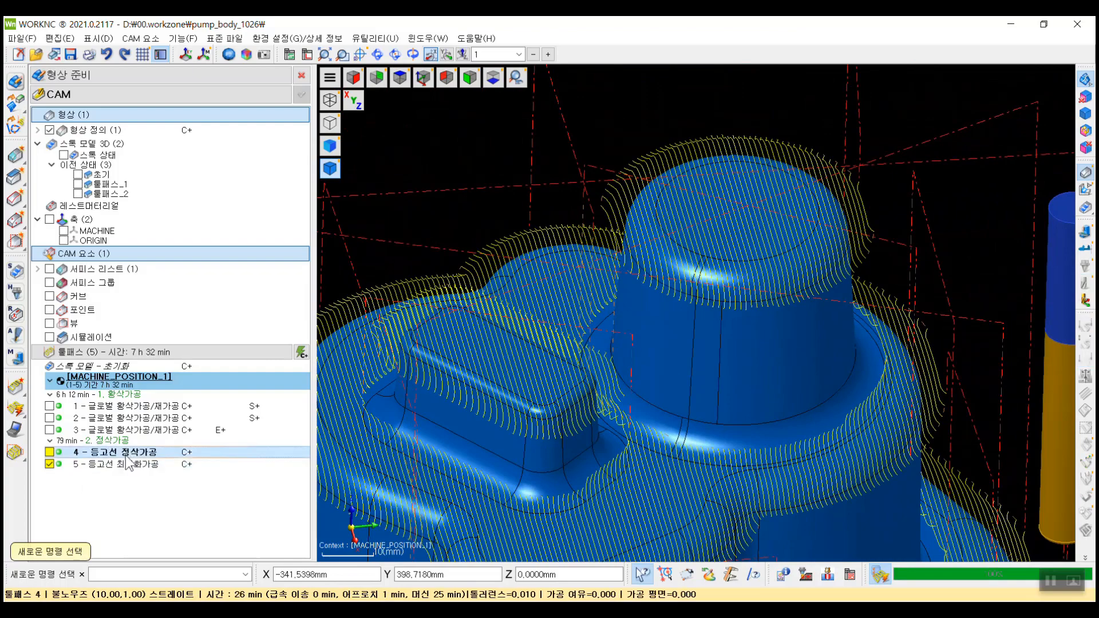
pyautogui.click(49, 452)
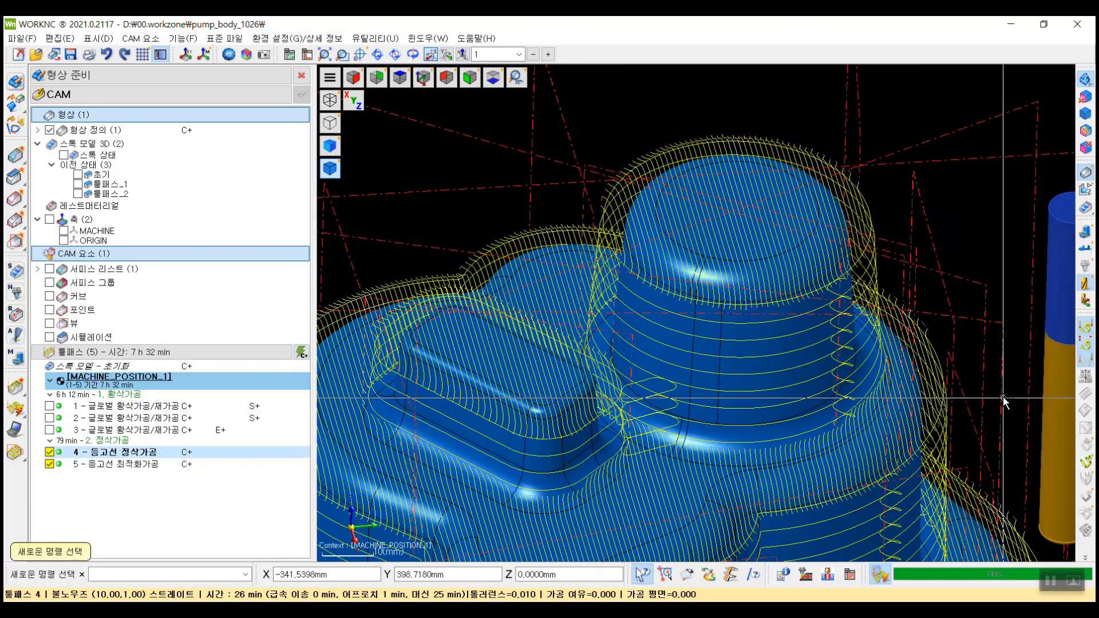
pyautogui.scroll(1, 815, 370)
pyautogui.scroll(2, 766, 387)
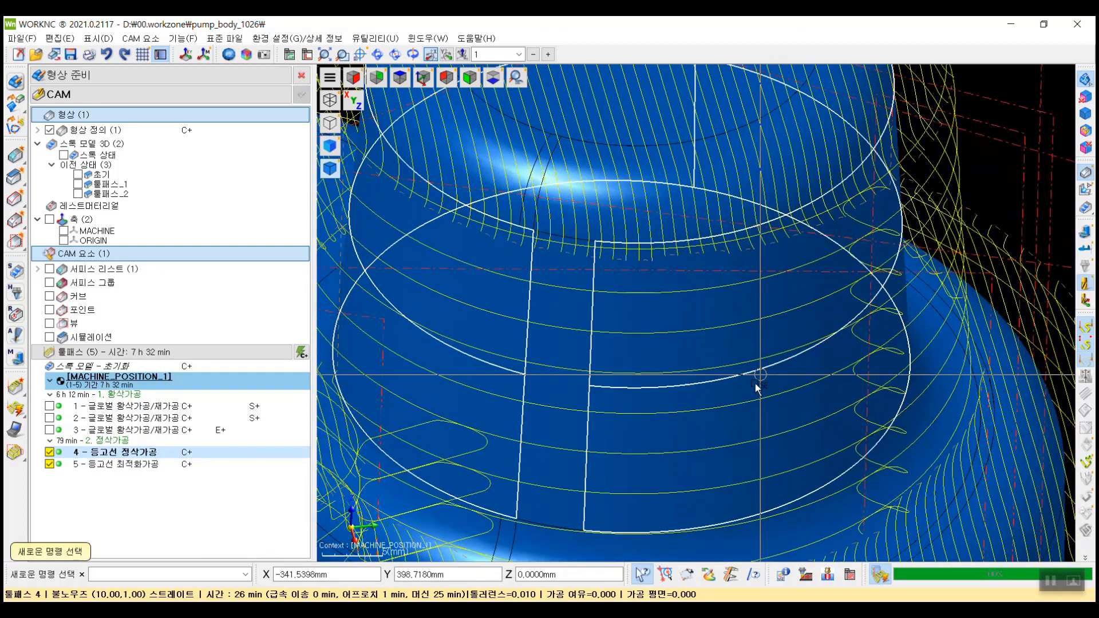
pyautogui.scroll(-3, 765, 386)
pyautogui.scroll(-5, 750, 355)
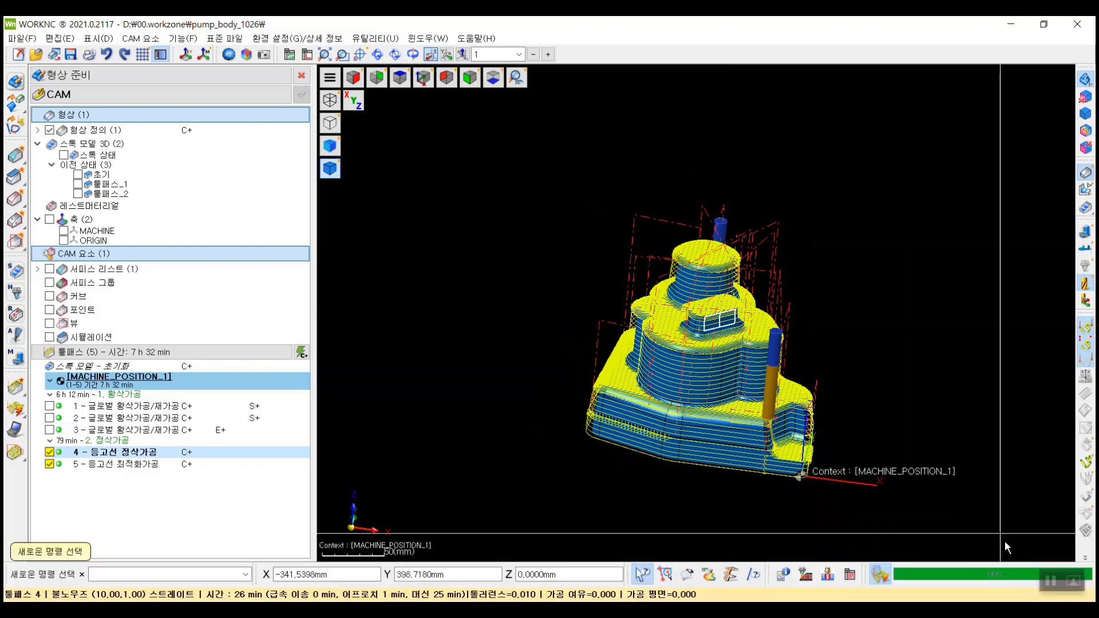
pyautogui.click(1046, 582)
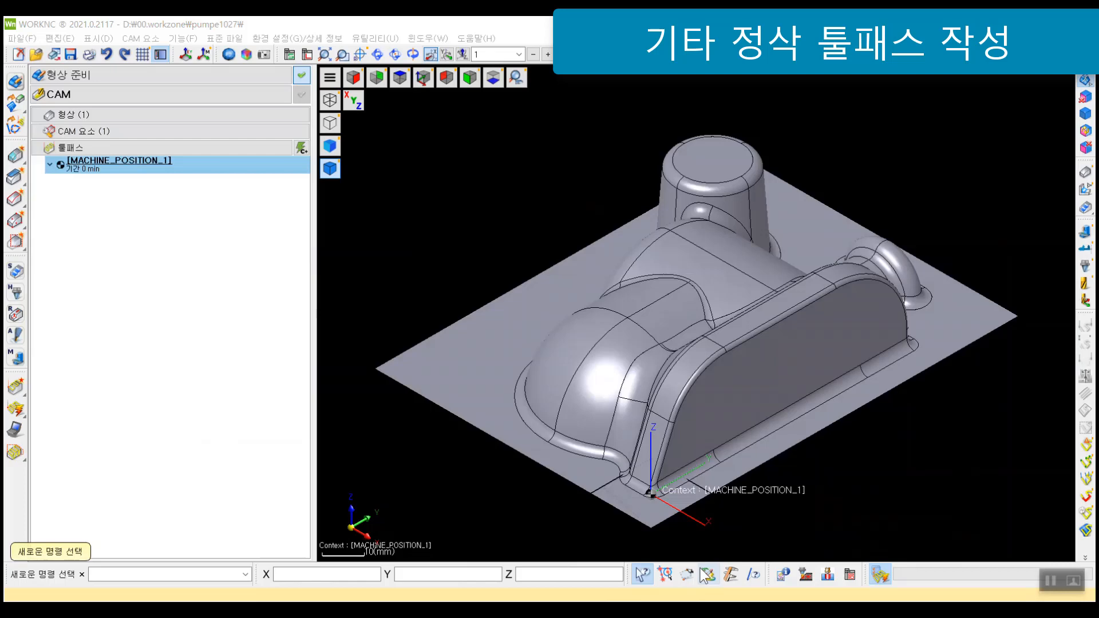
pyautogui.moveTo(652, 262); pyautogui.dragTo(650, 243, button='middle')
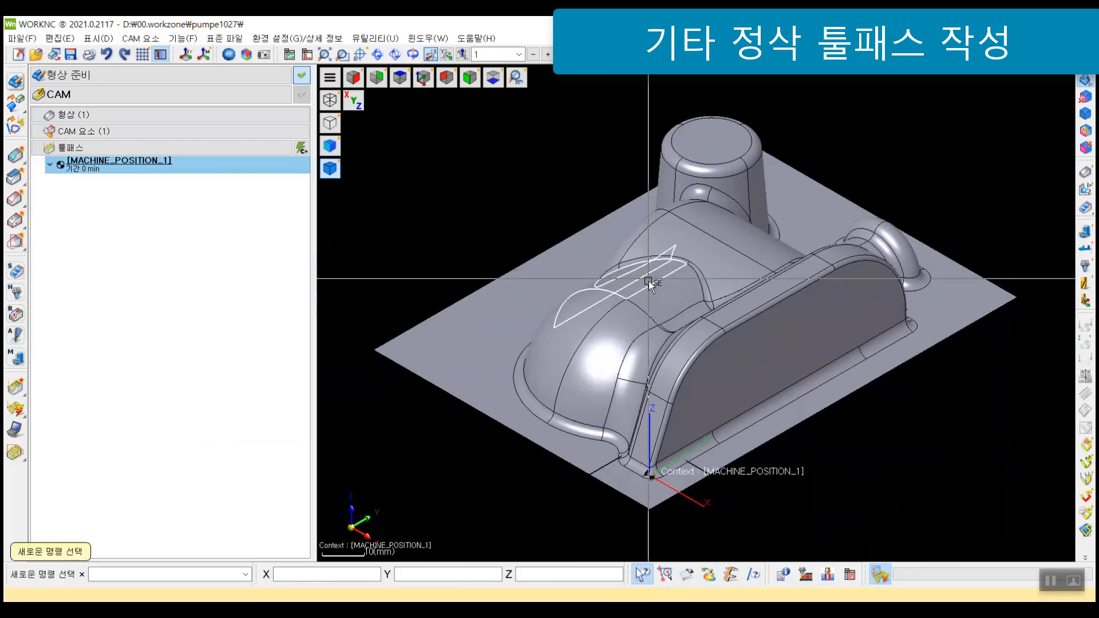
pyautogui.moveTo(648, 281); pyautogui.dragTo(652, 320, button='middle')
pyautogui.scroll(-2, 652, 319)
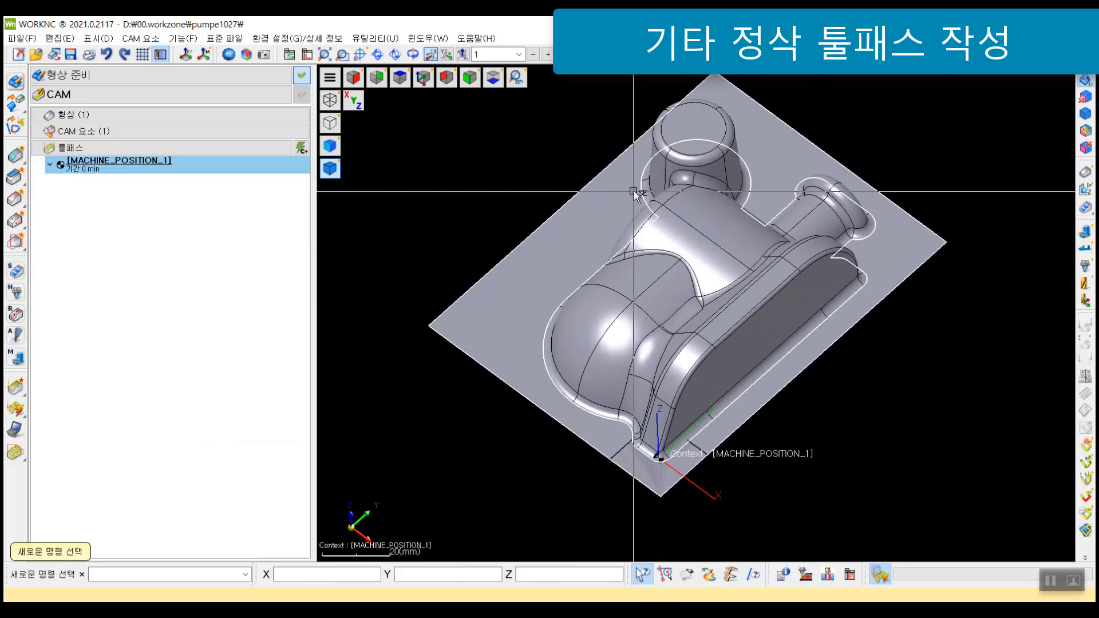
pyautogui.moveTo(613, 197); pyautogui.dragTo(673, 195, button='middle')
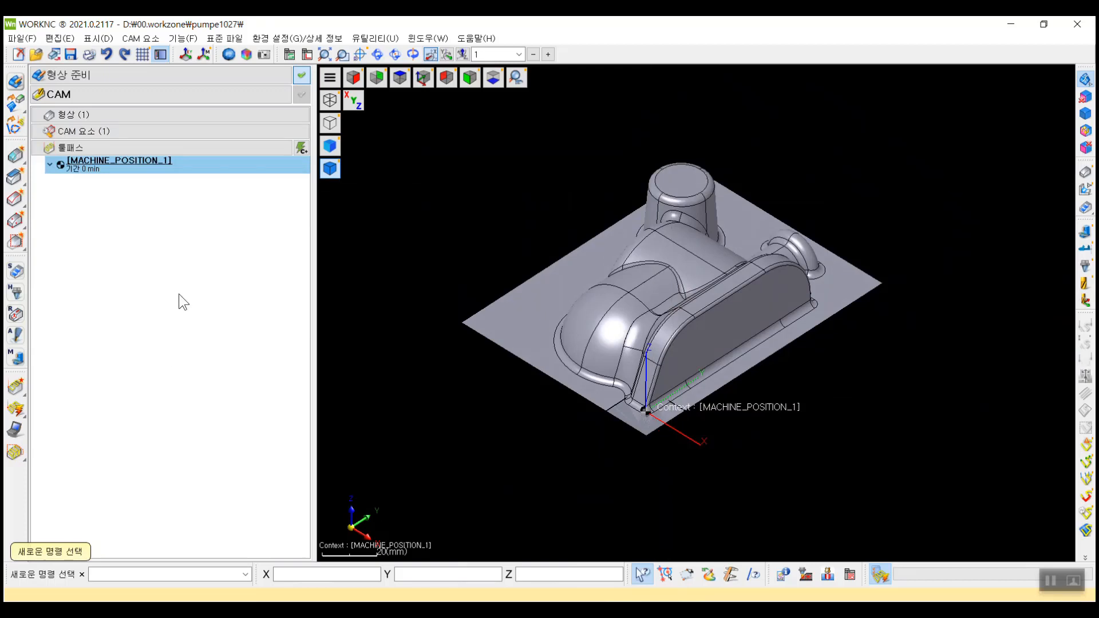
# Create a new 3-axis scan-line finishing (주사선 정삭가공) toolpath for the pumpe1027 part and review its pocket/flat selection options.
pyautogui.rightClick(181, 327)
pyautogui.click(235, 328)
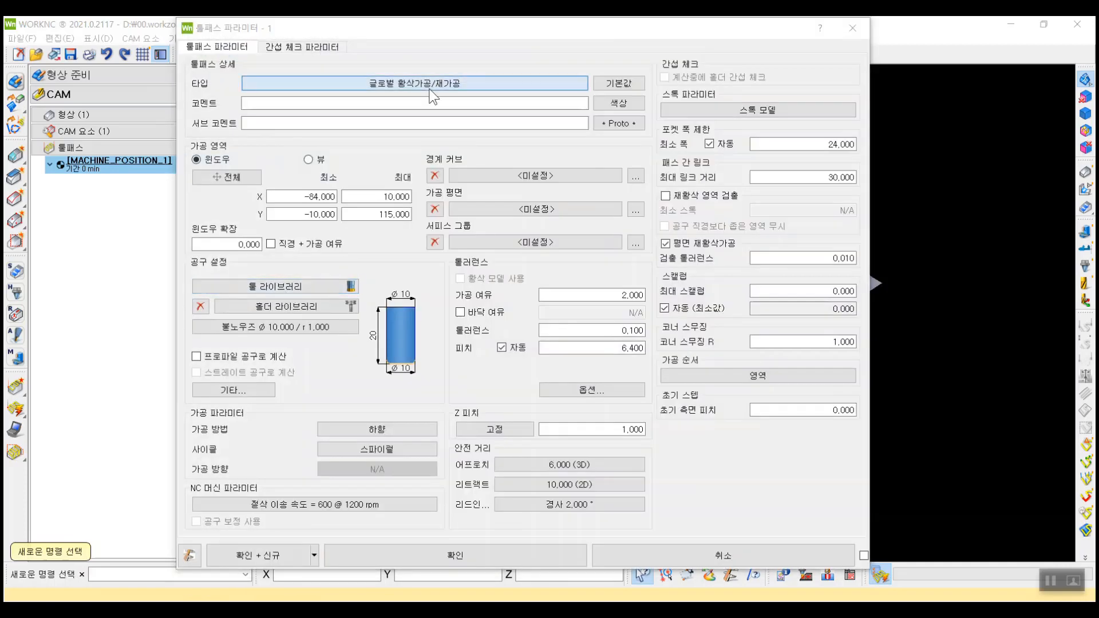
pyautogui.click(415, 84)
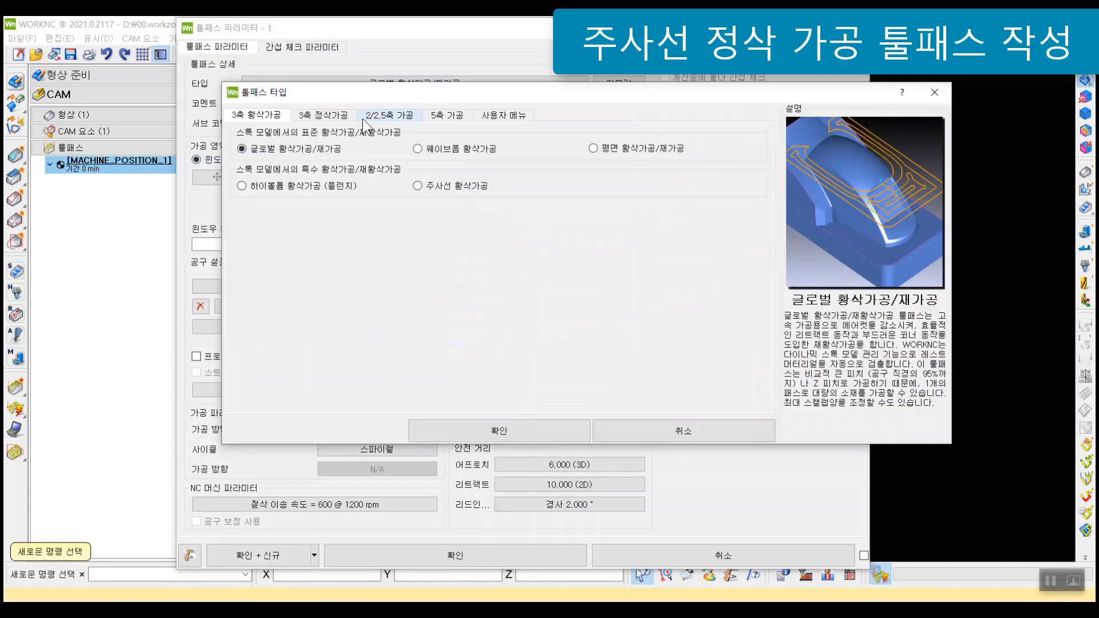
pyautogui.click(323, 115)
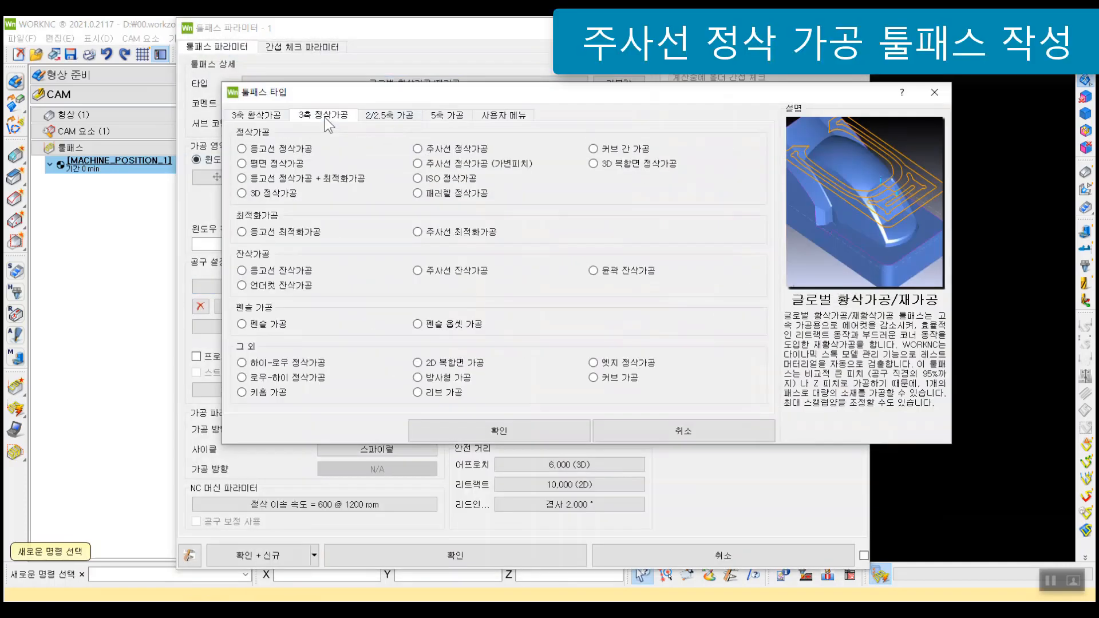
pyautogui.click(458, 152)
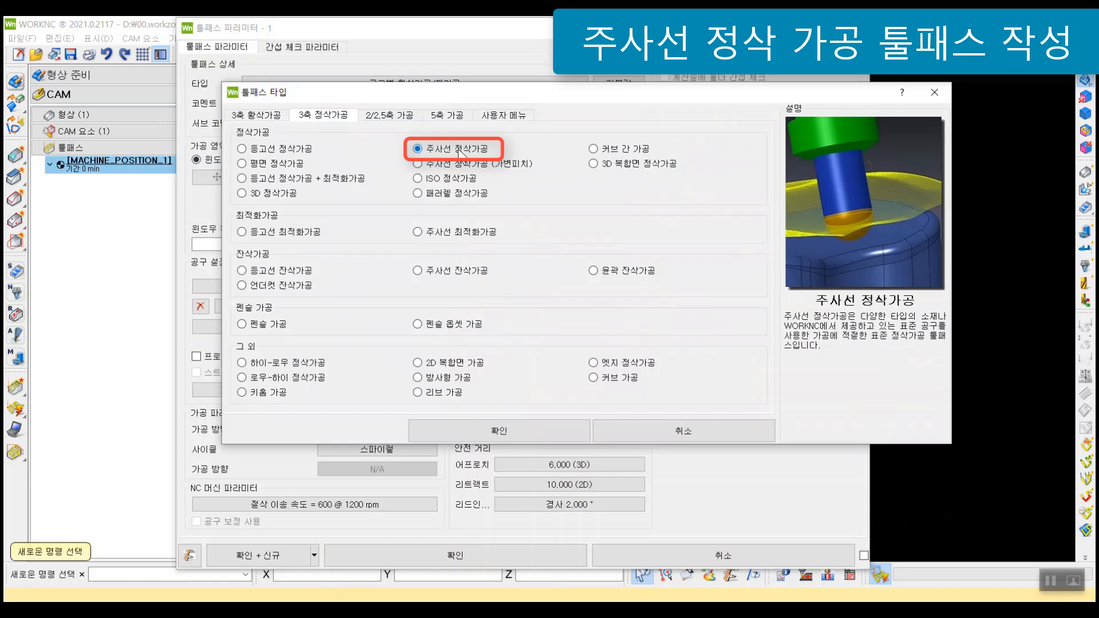
pyautogui.click(488, 428)
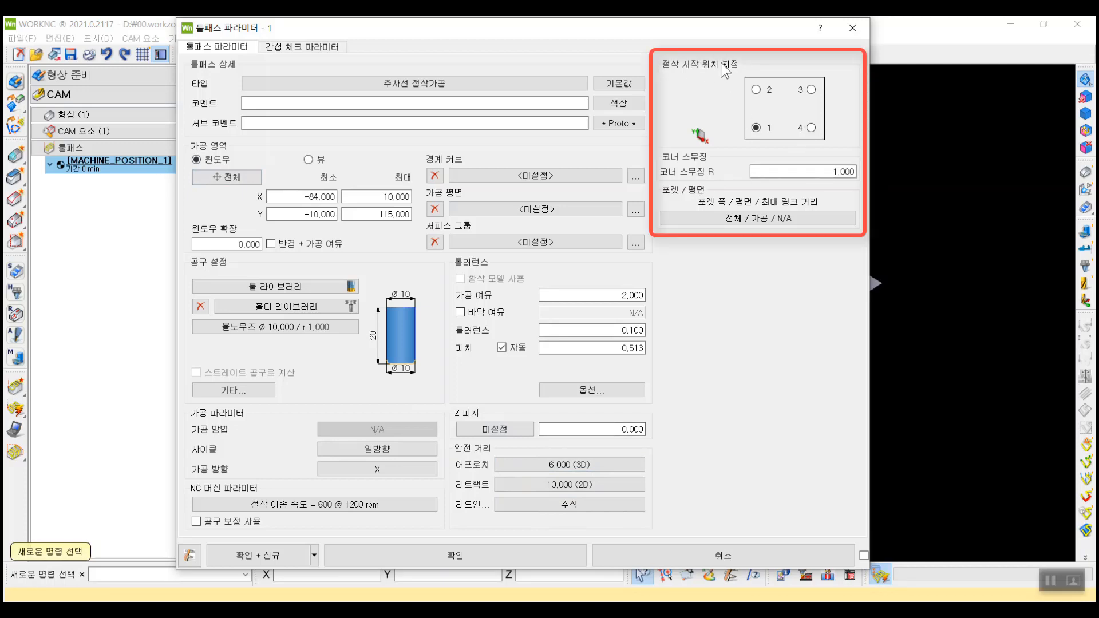
pyautogui.click(777, 218)
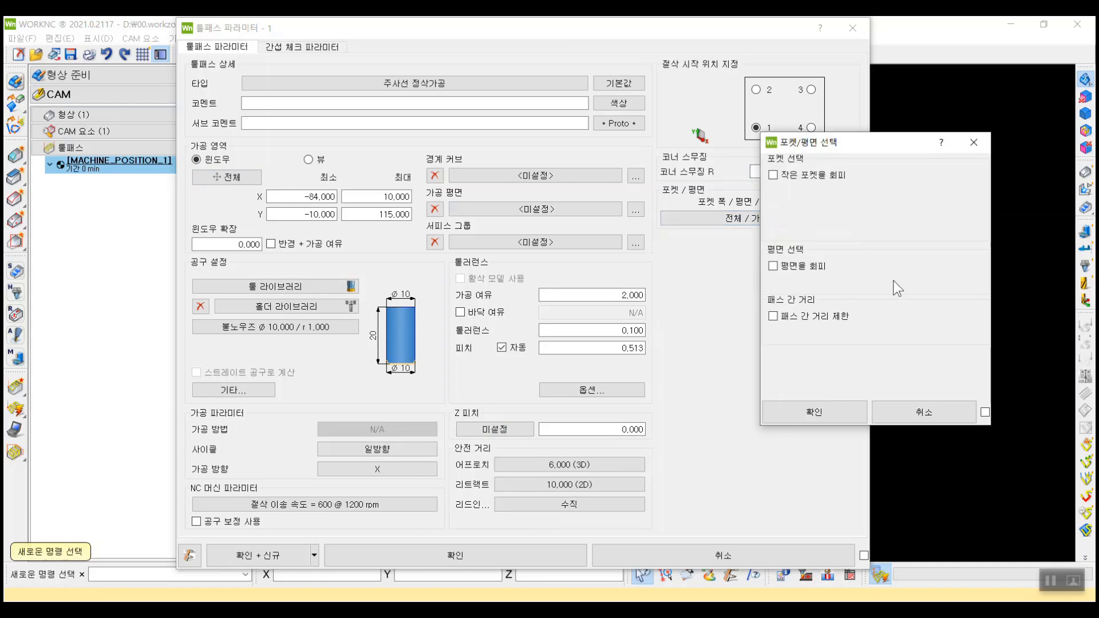
pyautogui.click(928, 416)
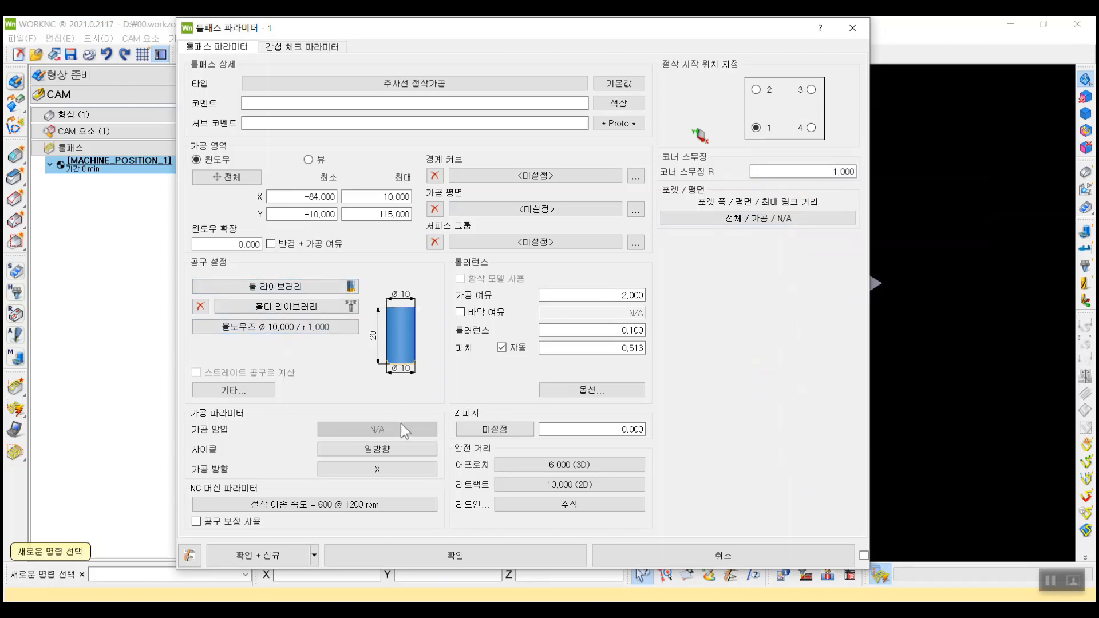
# Set the scan-line finishing toolpath's cycle to bidirectional (양방향) and confirm the cutting method settings.
pyautogui.click(389, 452)
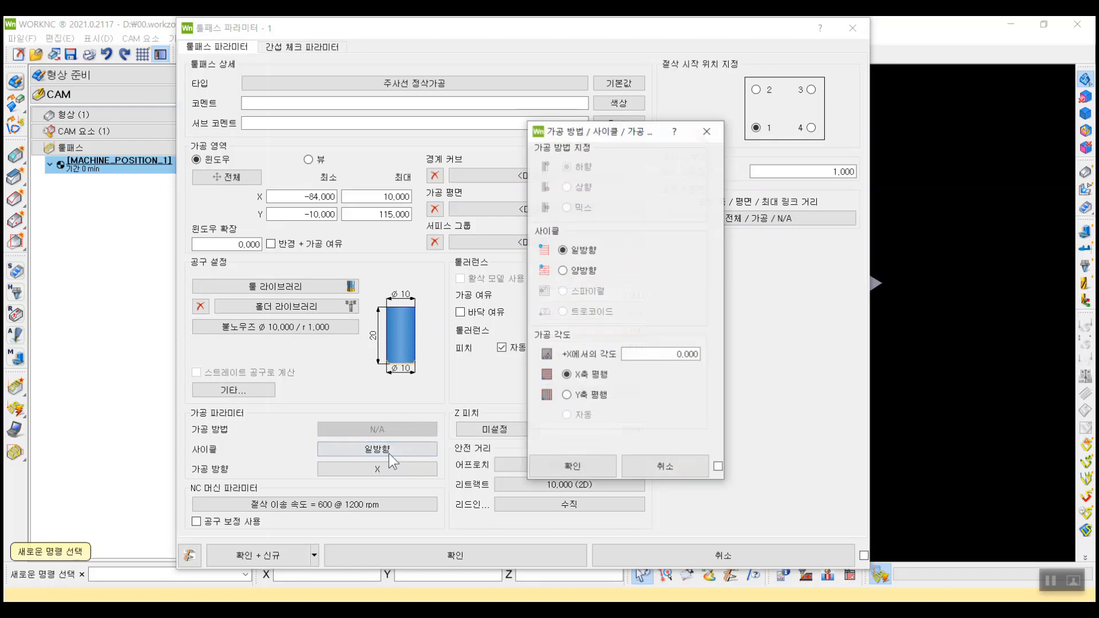
pyautogui.click(562, 272)
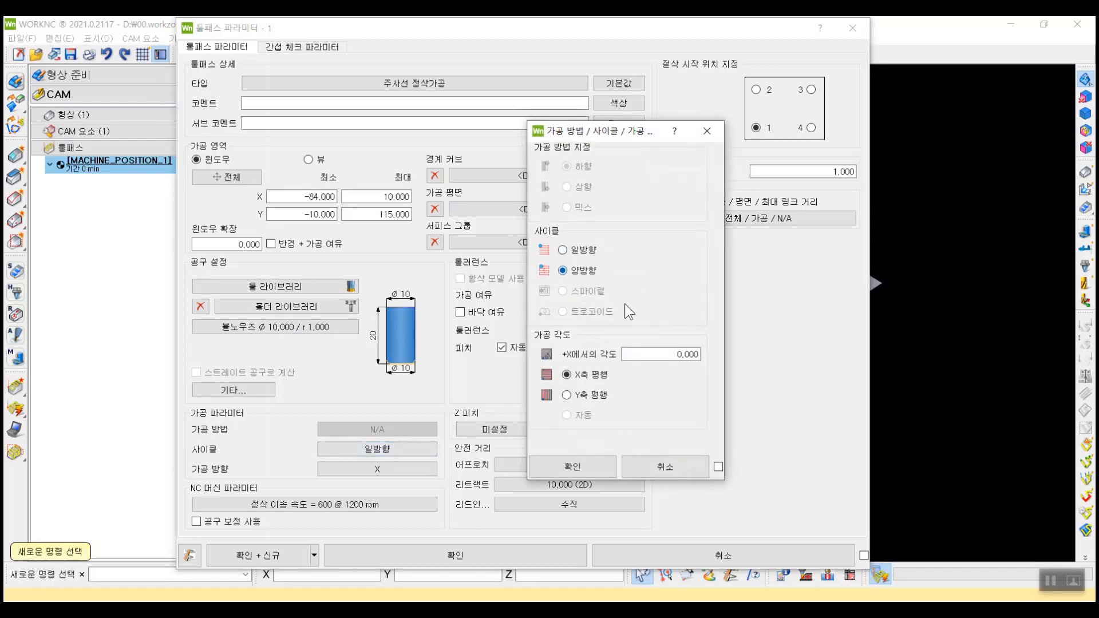
pyautogui.click(573, 467)
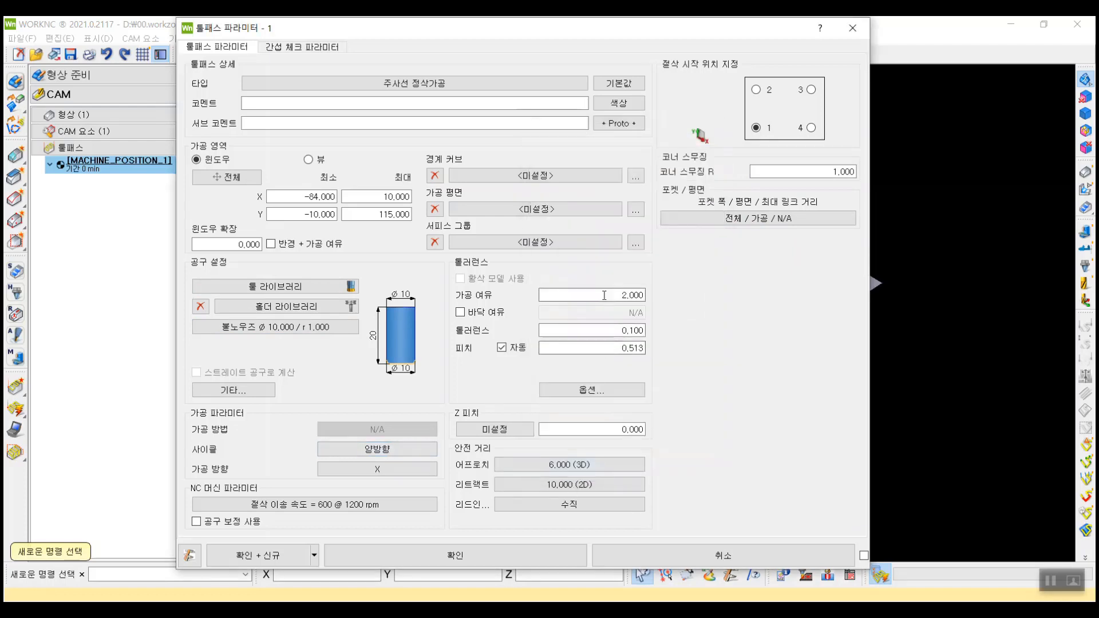
# Set the machining allowance to 0, the tolerance to 0.010 and the pitch to 5.000.
pyautogui.write('0')
pyautogui.doubleClick(636, 330)
pyautogui.write('0.0')
pyautogui.write('10')
pyautogui.press('Tab')
pyautogui.write('5.000')
# Accept the existing safety distances and confirm the parameters to calculate the scan-line finishing toolpath.
pyautogui.click(591, 471)
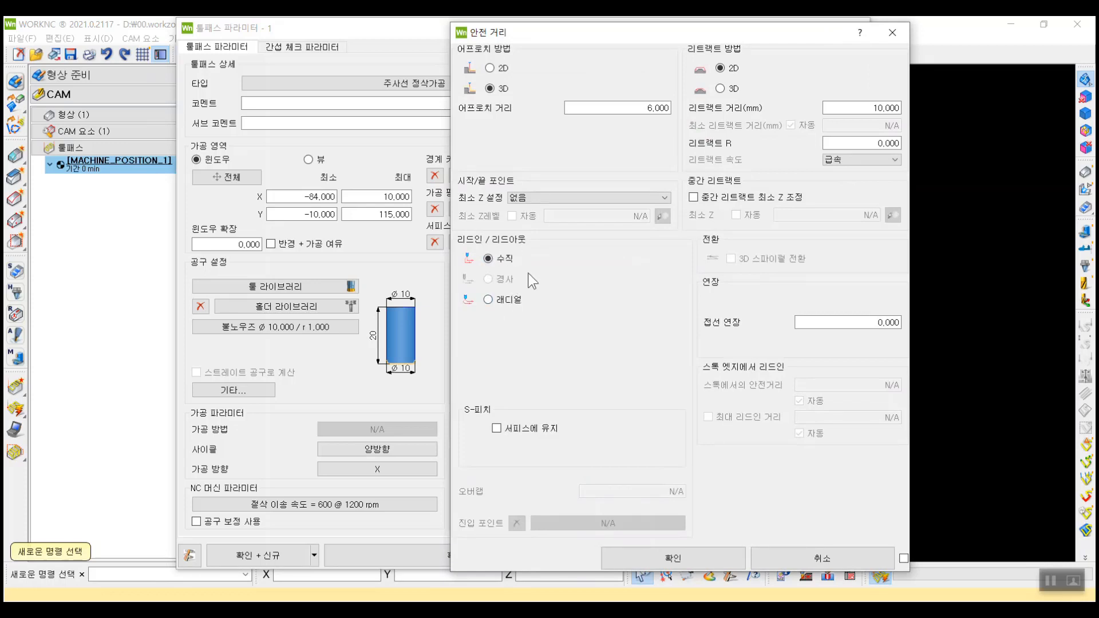
pyautogui.click(671, 554)
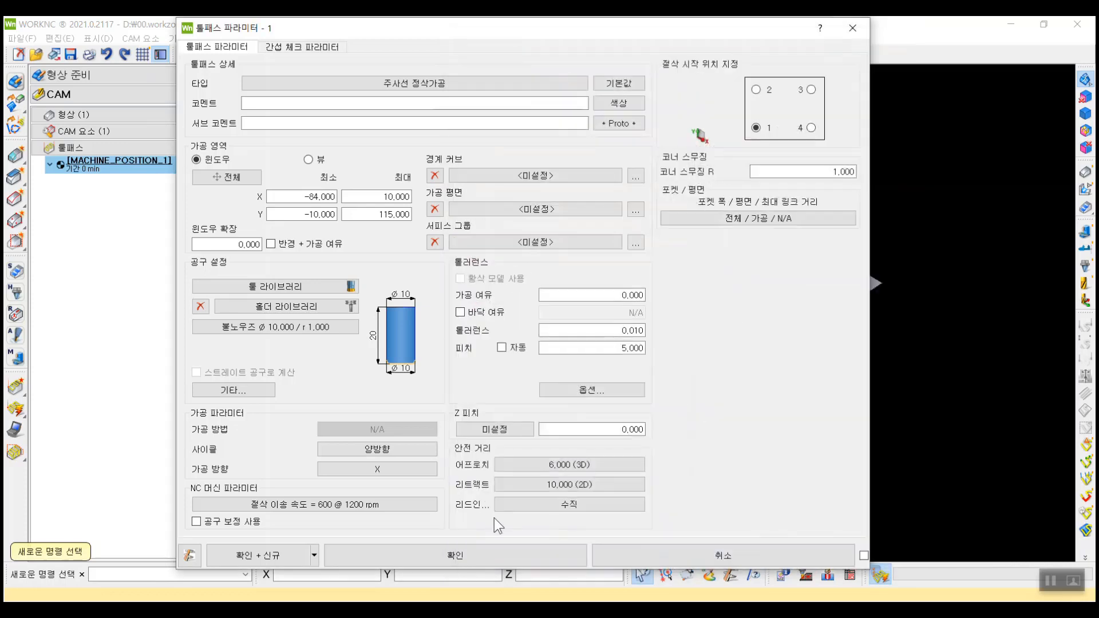
pyautogui.click(471, 555)
pyautogui.click(478, 364)
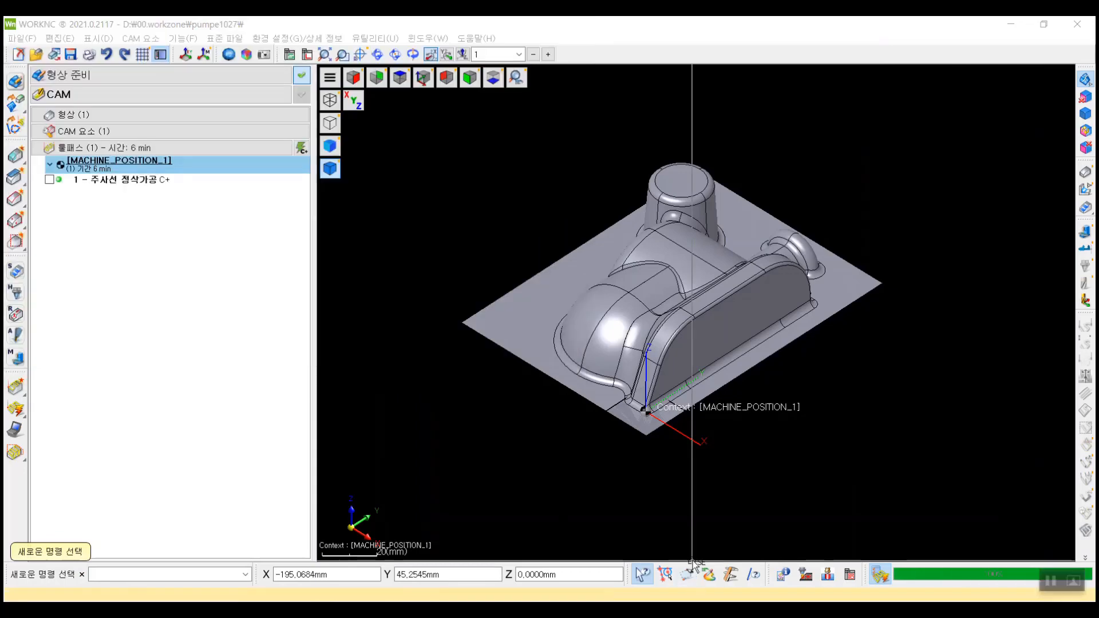
# Display toolpath 1 (주사선 정삭가공) and examine its passes across the pumpe1027 part.
pyautogui.click(127, 181)
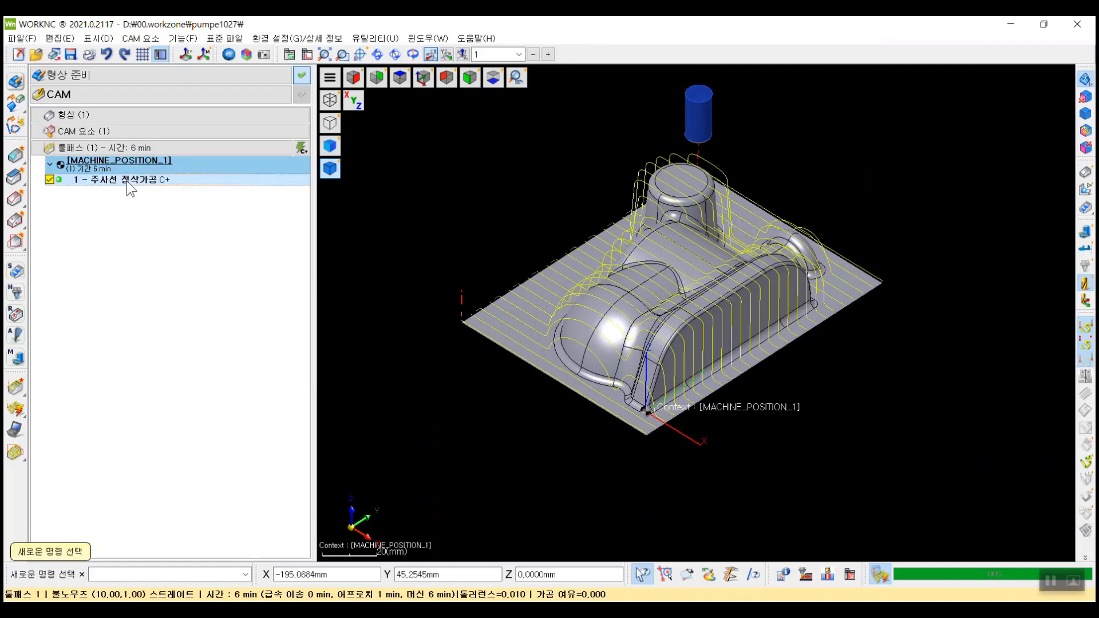
pyautogui.moveTo(725, 432); pyautogui.dragTo(724, 449, button='middle')
pyautogui.scroll(-1, 723, 449)
pyautogui.scroll(3, 720, 450)
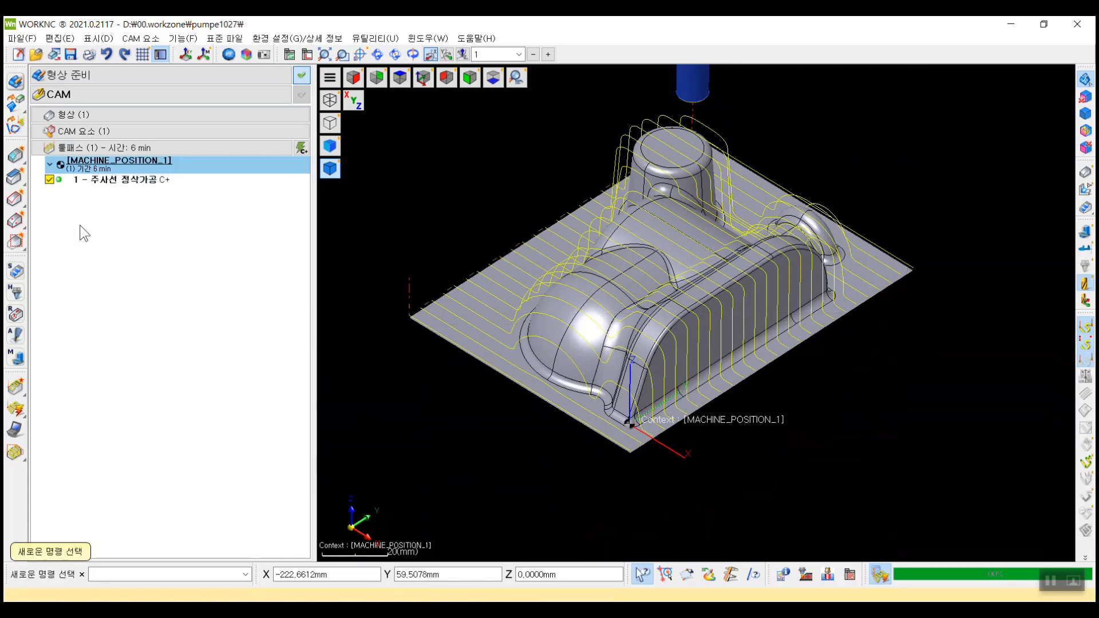
# Hide toolpath 1 and start a new toolpath in the same machine position.
pyautogui.click(49, 179)
pyautogui.rightClick(139, 290)
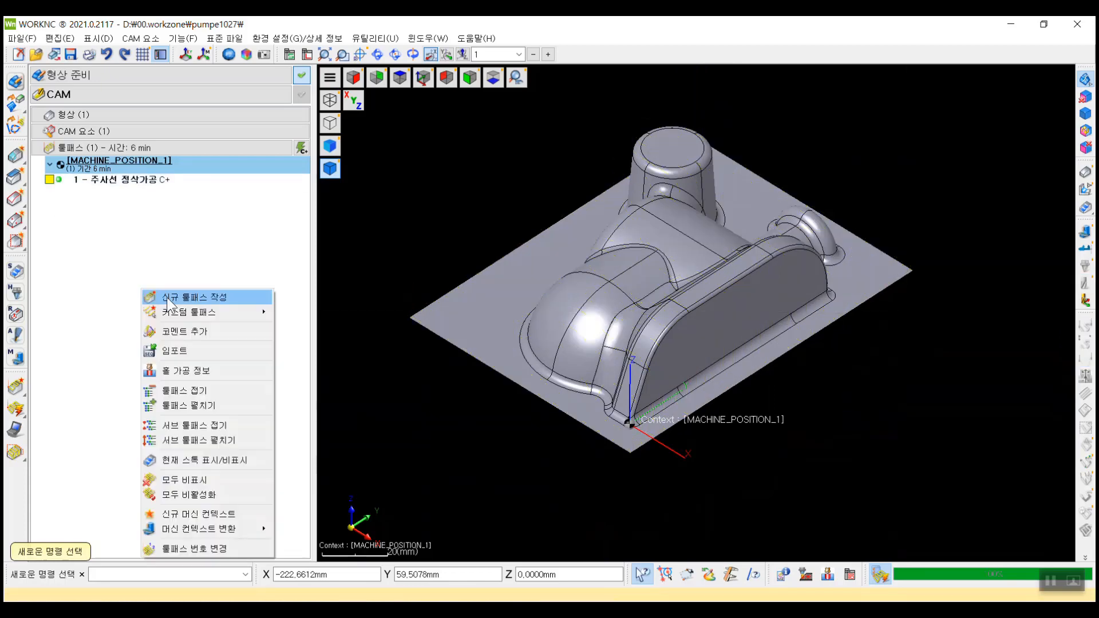
pyautogui.click(214, 295)
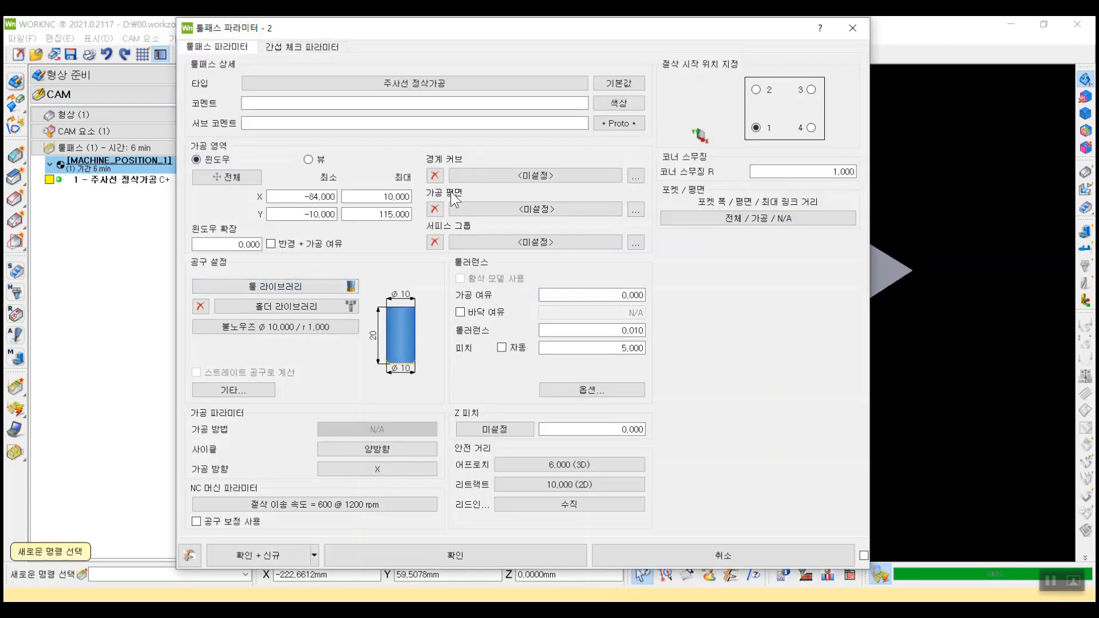
# Try the 등고선 정삭가공 + 최적화가공 toolpath type and review its minimum and maximum slope limits.
pyautogui.click(483, 86)
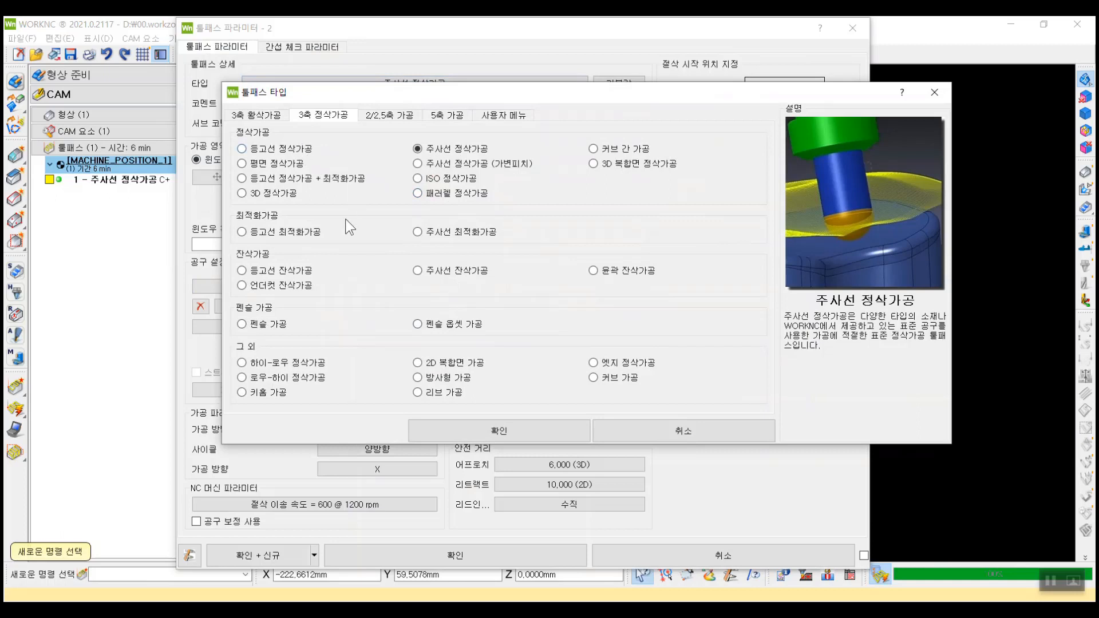
pyautogui.click(361, 179)
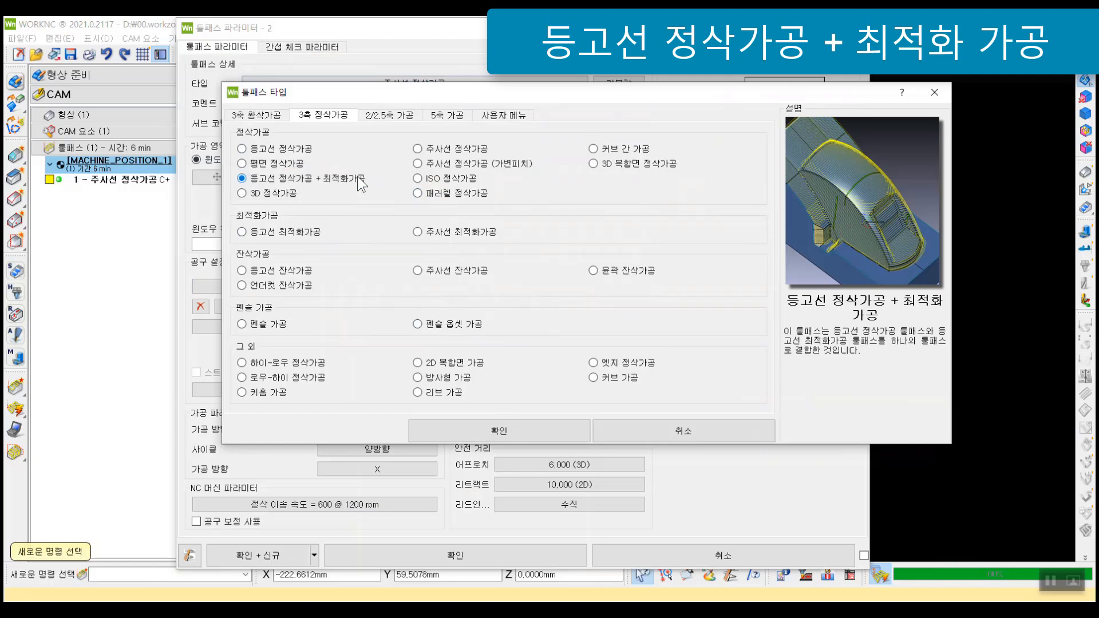
pyautogui.click(467, 429)
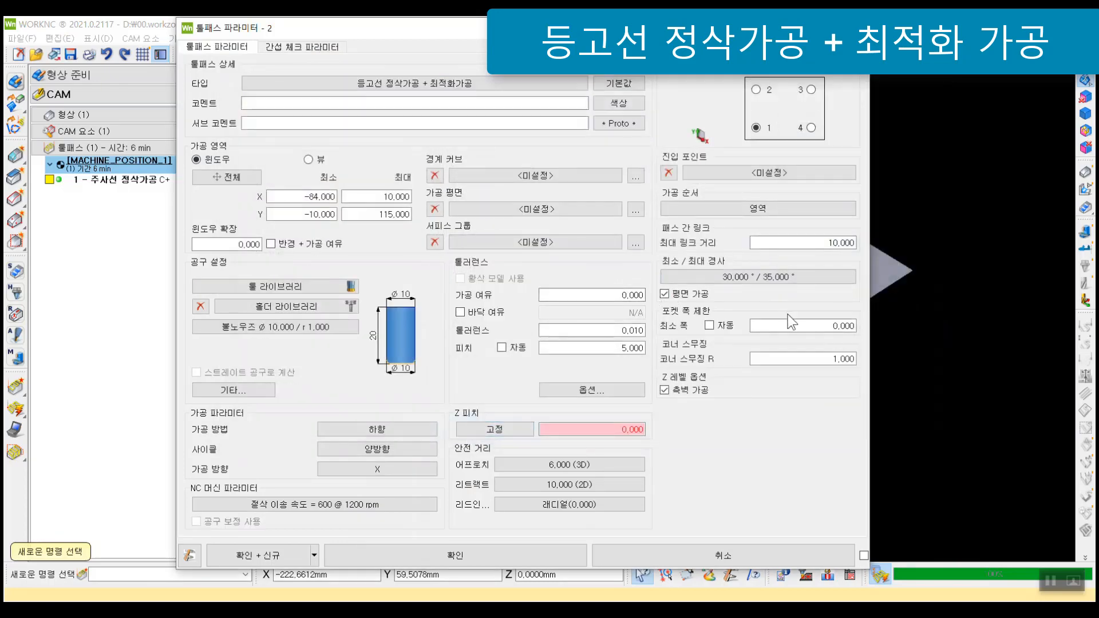
pyautogui.click(751, 277)
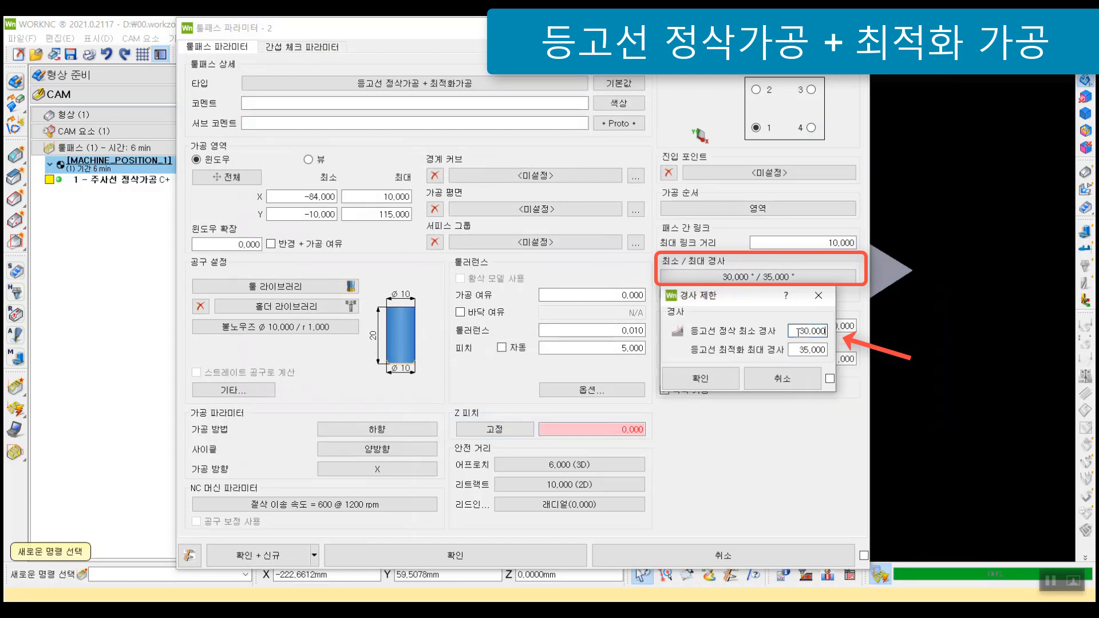
pyautogui.moveTo(798, 332); pyautogui.dragTo(837, 351)
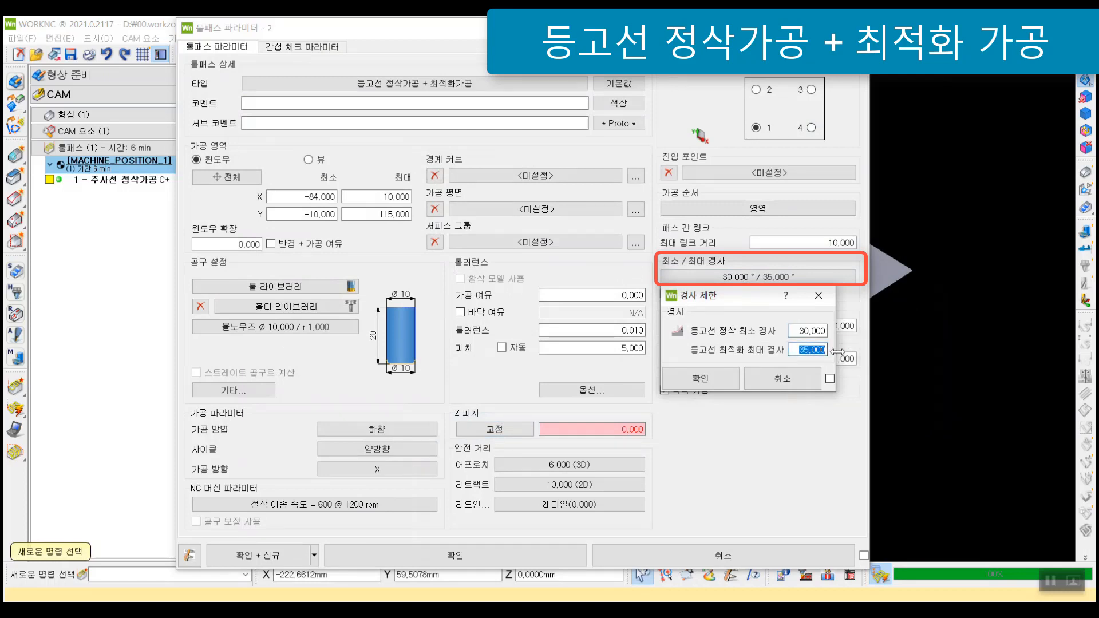
pyautogui.click(793, 377)
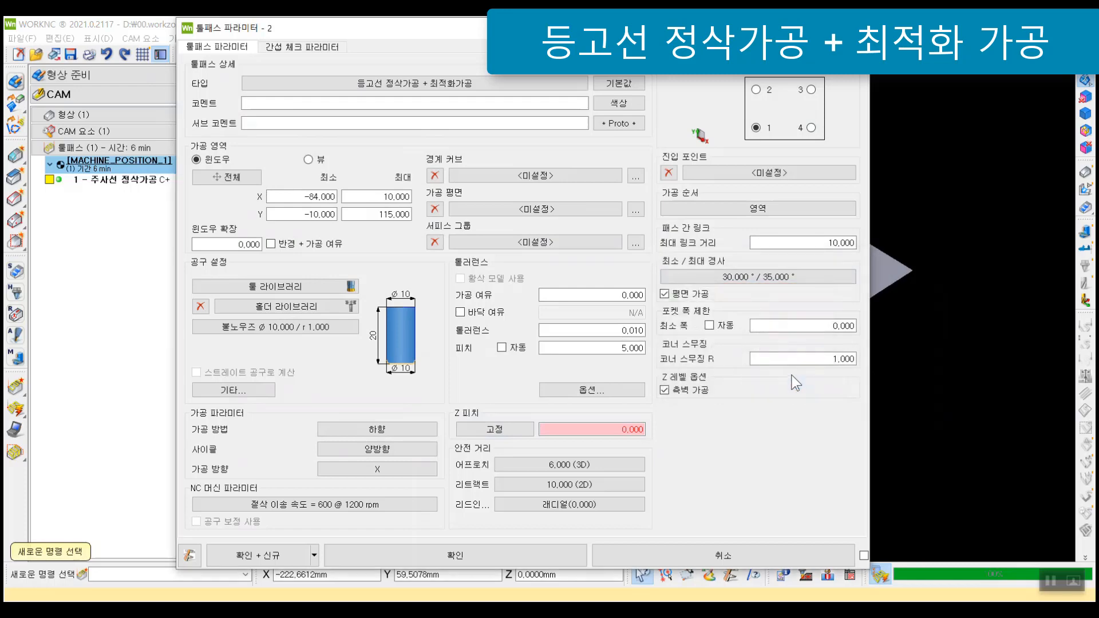
# Change the new toolpath's type to 3-axis flat-surface finishing (평면 정삭가공).
pyautogui.click(549, 83)
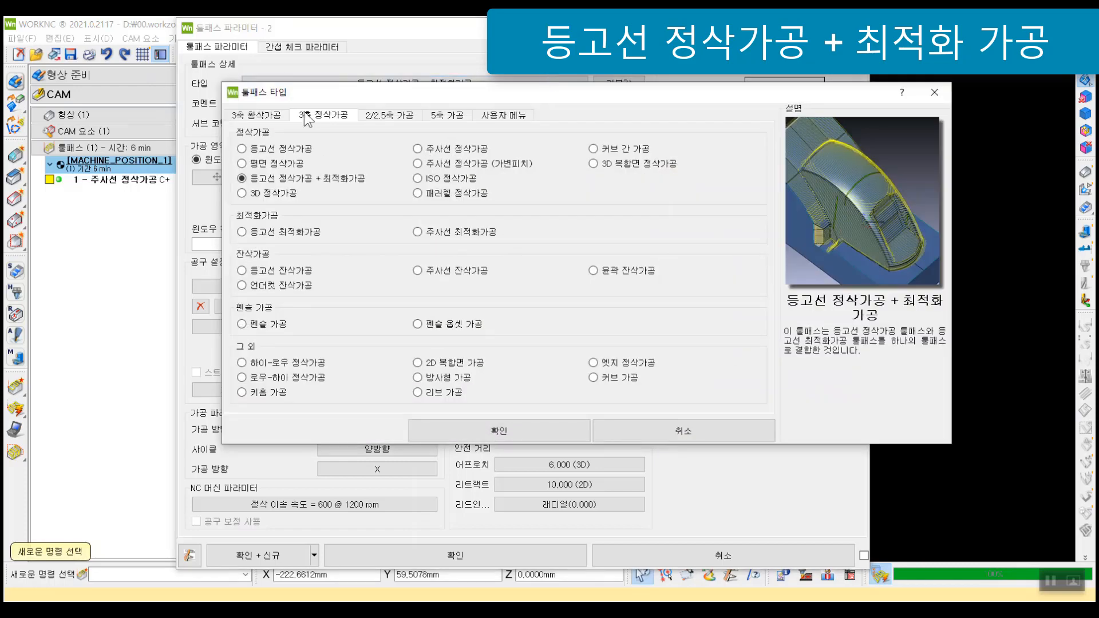
pyautogui.click(260, 166)
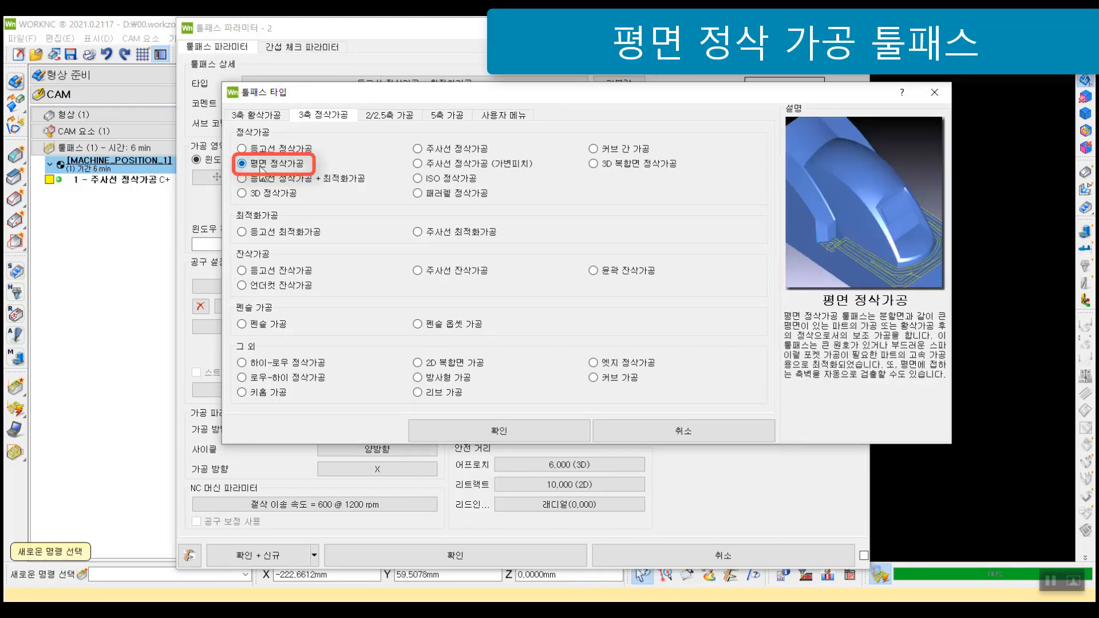
pyautogui.doubleClick(267, 163)
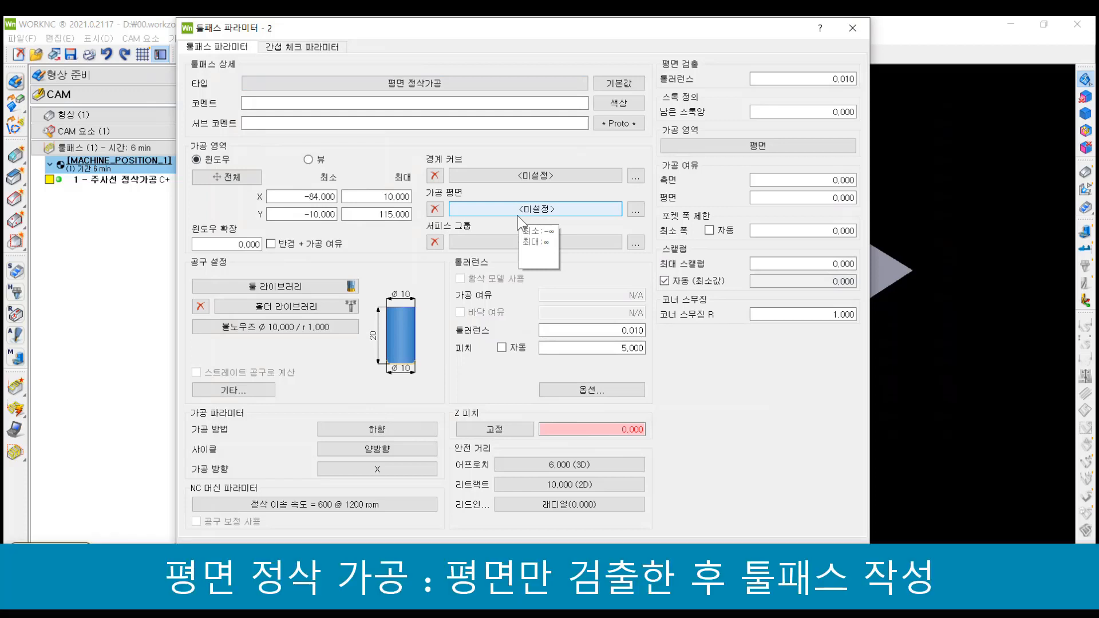
# Review the plane detection tolerance, the remaining stock amount, and the side and flat machining allowances.
pyautogui.doubleClick(829, 84)
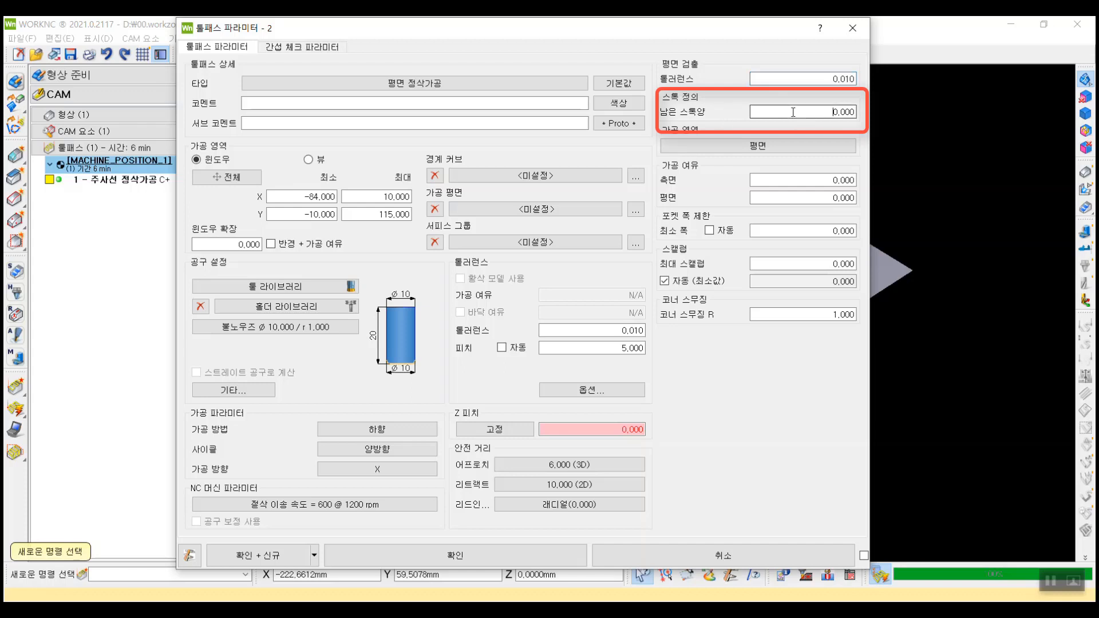
pyautogui.doubleClick(842, 111)
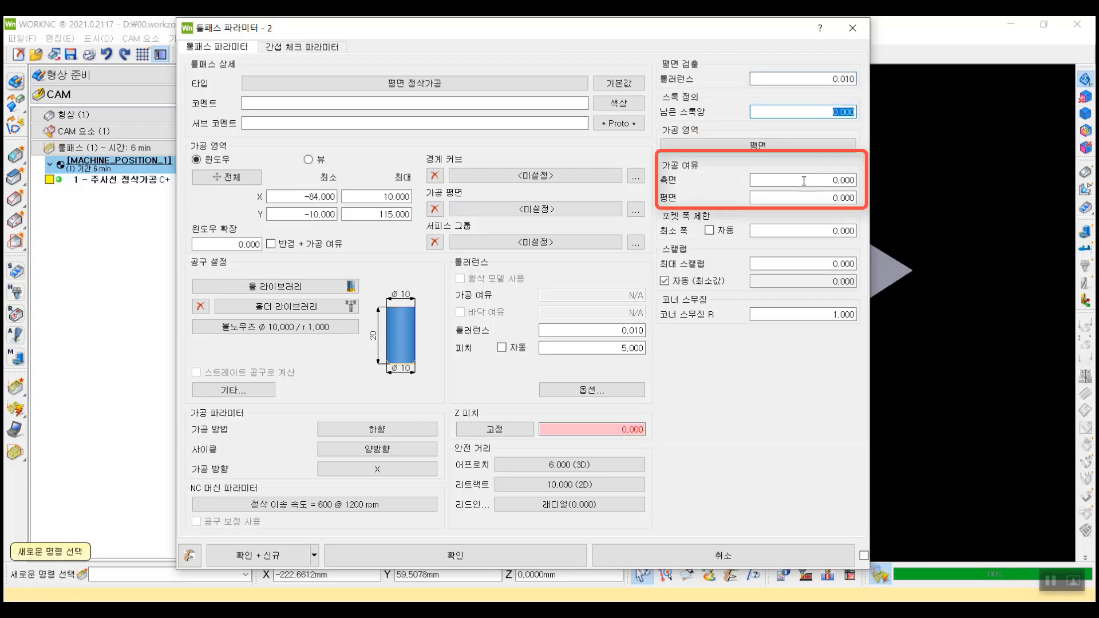
pyautogui.doubleClick(837, 180)
pyautogui.press('Tab')
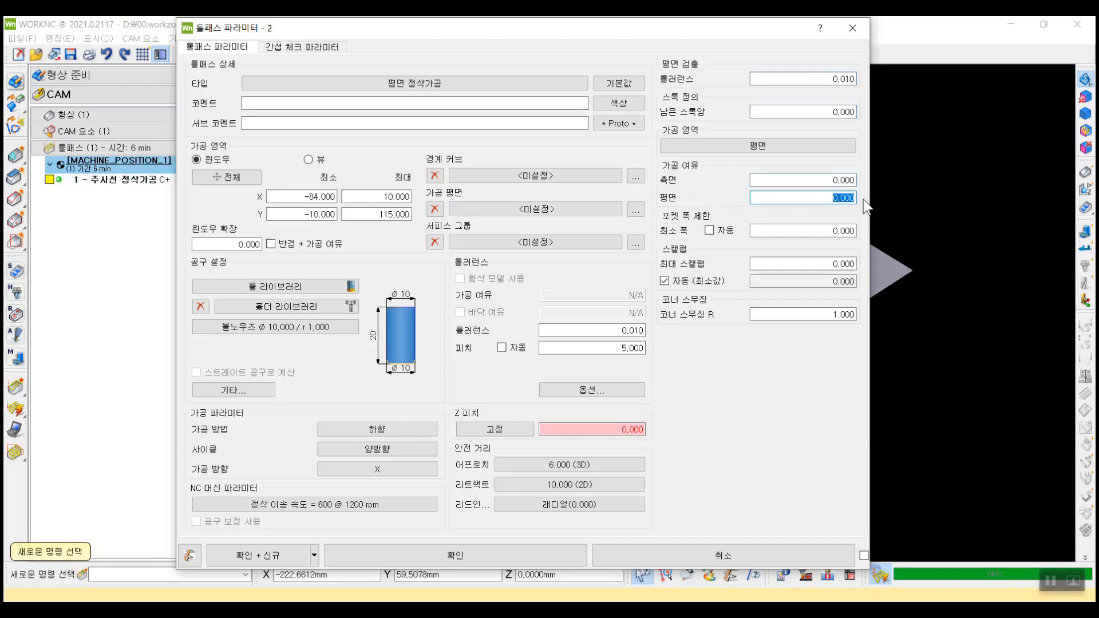
# Define the tool as a flat end mill (플랫) with 25 mm diameter, 50 mm length and 25 mm cutting length.
pyautogui.click(279, 332)
pyautogui.click(454, 153)
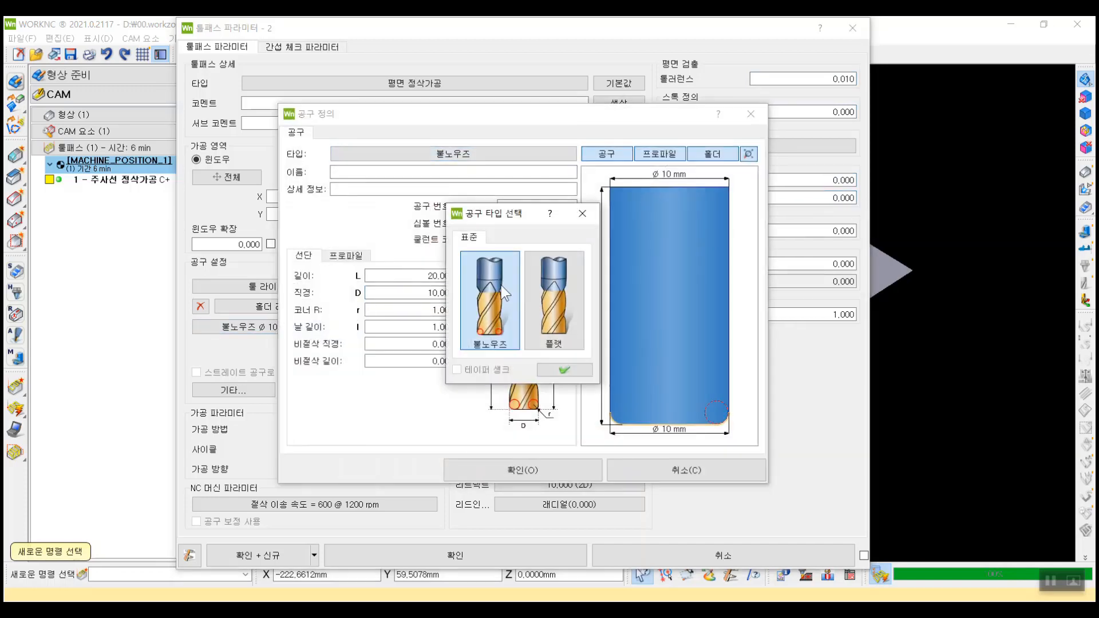
pyautogui.click(555, 298)
pyautogui.click(558, 370)
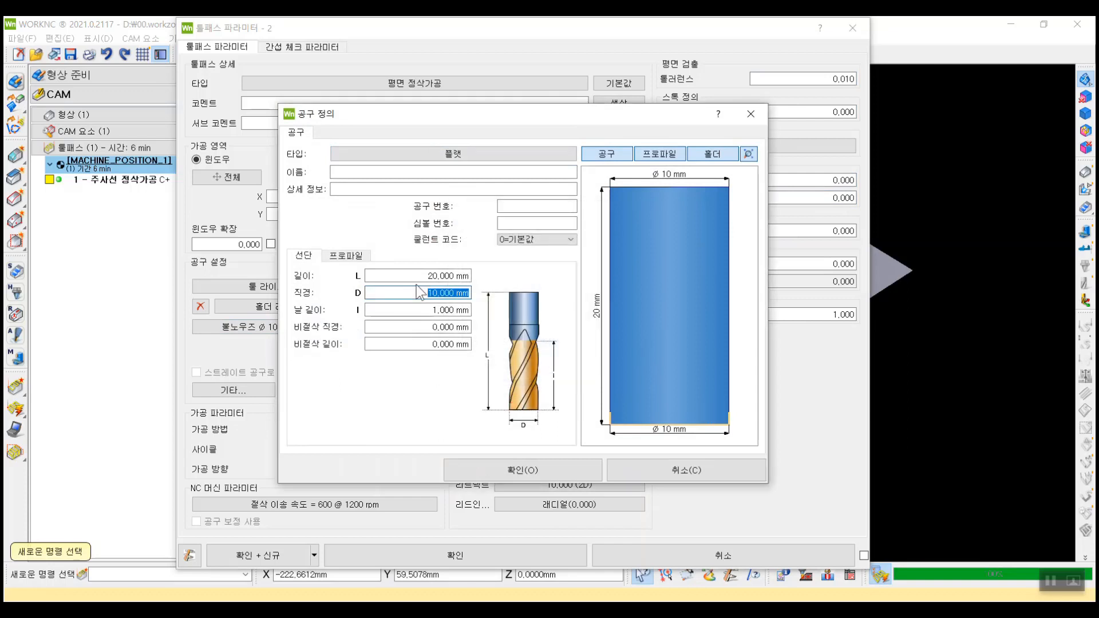
pyautogui.write('25')
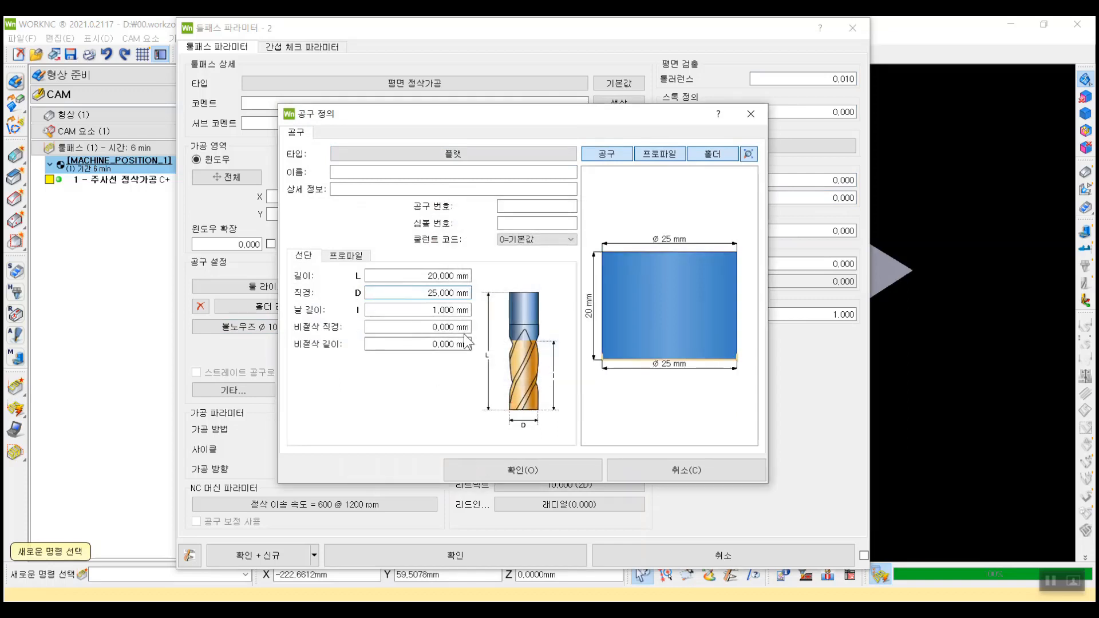
pyautogui.doubleClick(435, 275)
pyautogui.write('50')
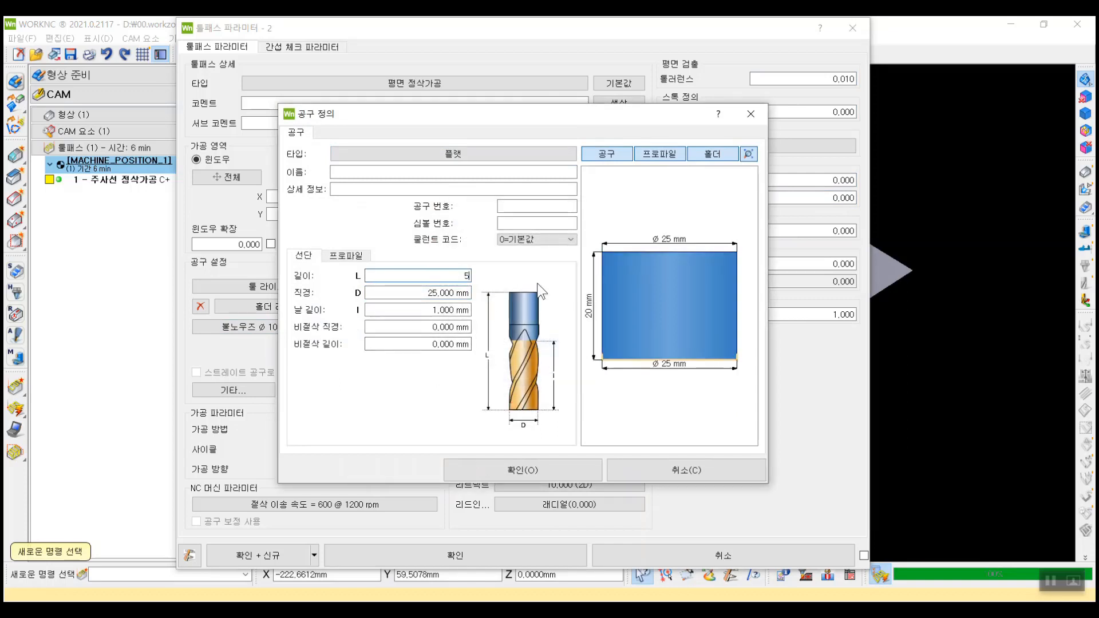
pyautogui.click(419, 309)
pyautogui.doubleClick(418, 313)
pyautogui.write('25')
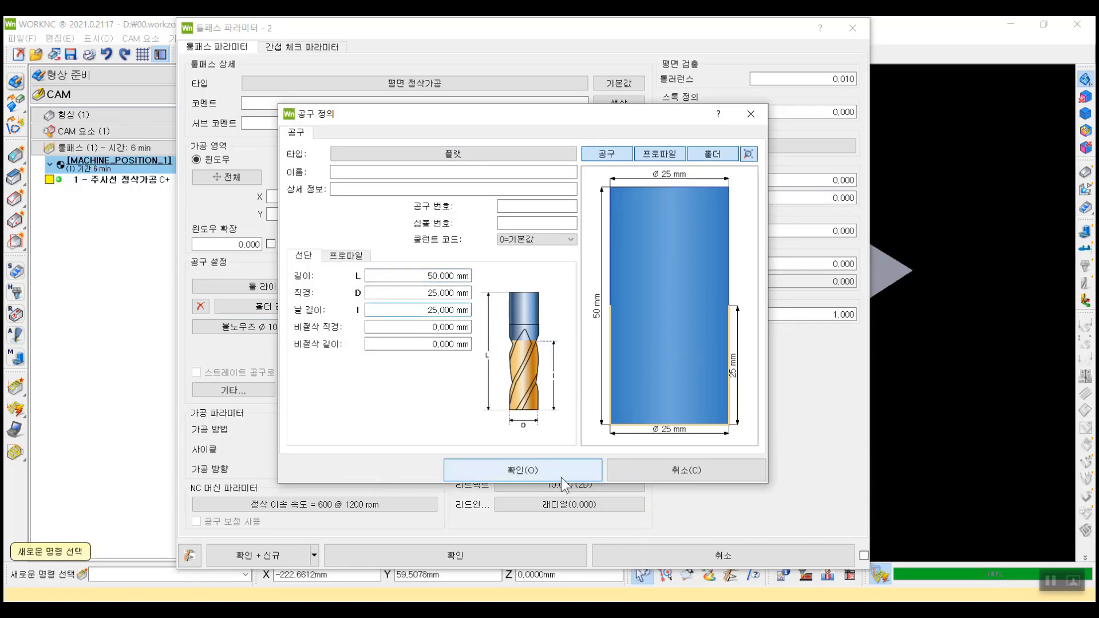
pyautogui.click(561, 476)
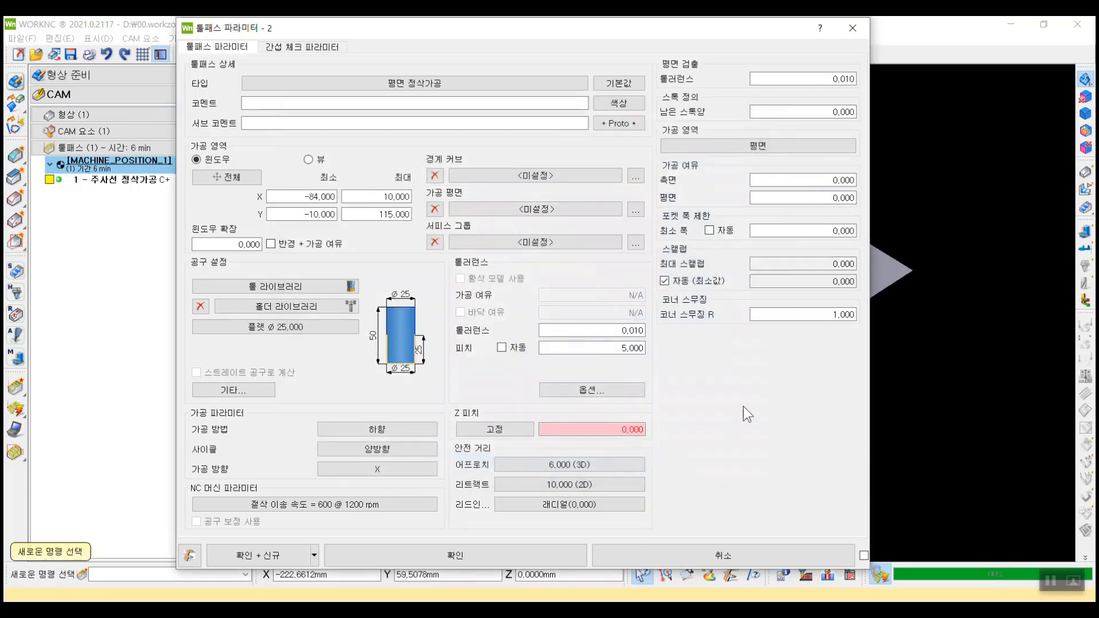
# Enable the automatic pitch and set the Z pitch to undefined (미설정).
pyautogui.click(510, 349)
pyautogui.click(503, 432)
pyautogui.click(493, 198)
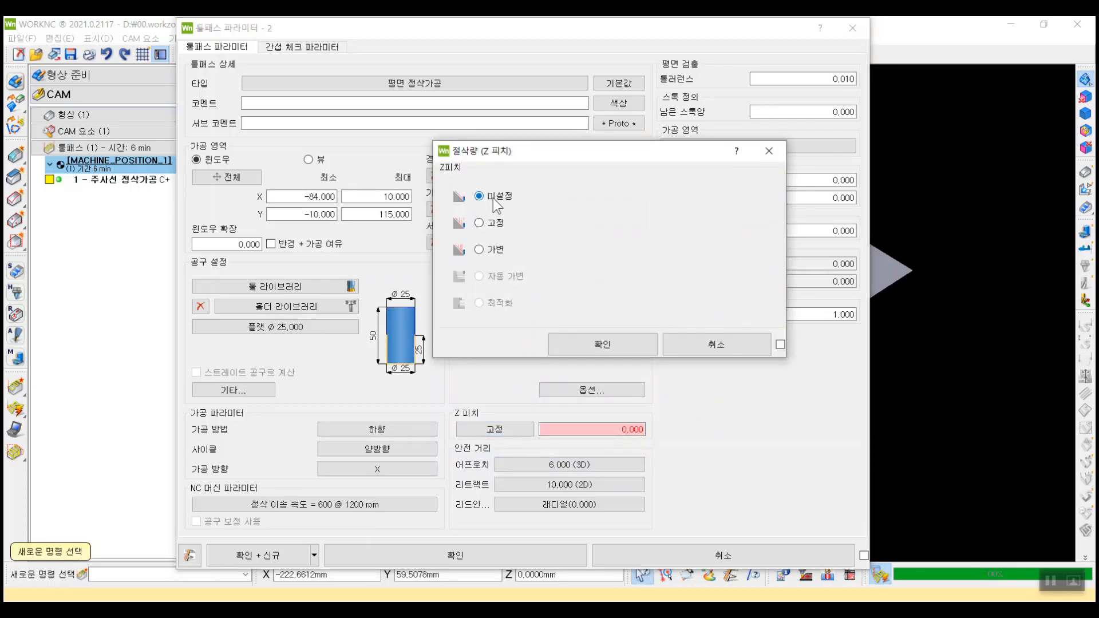
pyautogui.click(596, 349)
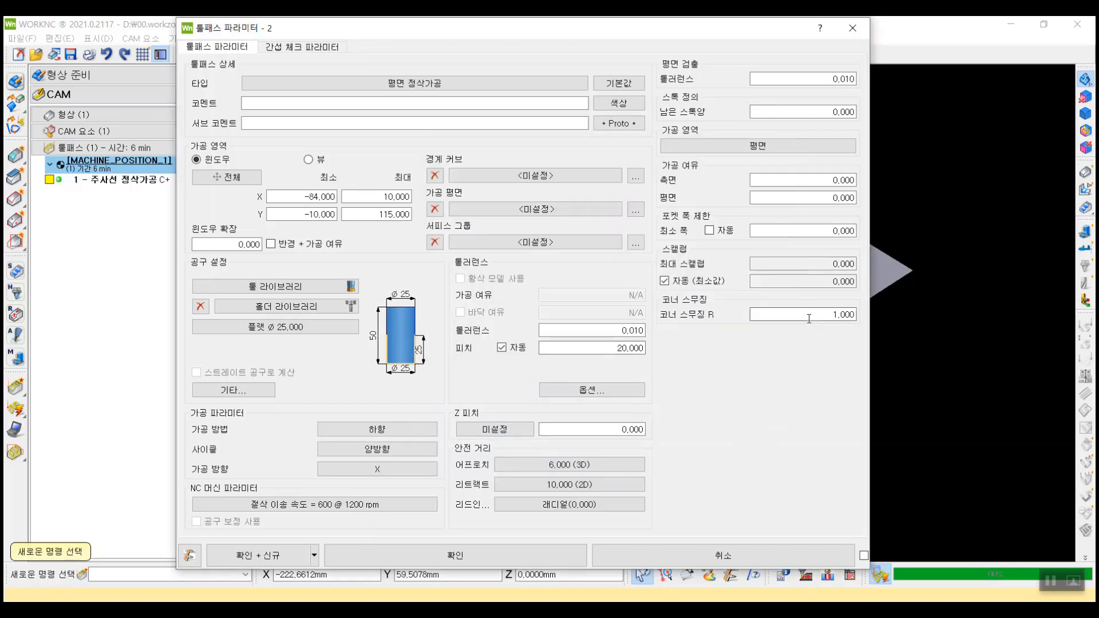
# Set the corner smoothing R to 0 and confirm the parameters to calculate the flat-surface finishing toolpath.
pyautogui.moveTo(809, 317); pyautogui.dragTo(869, 318)
pyautogui.write('0')
pyautogui.press('Return')
pyautogui.click(791, 442)
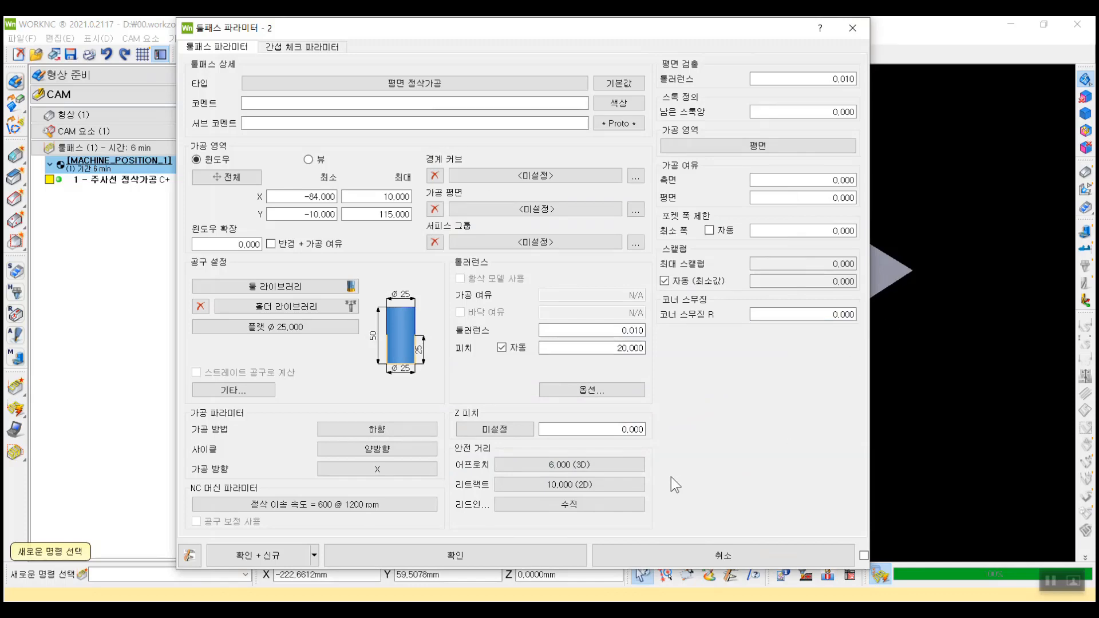
pyautogui.click(513, 552)
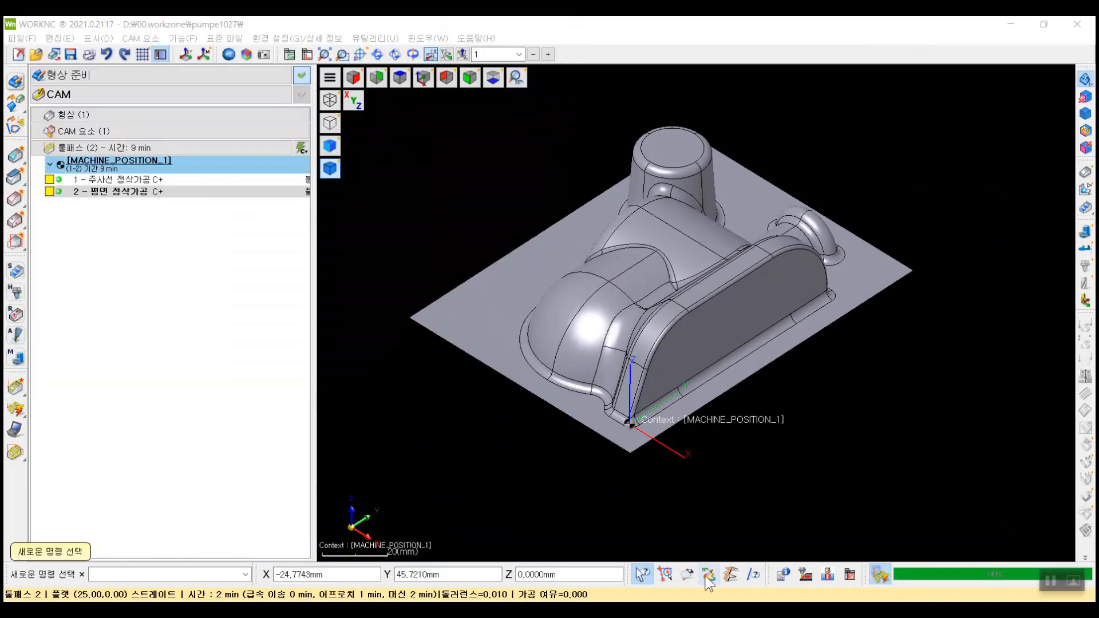
# Display toolpath 2 (평면 정삭가공) and examine its passes on the part's flat faces.
pyautogui.click(122, 193)
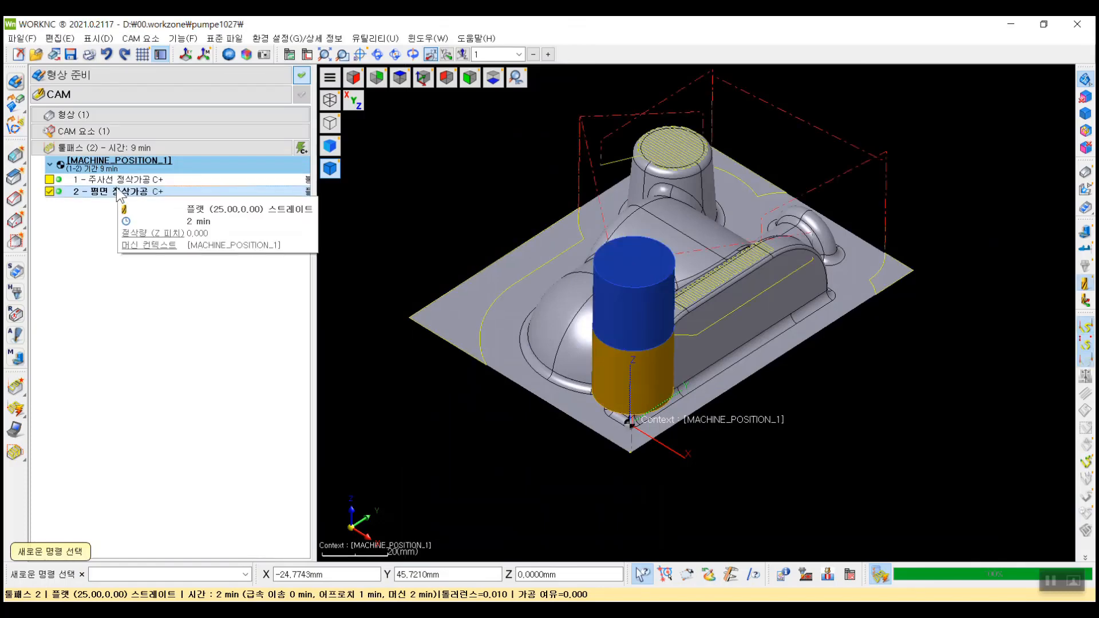
pyautogui.scroll(5, 672, 239)
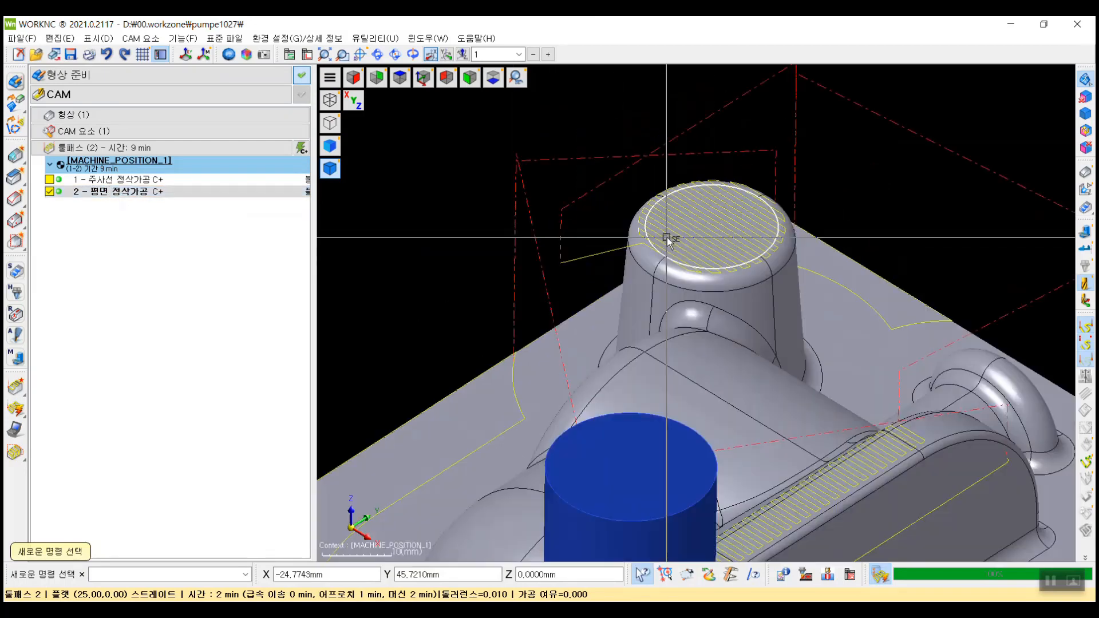
pyautogui.scroll(-5, 672, 239)
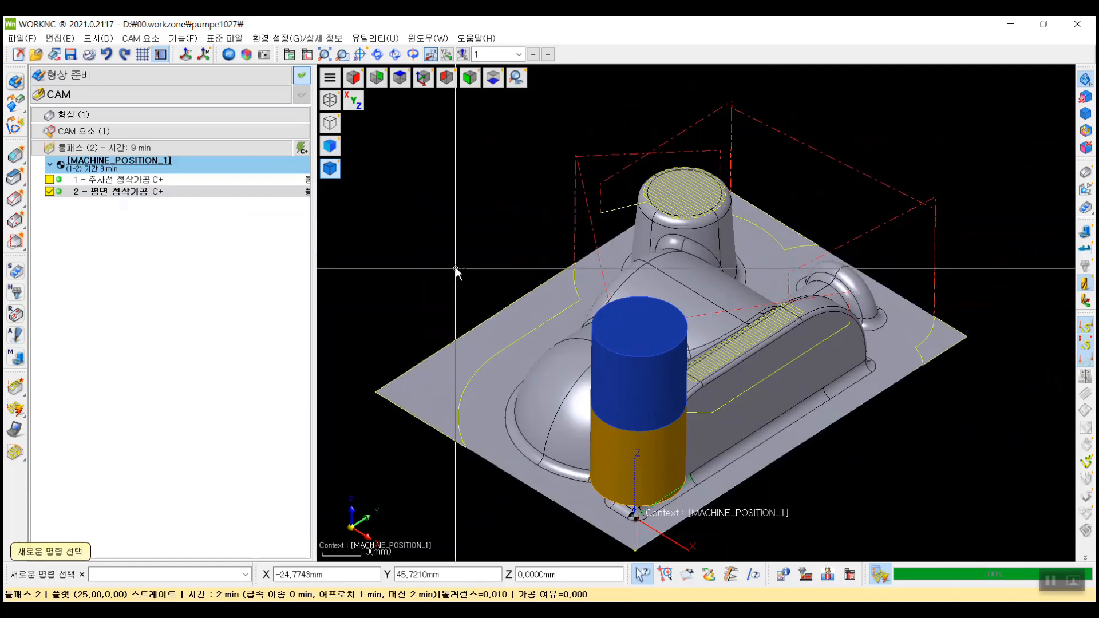
# Hide toolpath 2 and create a new toolpath of the type 3D 복합면 정삭가공.
pyautogui.click(49, 191)
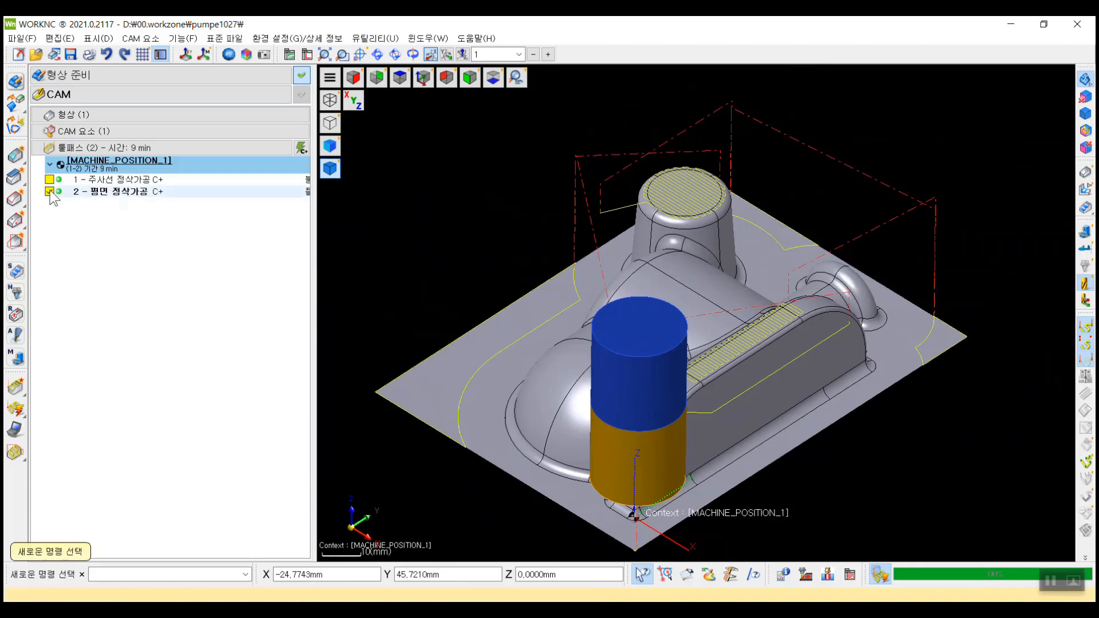
pyautogui.rightClick(140, 314)
pyautogui.click(167, 323)
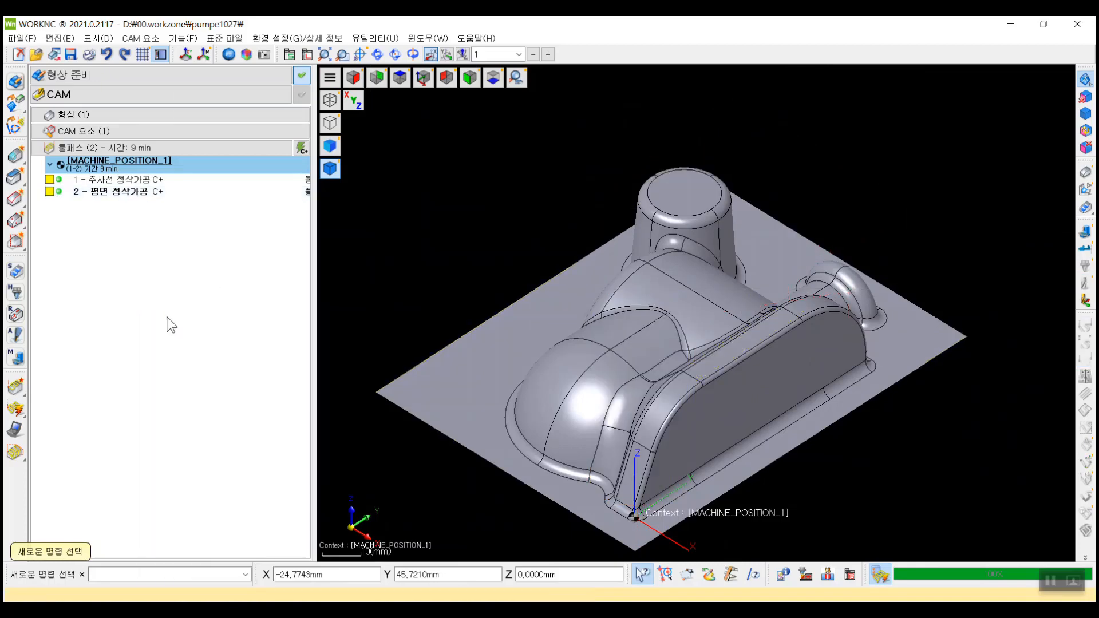
pyautogui.click(388, 82)
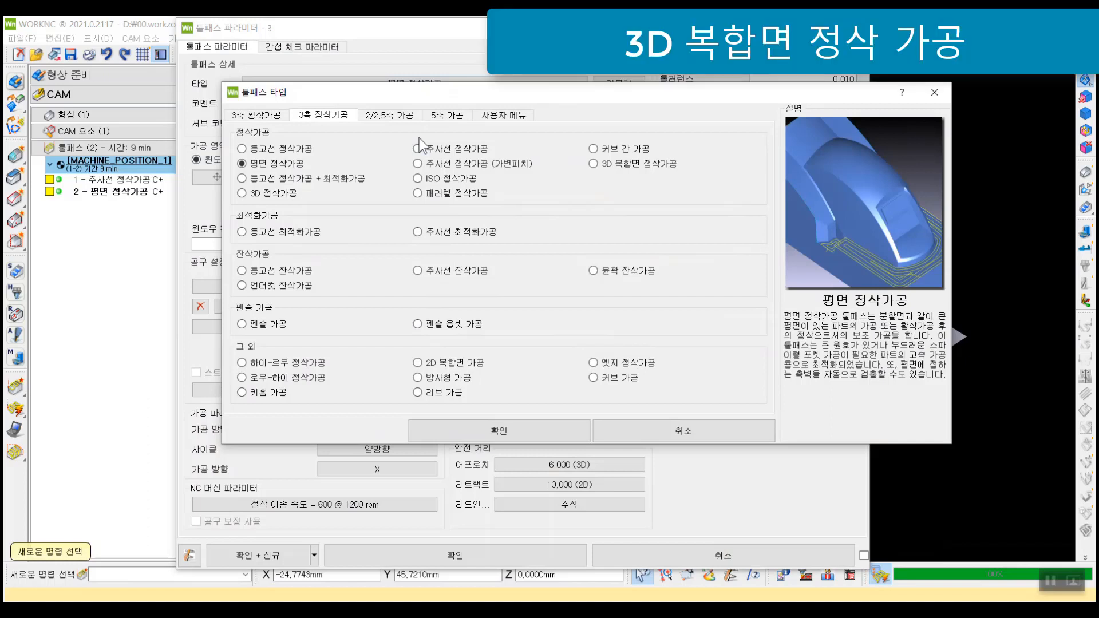
pyautogui.click(667, 165)
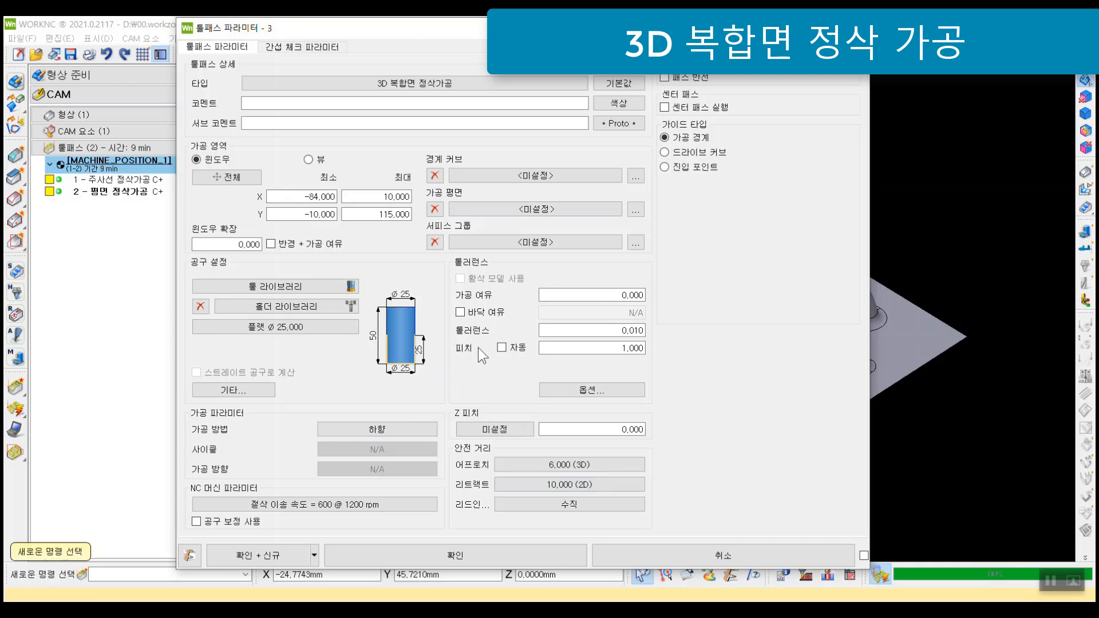
# Define the tool as a ball end mill (볼) with 10 mm diameter.
pyautogui.click(301, 328)
pyautogui.click(481, 155)
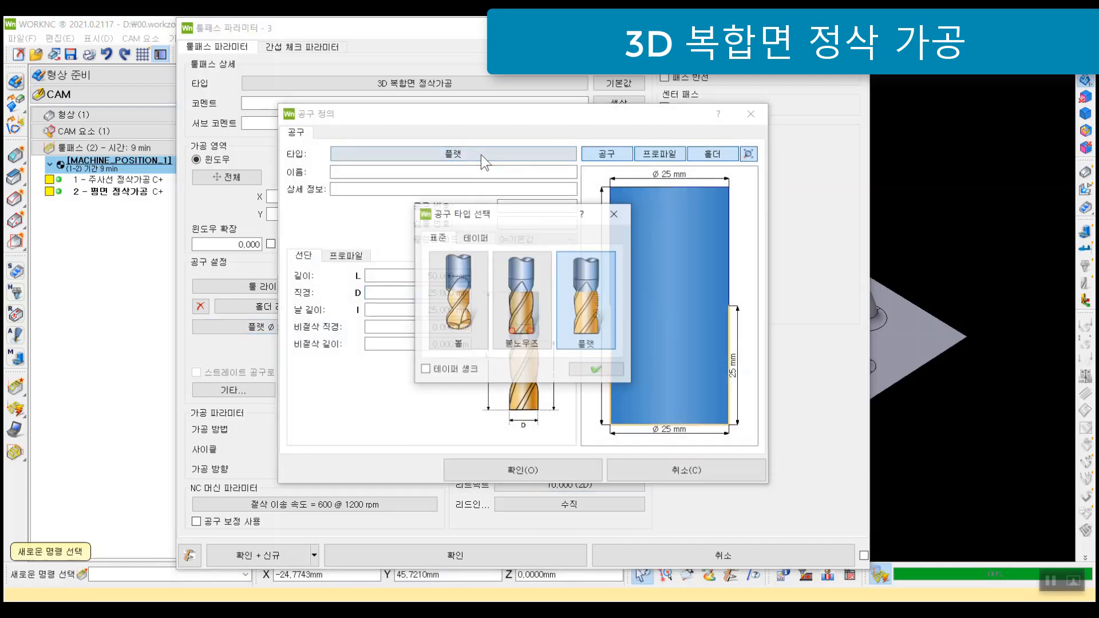
pyautogui.click(472, 289)
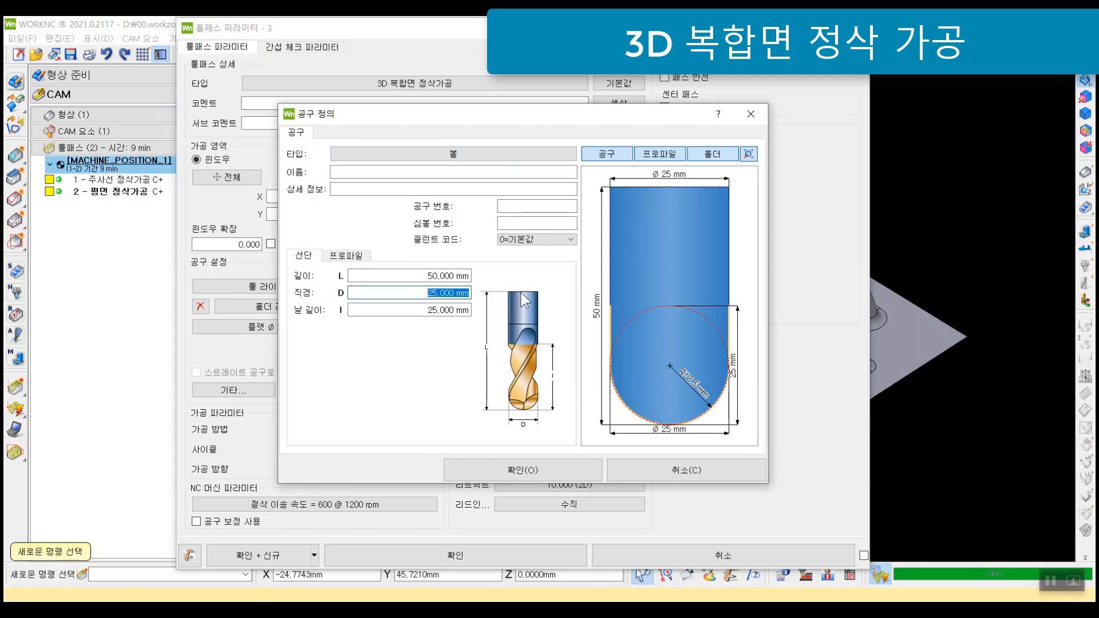
pyautogui.write('10')
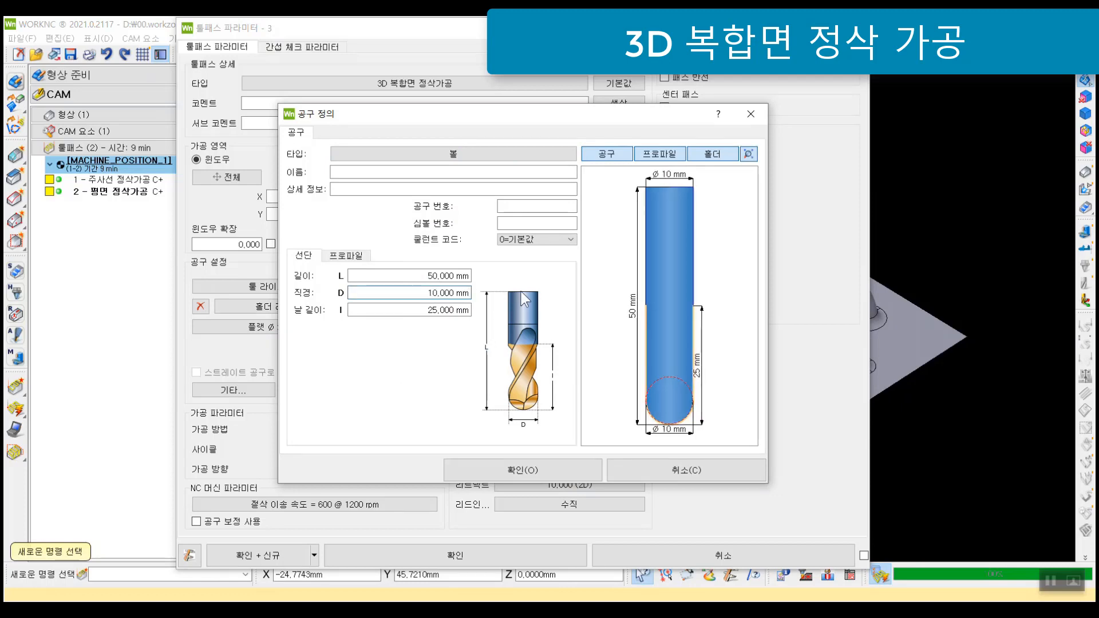
pyautogui.click(525, 475)
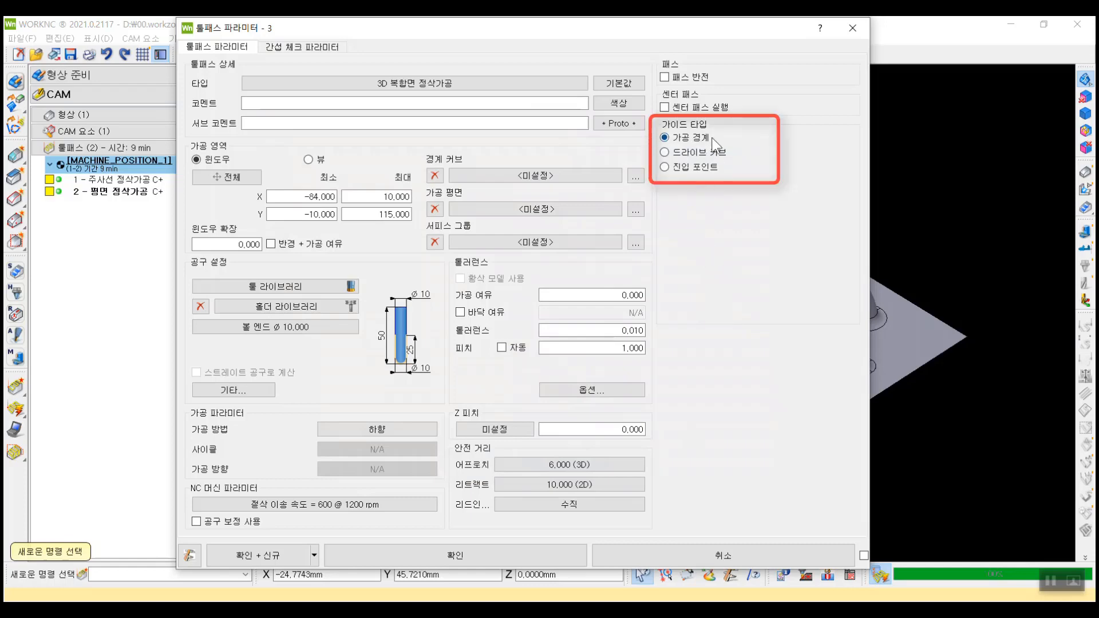
# Try the guide types 드라이브 커브 and 진입 포인트, and return the guide type to 가공 경계.
pyautogui.moveTo(726, 36); pyautogui.dragTo(433, 106)
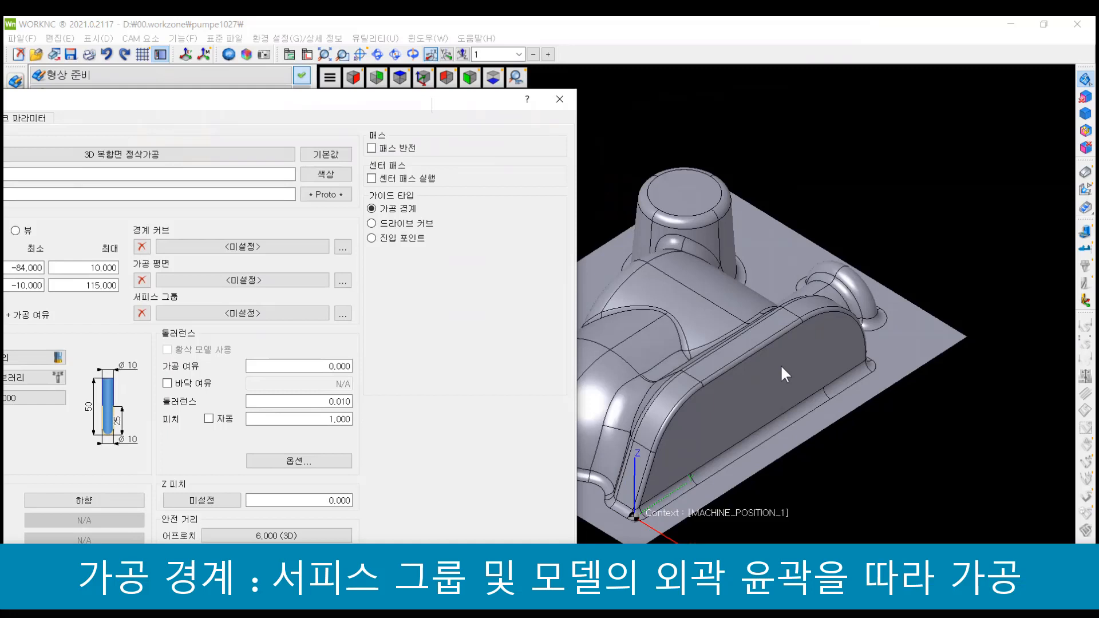
pyautogui.click(430, 226)
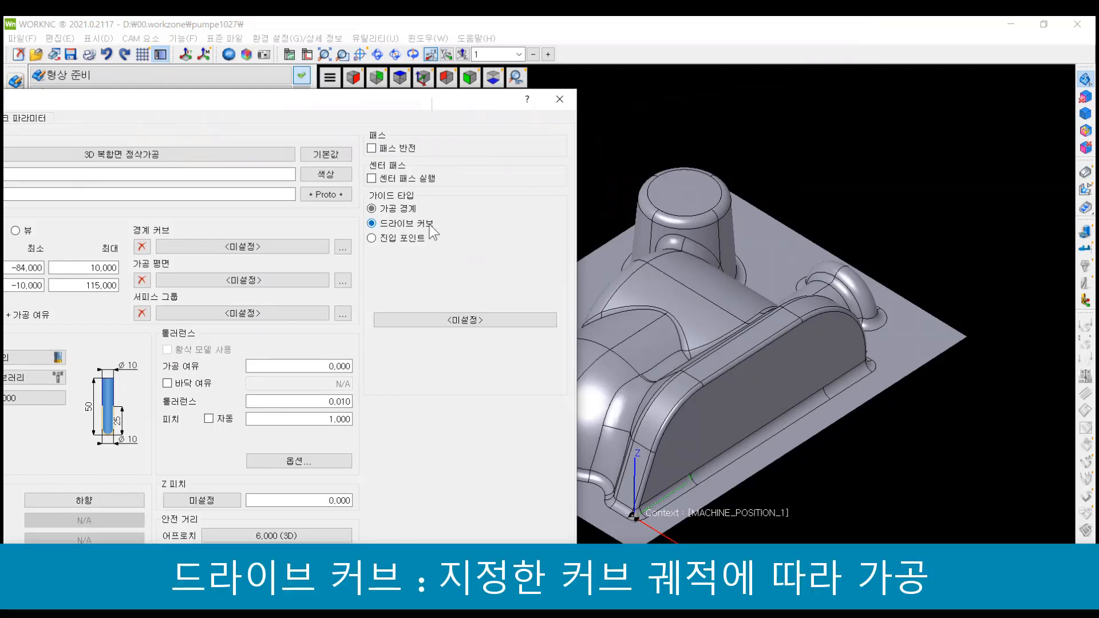
pyautogui.click(490, 320)
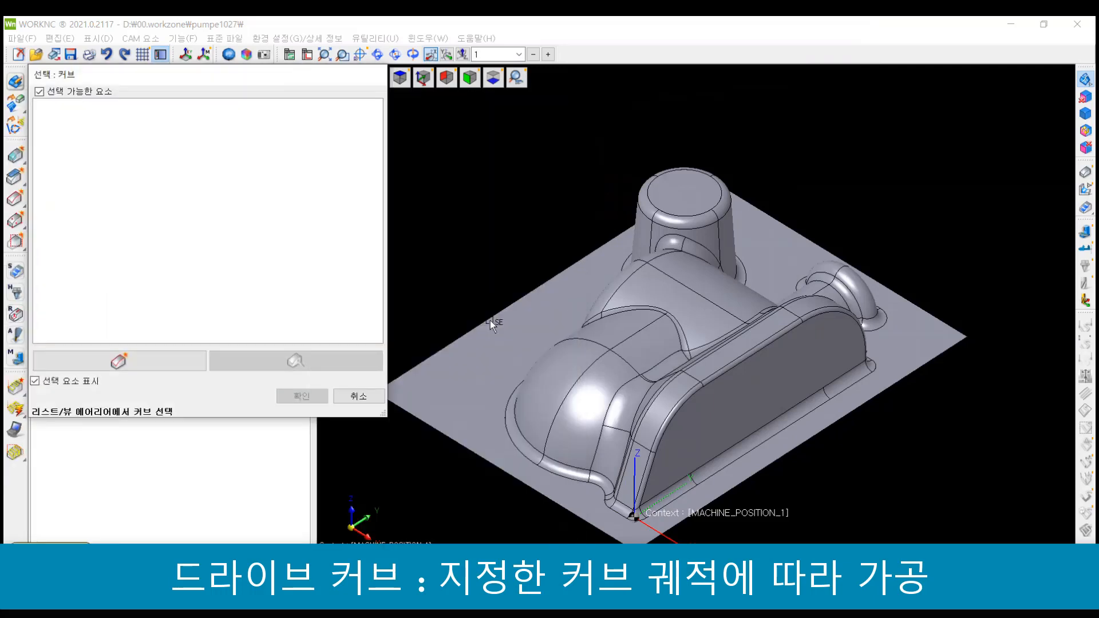
pyautogui.click(366, 398)
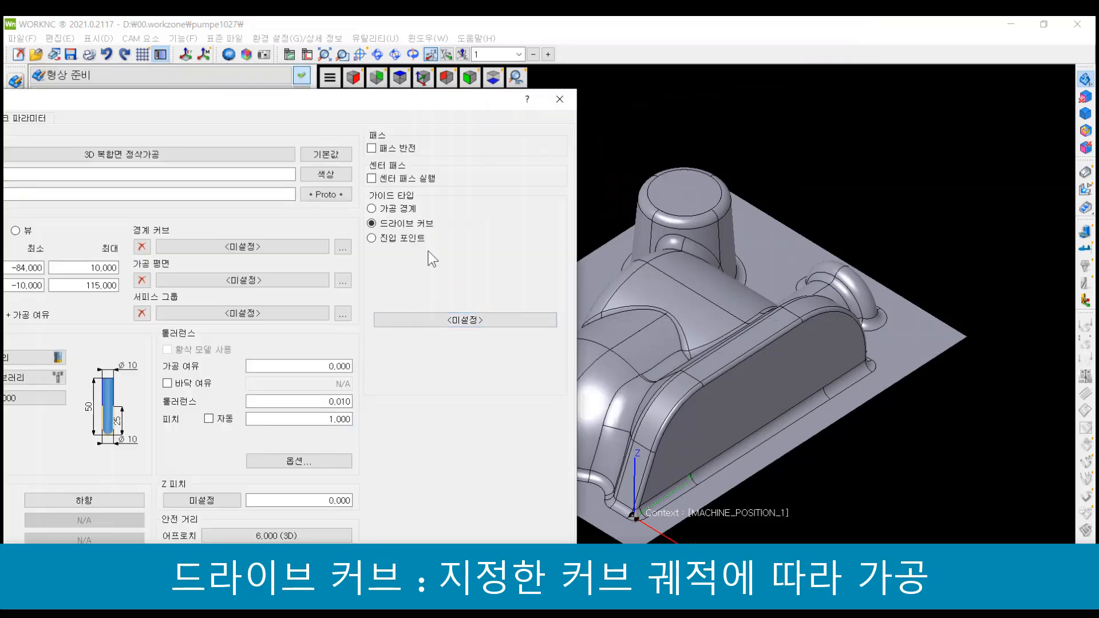
pyautogui.click(415, 242)
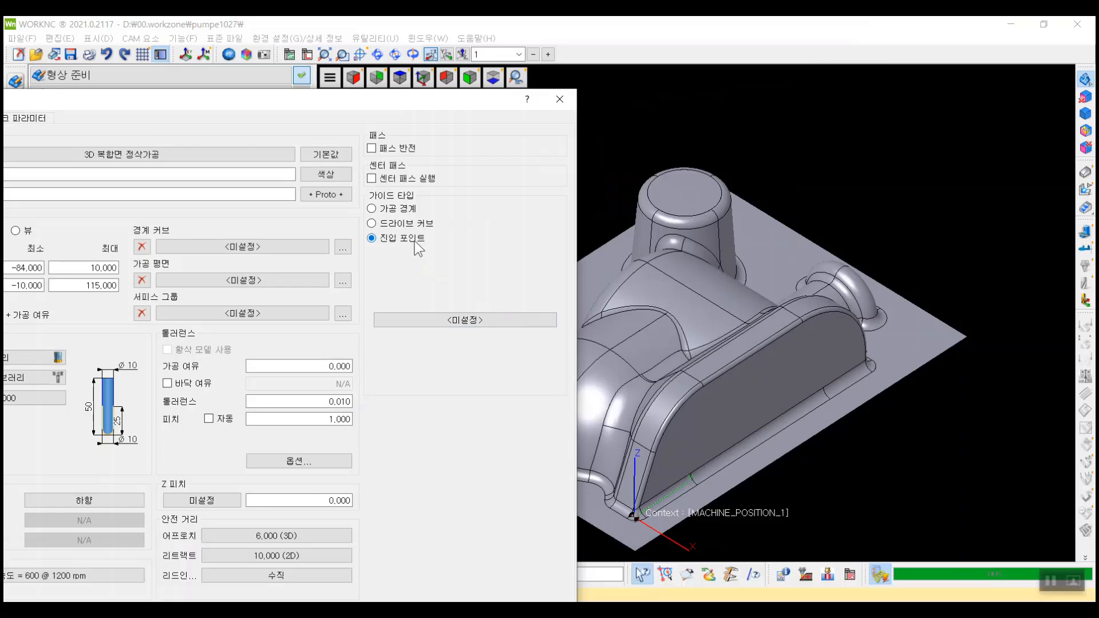
pyautogui.click(402, 212)
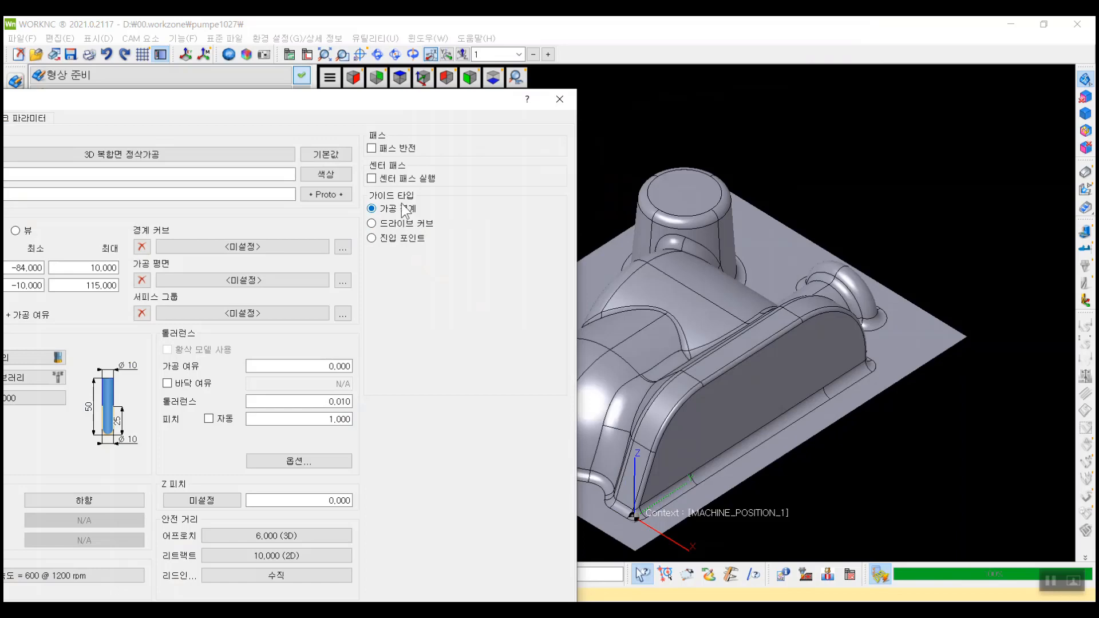
pyautogui.moveTo(441, 102); pyautogui.dragTo(633, 47)
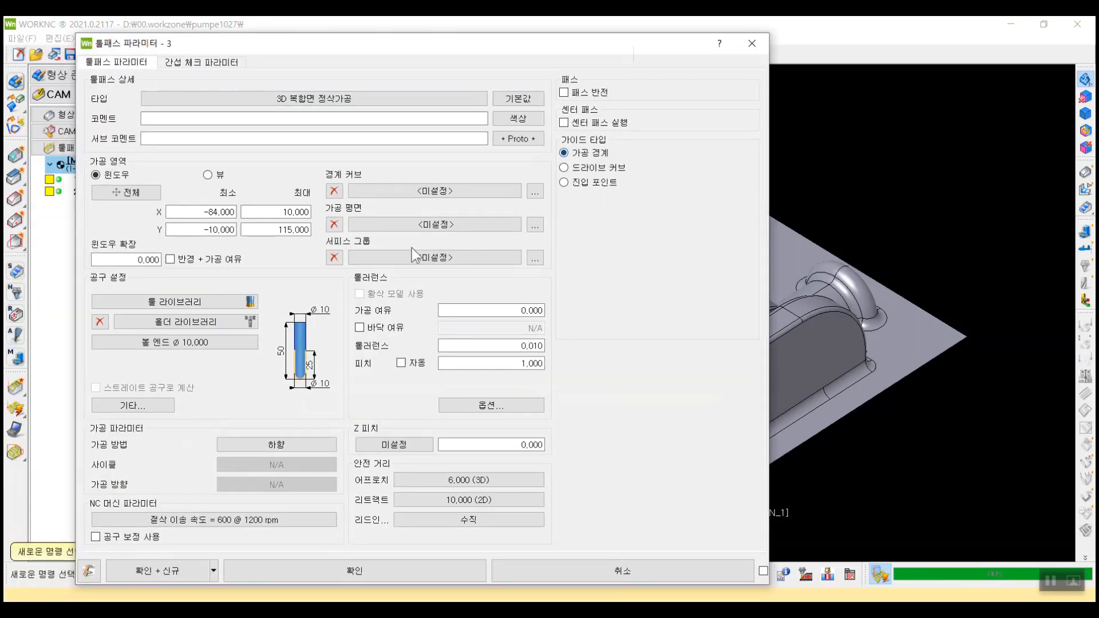
# Create a new surface list containing all pump body surfaces, leaving out the flat base surface.
pyautogui.click(462, 259)
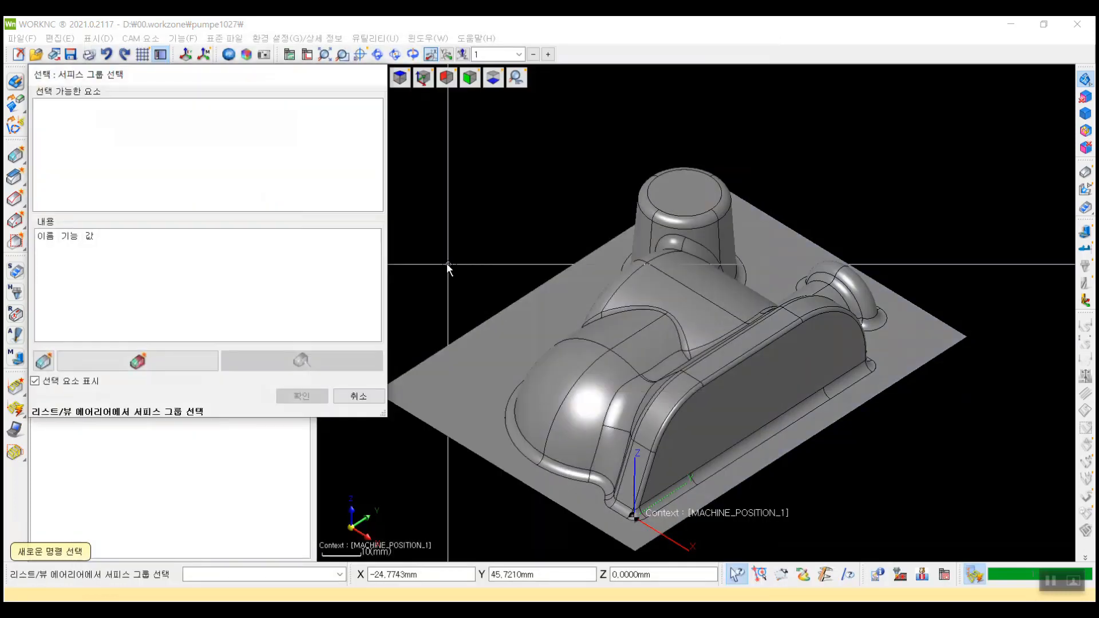
pyautogui.click(40, 365)
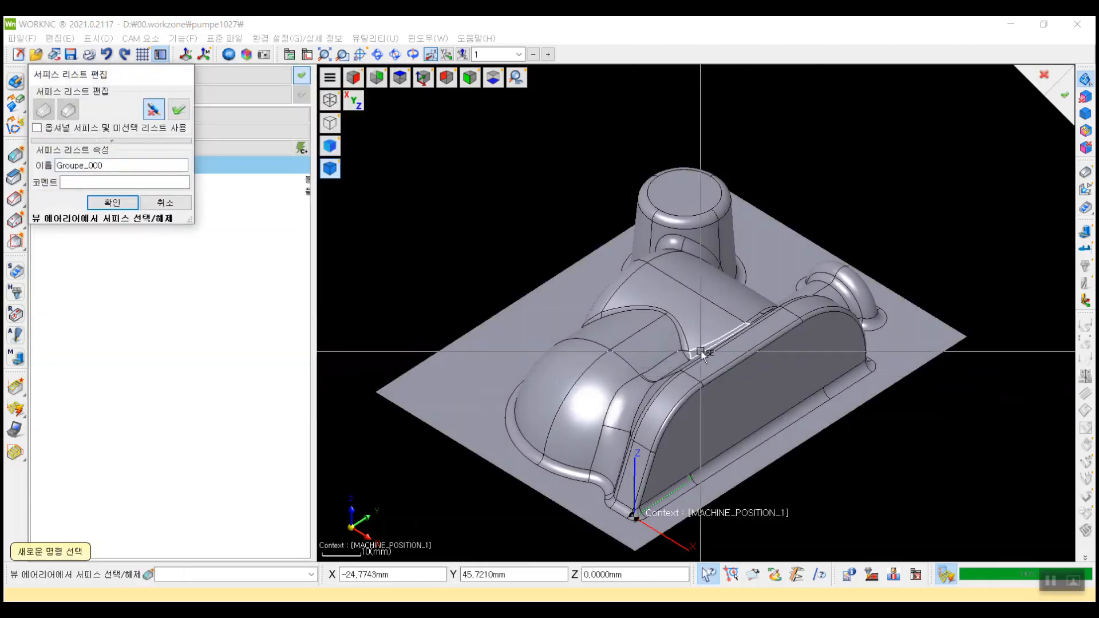
pyautogui.scroll(-5, 689, 313)
pyautogui.moveTo(469, 159); pyautogui.dragTo(901, 487)
pyautogui.scroll(4, 749, 314)
pyautogui.moveTo(748, 314); pyautogui.dragTo(893, 361, button='middle')
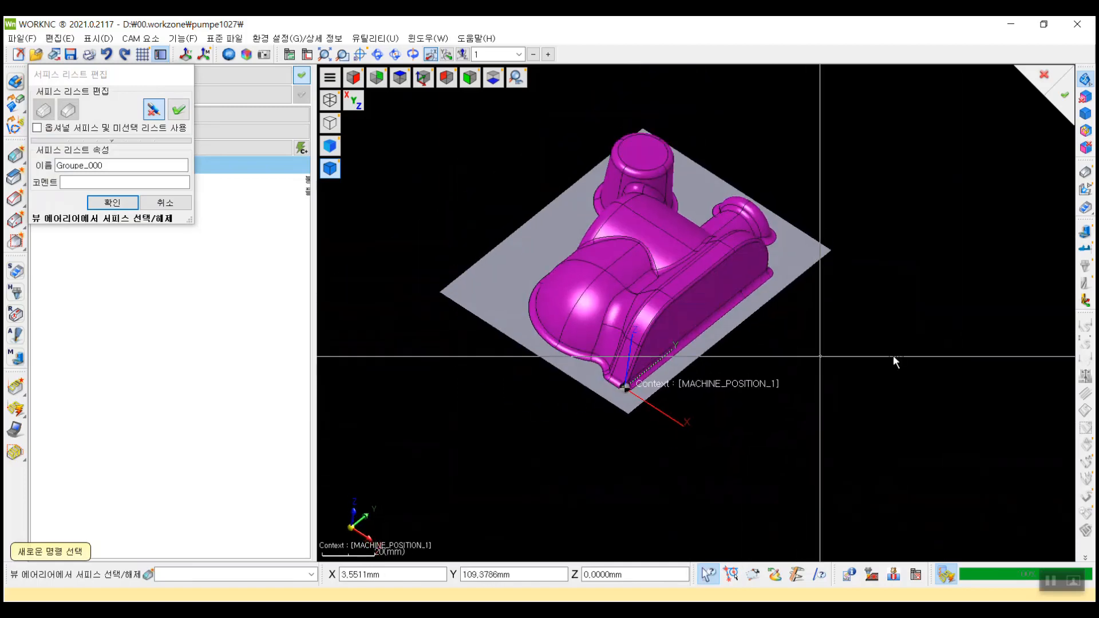
pyautogui.rightClick(908, 337)
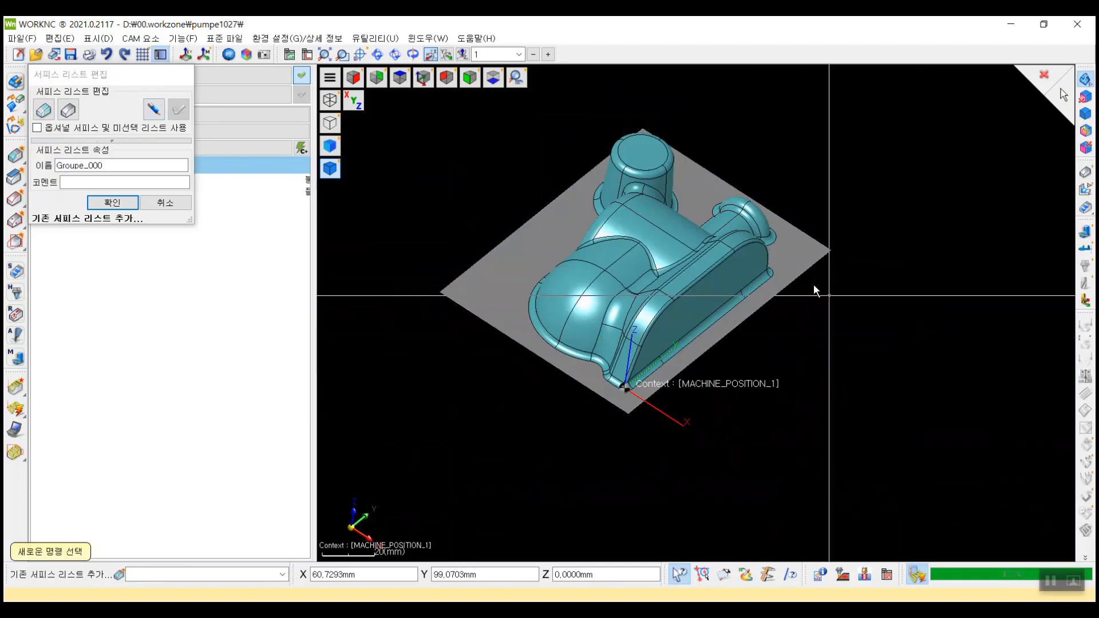
# Assign the surface list Groupe_000 as the surface group and confirm the parameters to calculate the toolpath.
pyautogui.moveTo(706, 312); pyautogui.dragTo(608, 305, button='middle')
pyautogui.scroll(3, 737, 307)
pyautogui.doubleClick(129, 165)
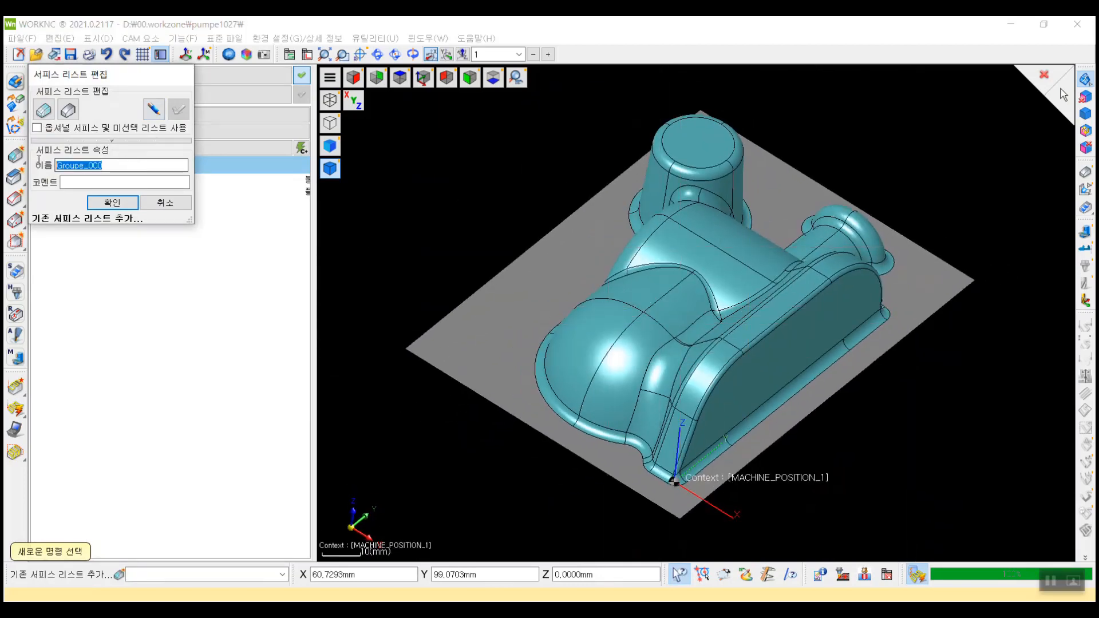
pyautogui.click(114, 203)
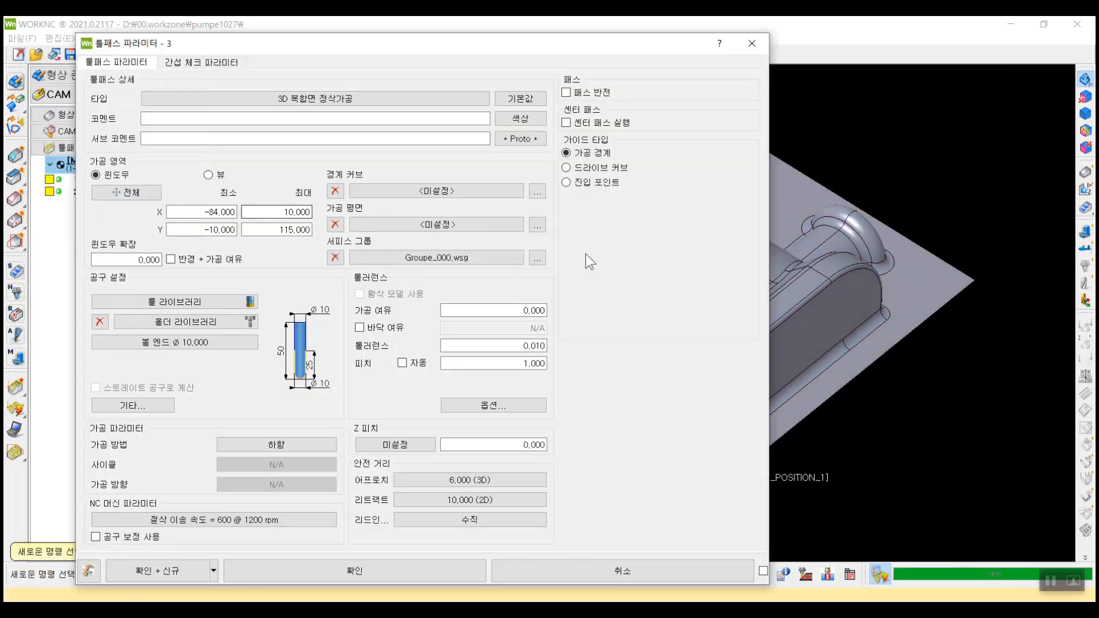
pyautogui.click(304, 572)
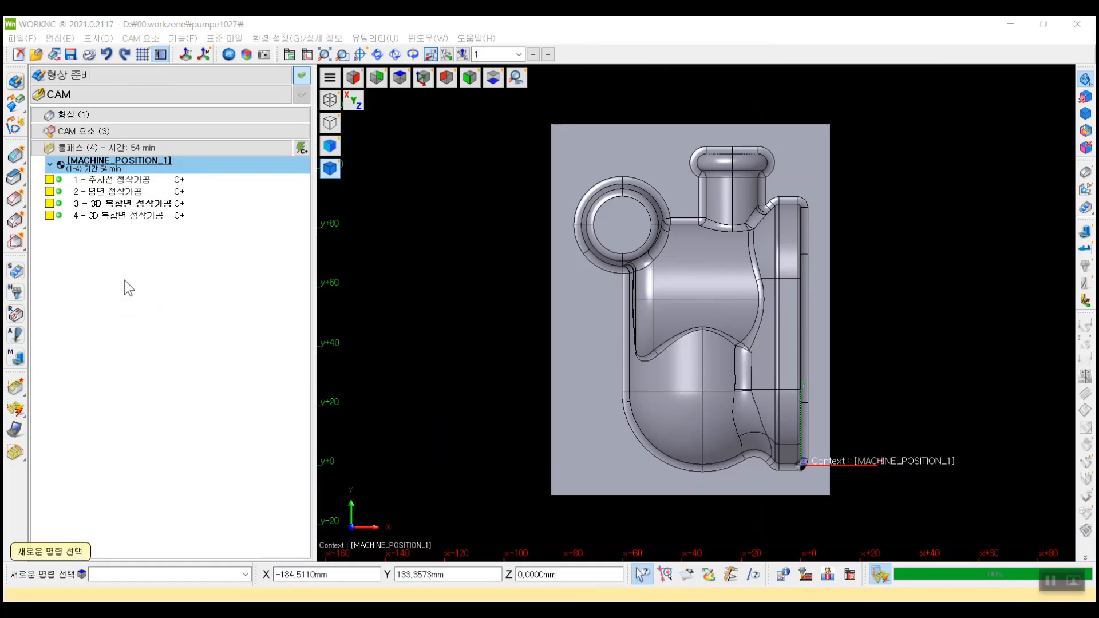
# Display toolpath 3 (3D 복합면 정삭가공) and examine its passes along the part's outline and in the middle of the body.
pyautogui.click(132, 205)
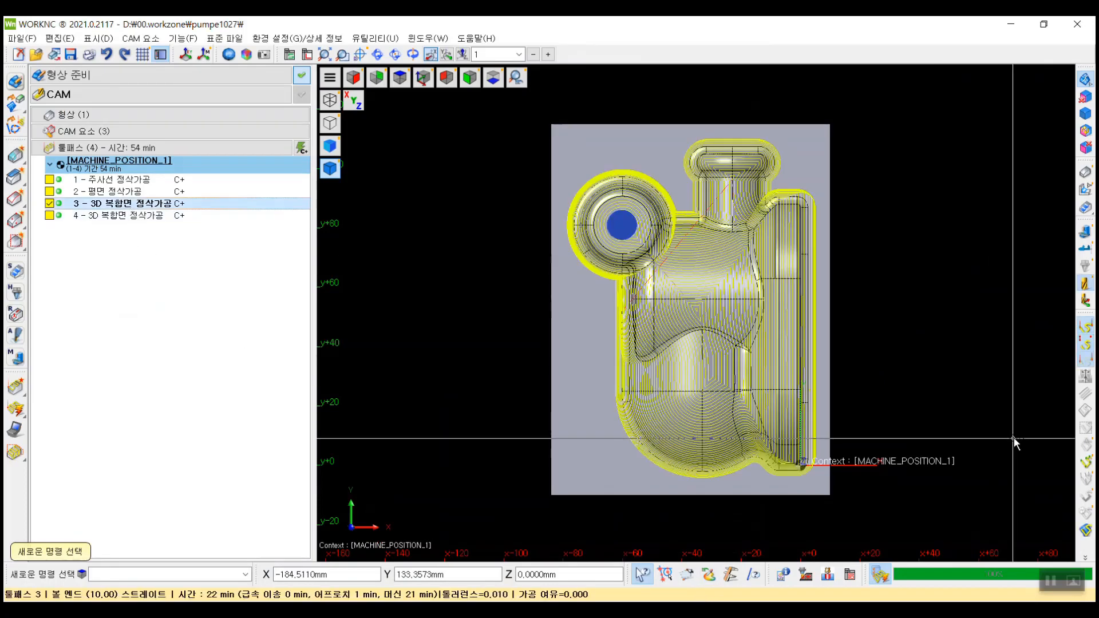
pyautogui.moveTo(923, 374); pyautogui.dragTo(893, 383, button='middle')
pyautogui.scroll(1, 892, 393)
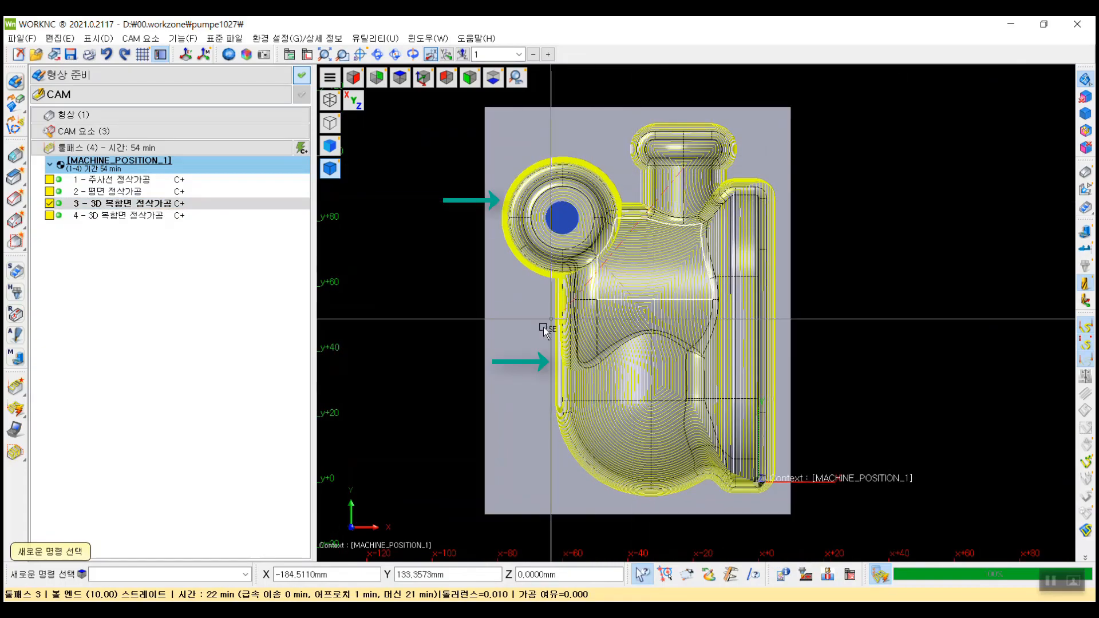
pyautogui.moveTo(682, 362); pyautogui.dragTo(660, 321, button='middle')
pyautogui.scroll(6, 661, 323)
pyautogui.moveTo(692, 427); pyautogui.dragTo(654, 368, button='middle')
pyautogui.scroll(-5, 670, 343)
pyautogui.scroll(7, 694, 314)
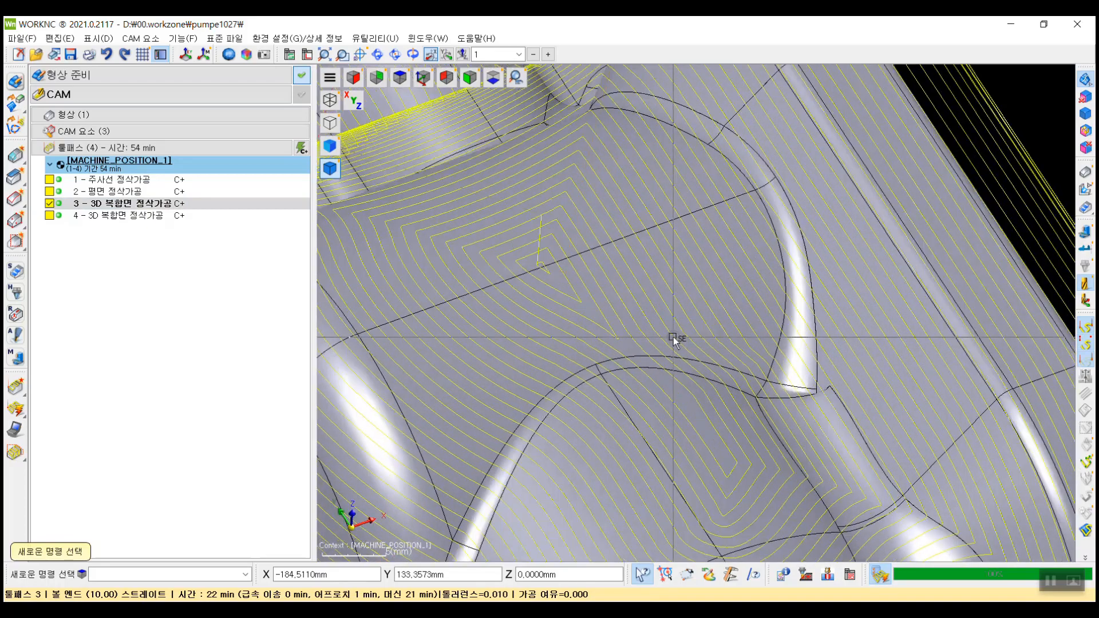
# Hide toolpath 3 and check the center path option (센터 패스 실행) in toolpath 4's parameters.
pyautogui.click(49, 203)
pyautogui.doubleClick(105, 217)
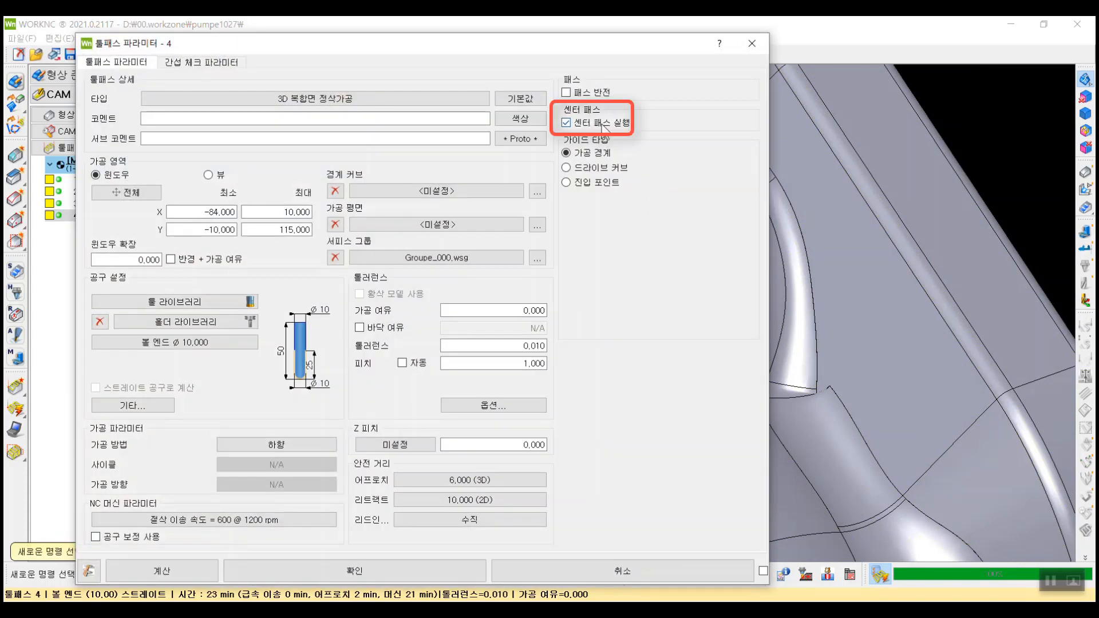
pyautogui.click(751, 44)
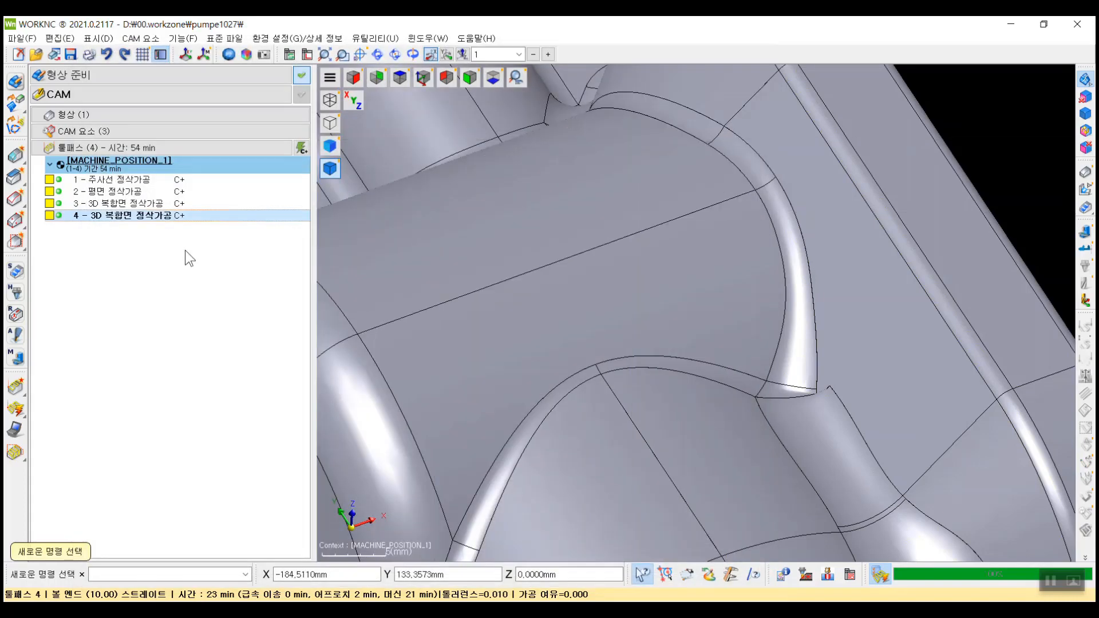
# Display toolpath 3 and toolpath 4 in turn to compare the passes without and with the center path.
pyautogui.click(155, 207)
pyautogui.moveTo(667, 304); pyautogui.dragTo(608, 257, button='middle')
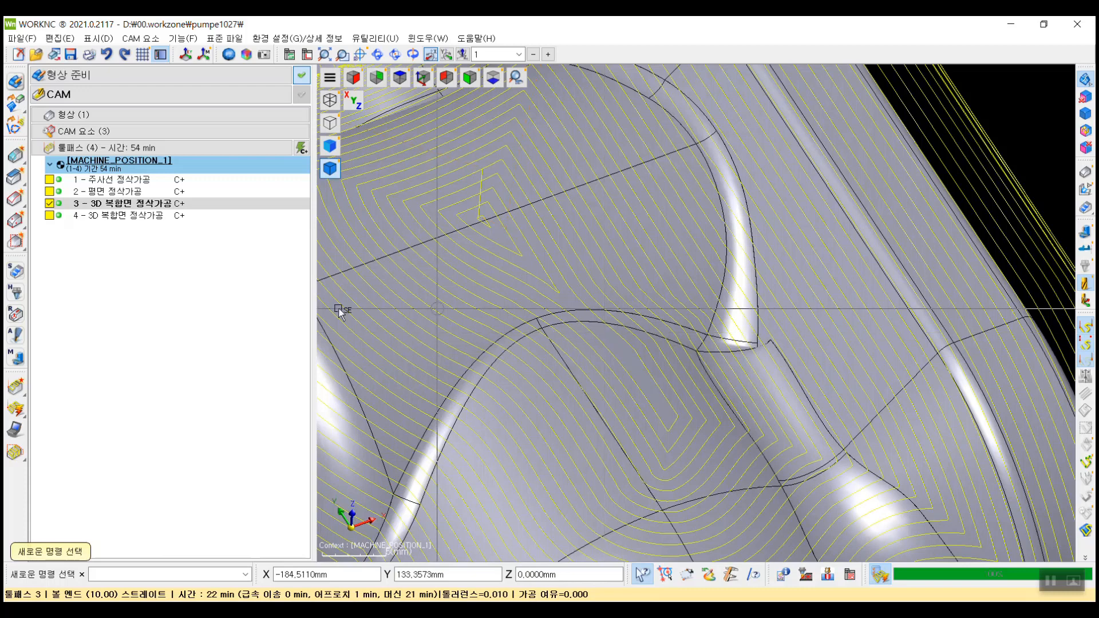
pyautogui.click(137, 218)
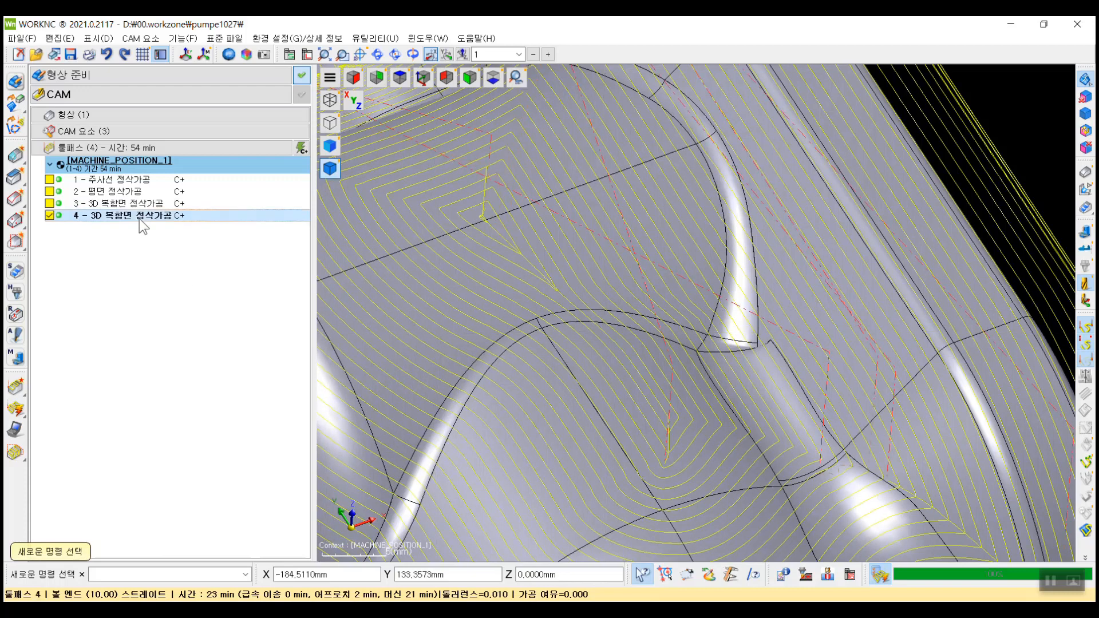
pyautogui.moveTo(517, 309); pyautogui.dragTo(506, 290, button='middle')
pyautogui.scroll(3, 506, 291)
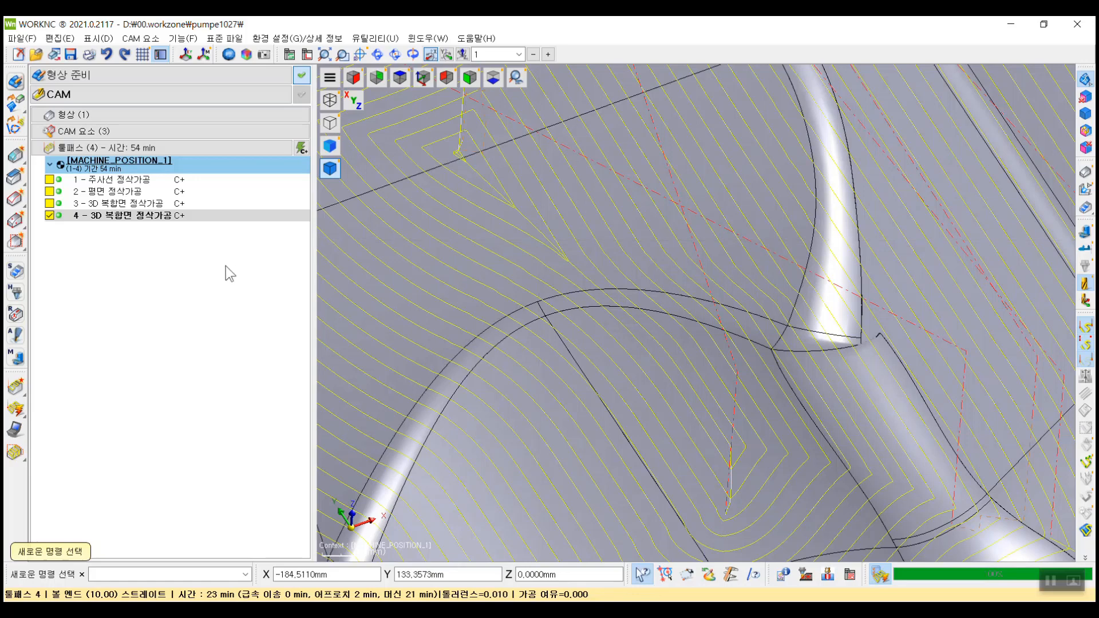
# Start a new toolpath, try the type ISO 정삭가공, and change it to 윤곽 잔삭가공.
pyautogui.rightClick(210, 266)
pyautogui.click(243, 271)
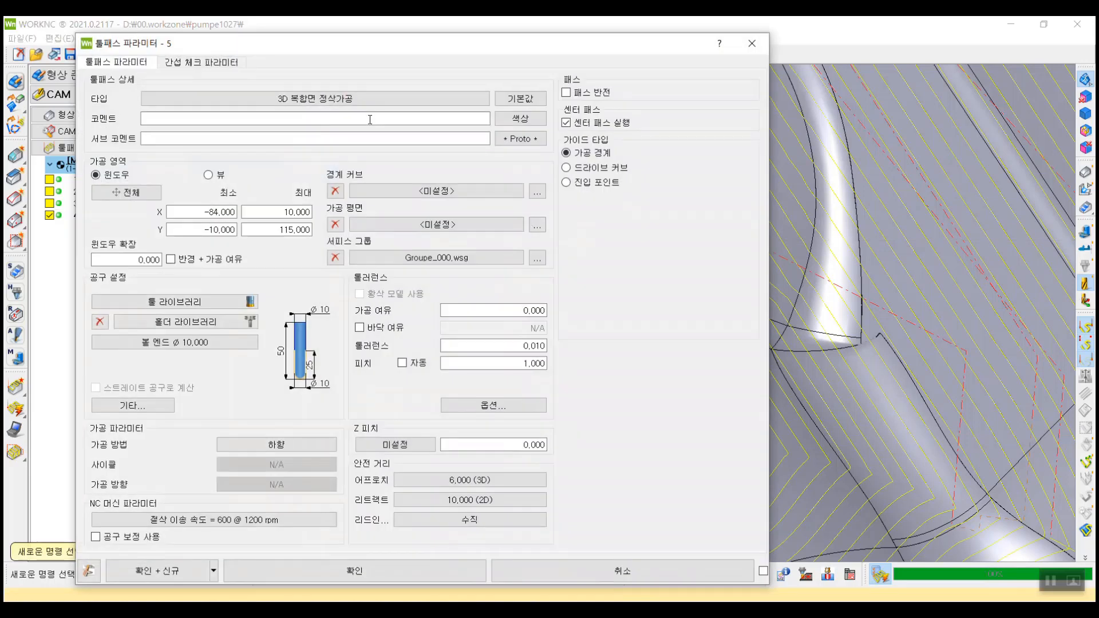
pyautogui.click(368, 98)
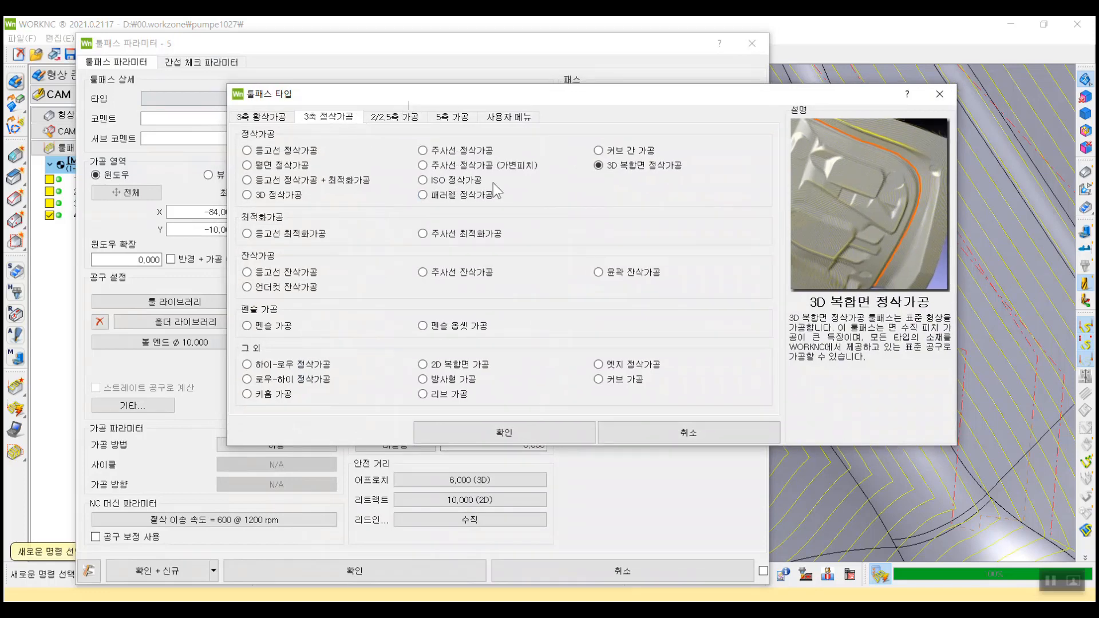
pyautogui.doubleClick(463, 181)
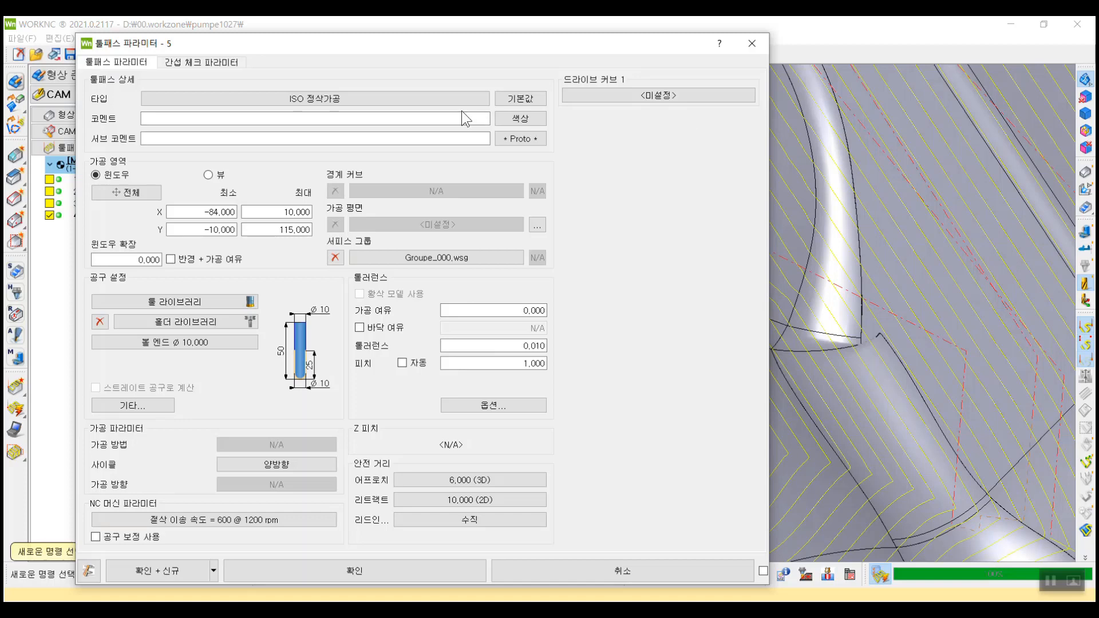
pyautogui.click(448, 102)
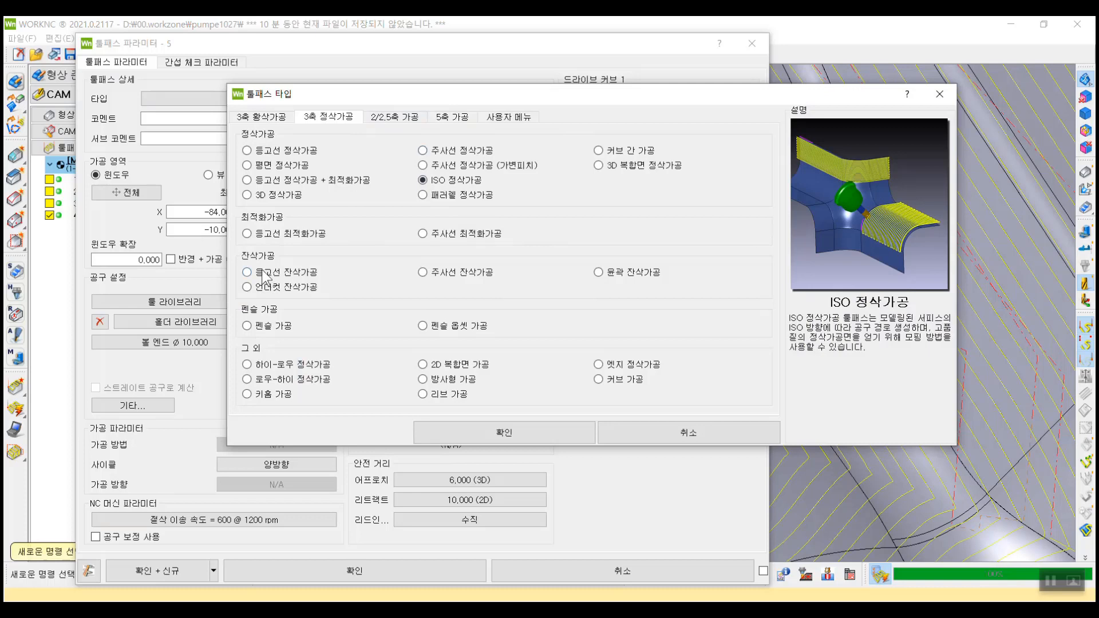
pyautogui.click(627, 273)
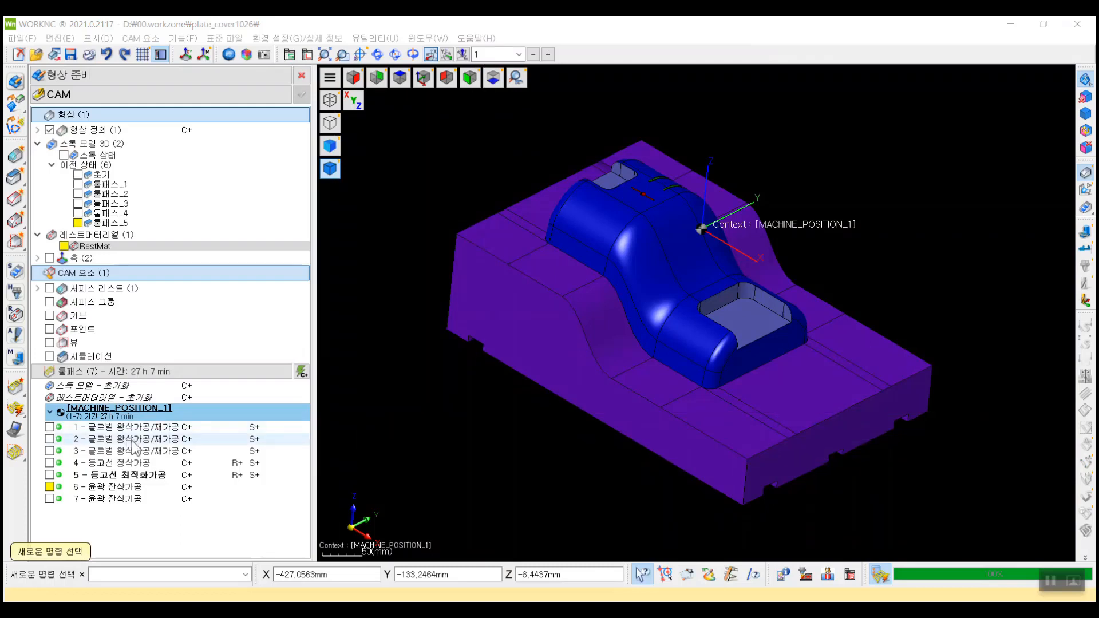
# Display toolpath 3, toolpath 4 (등고선 정삭가공) and toolpath 5 (등고선 최적화가공) to examine their passes, and hide them.
pyautogui.click(49, 451)
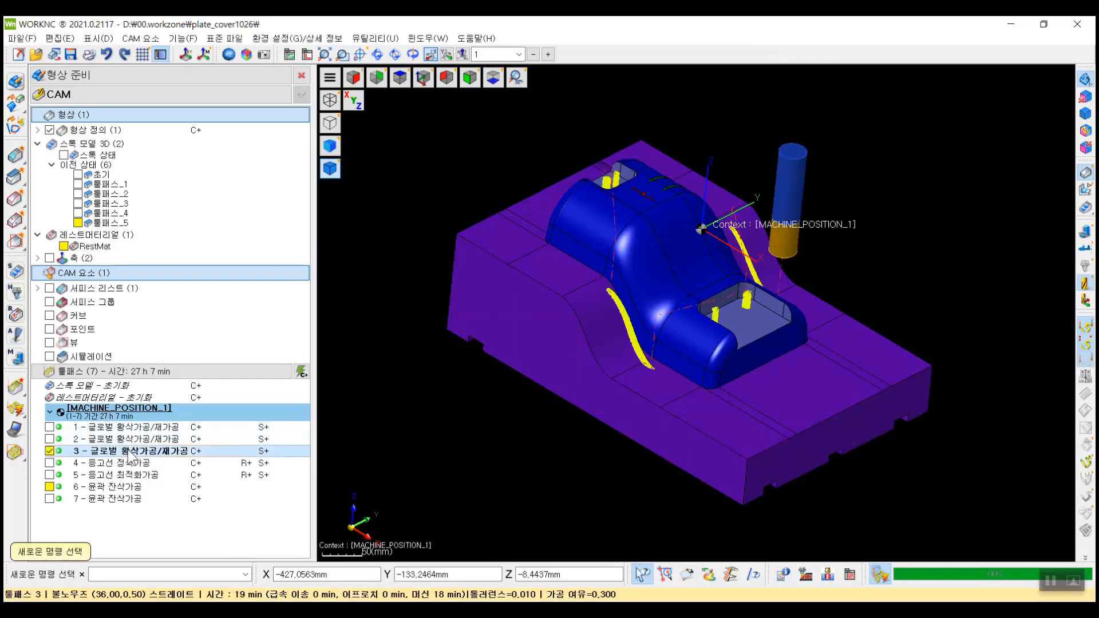
pyautogui.click(49, 463)
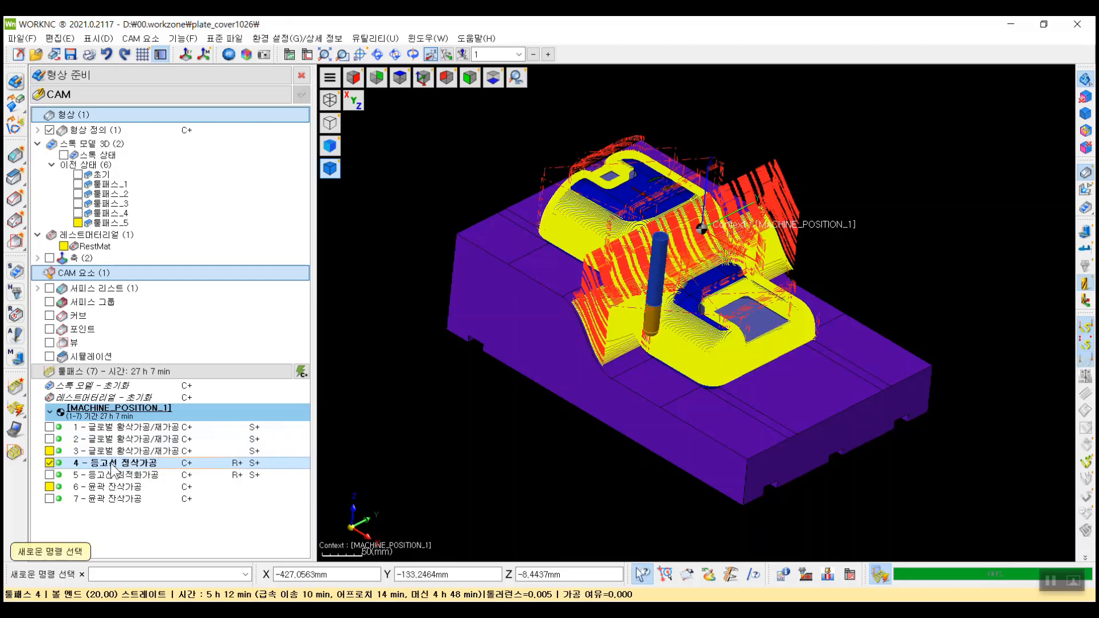
pyautogui.click(49, 475)
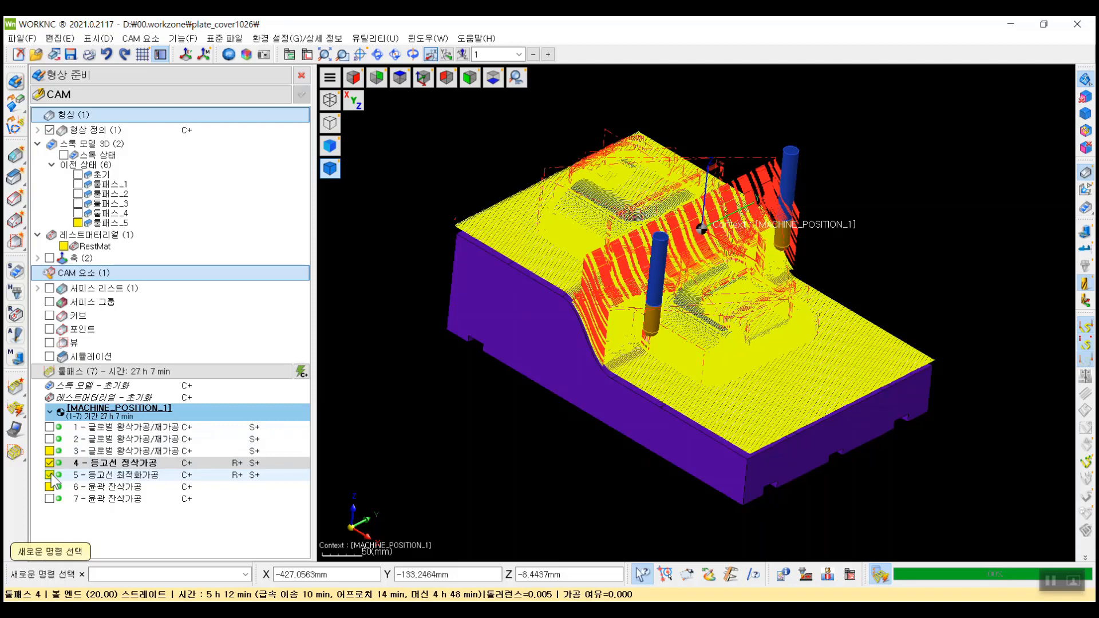
pyautogui.click(50, 475)
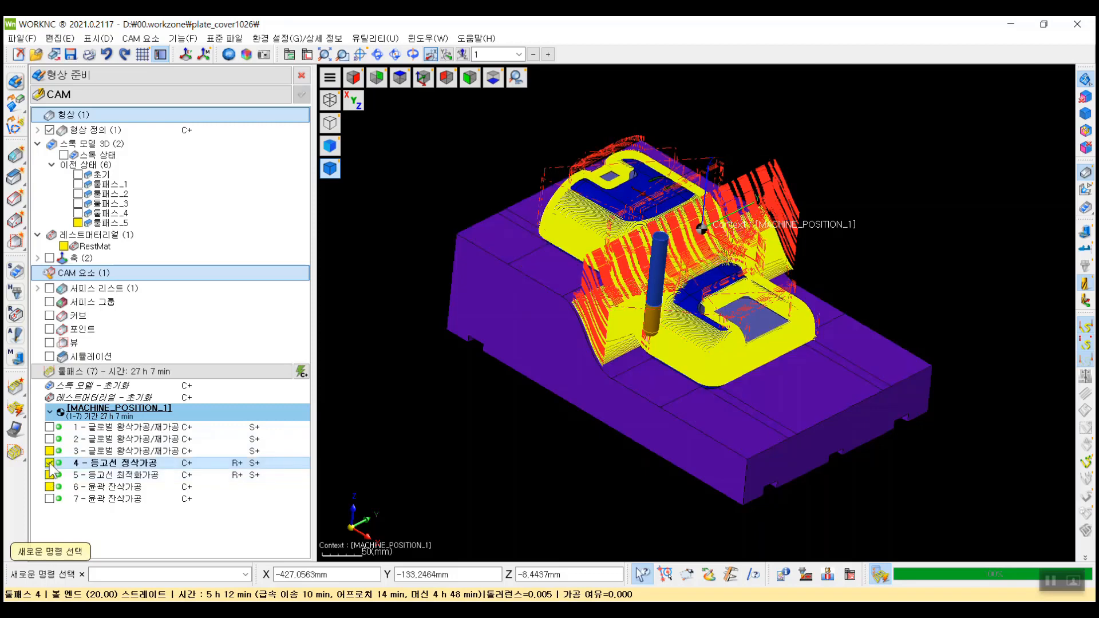
# Start a new toolpath of type 윤곽 잔삭가공 and enable 등고선 잔삭 가공 적용 with a minimum angle of 45.
pyautogui.rightClick(131, 538)
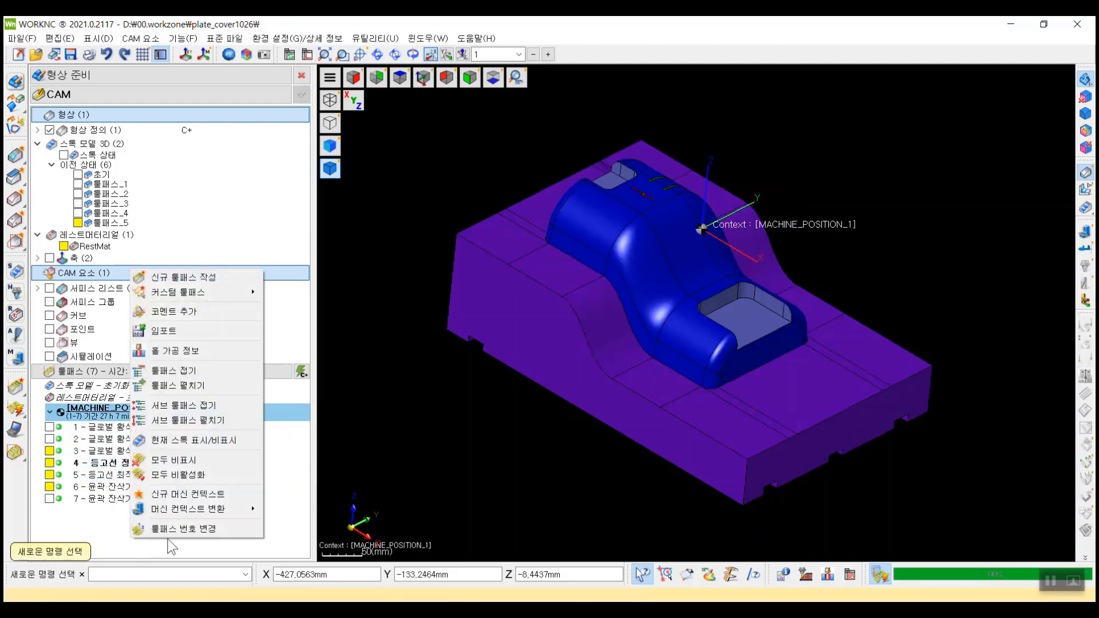
pyautogui.click(208, 277)
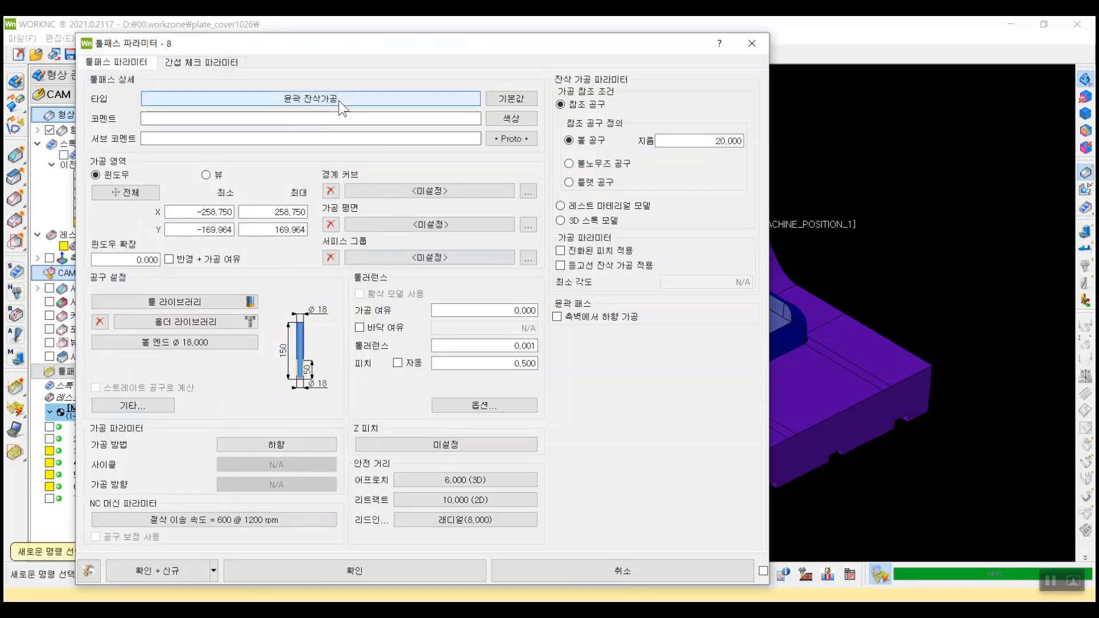
pyautogui.click(338, 100)
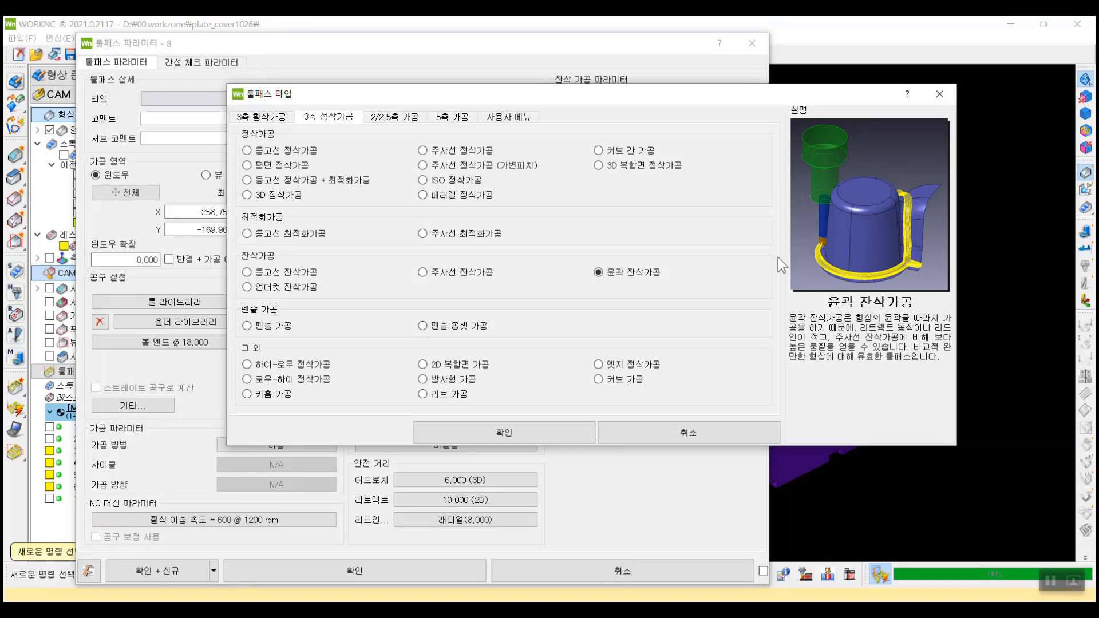
pyautogui.click(538, 426)
pyautogui.click(601, 266)
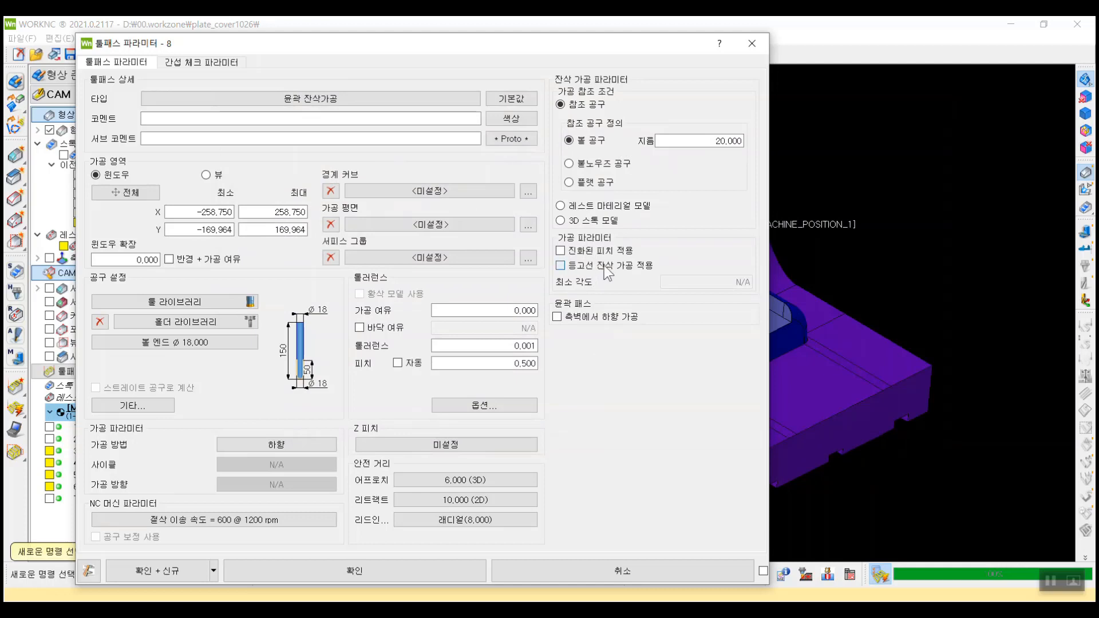
pyautogui.moveTo(678, 281); pyautogui.dragTo(766, 289)
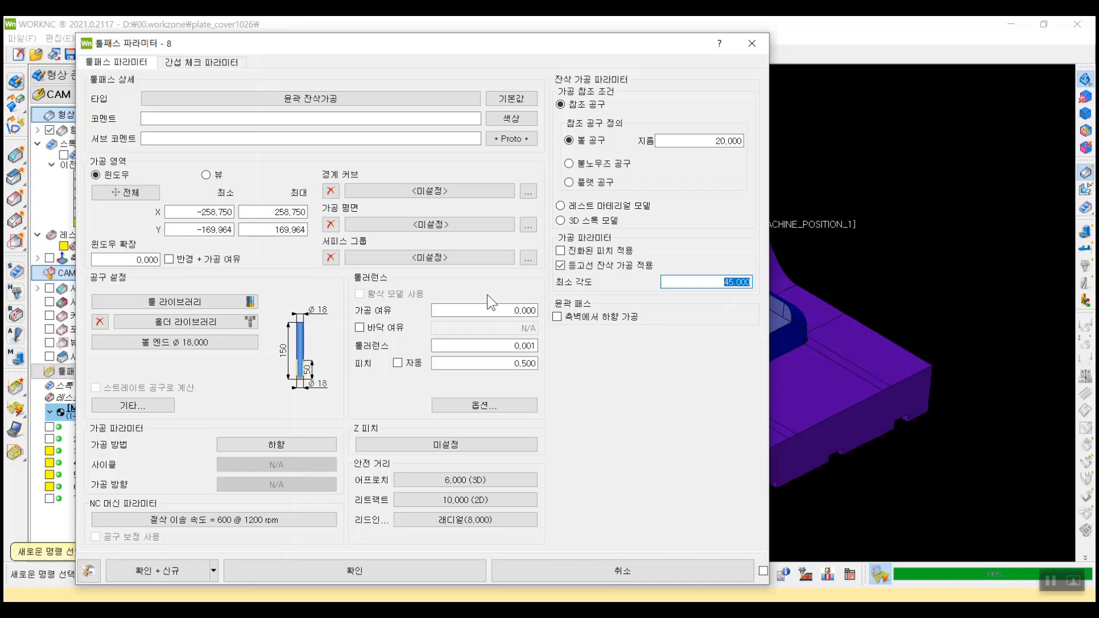
# Set the reference ball tool's diameter to 25 and try the flat tool (플랫 공구) definition.
pyautogui.moveTo(483, 51); pyautogui.dragTo(492, 44)
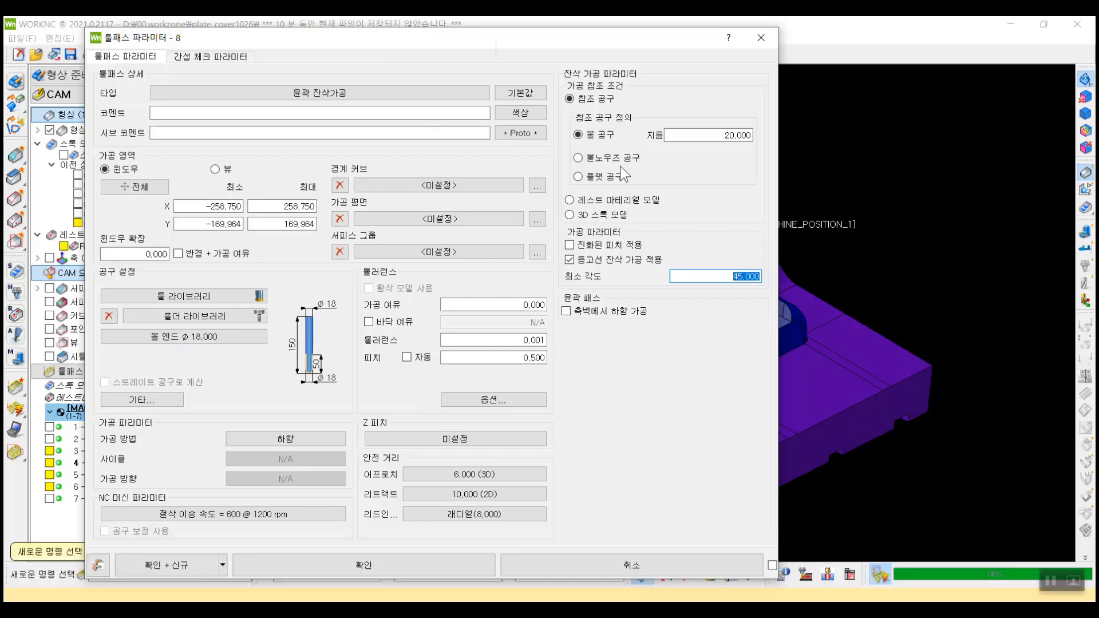
pyautogui.moveTo(667, 135); pyautogui.dragTo(764, 136)
pyautogui.write('2')
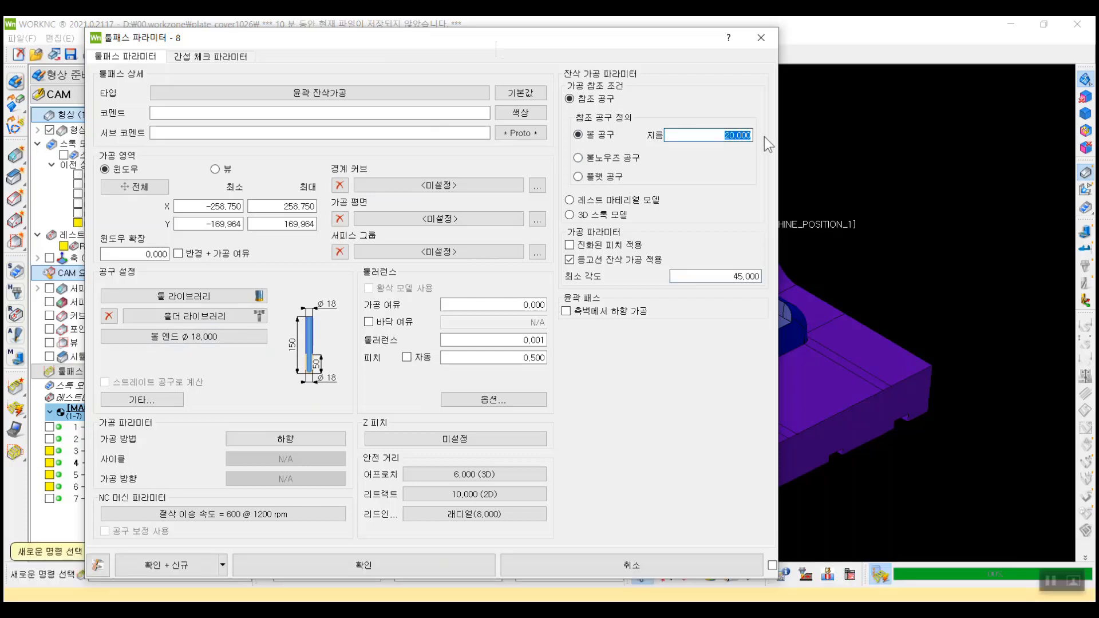
pyautogui.write('5,000')
pyautogui.click(606, 176)
pyautogui.moveTo(704, 135); pyautogui.dragTo(764, 135)
# Try 레스트 마테리얼 모델 and 3D 스톡 모델 as the rest machining reference, and discard the new toolpath.
pyautogui.click(651, 200)
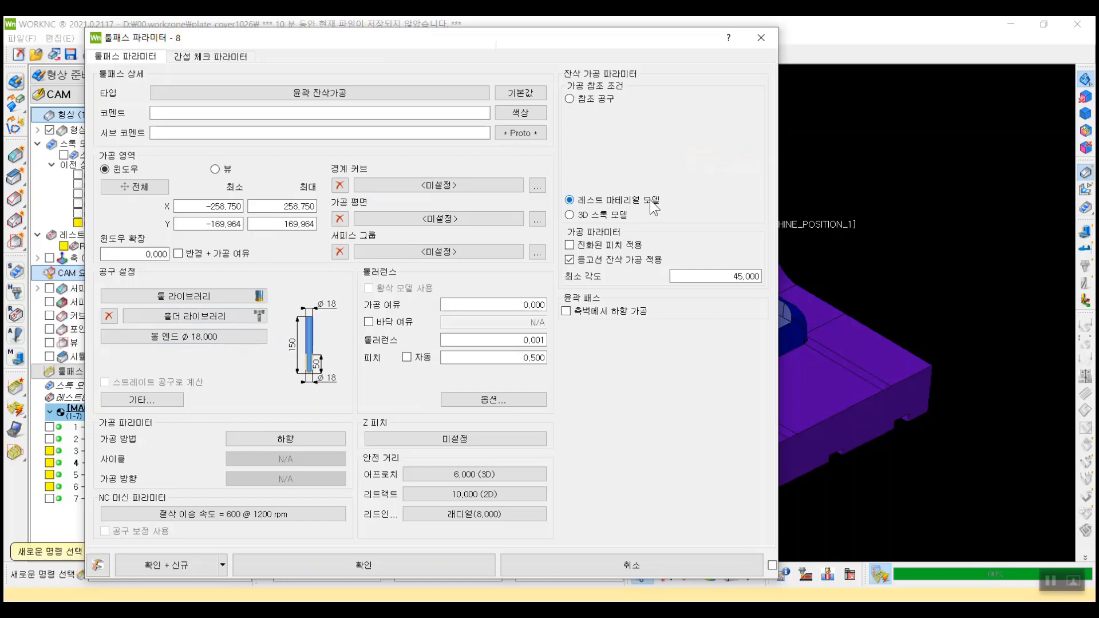
pyautogui.click(621, 216)
pyautogui.click(638, 204)
pyautogui.click(761, 38)
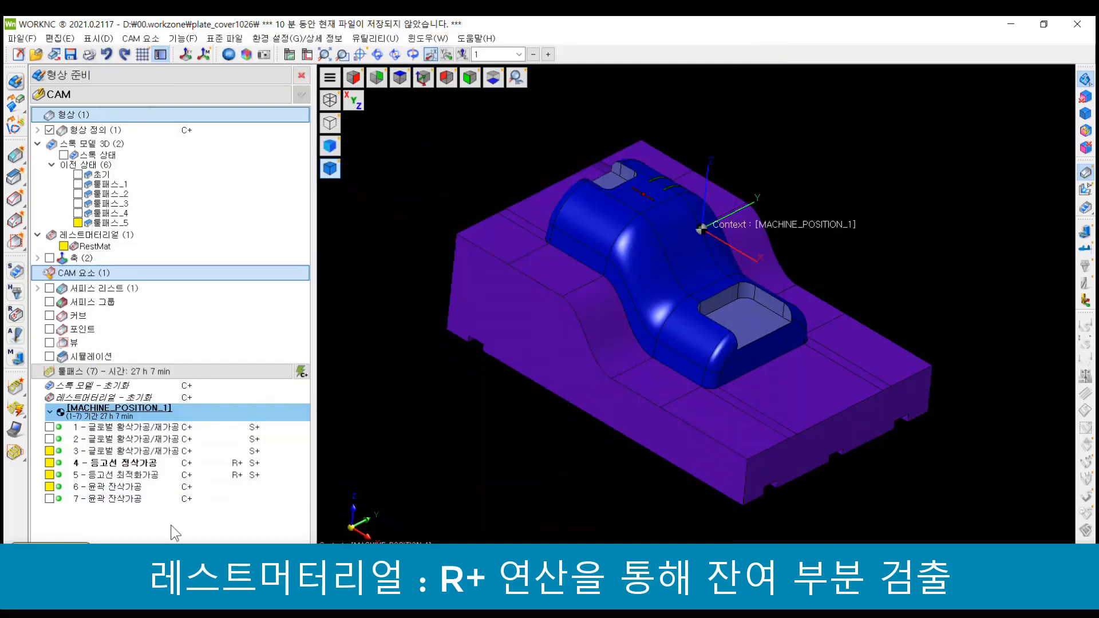
# Select toolpaths 4 and 5, display both to examine the R+ source passes, and hide them.
pyautogui.keyDown('ctrl'); pyautogui.click(165, 477); pyautogui.keyUp('ctrl')
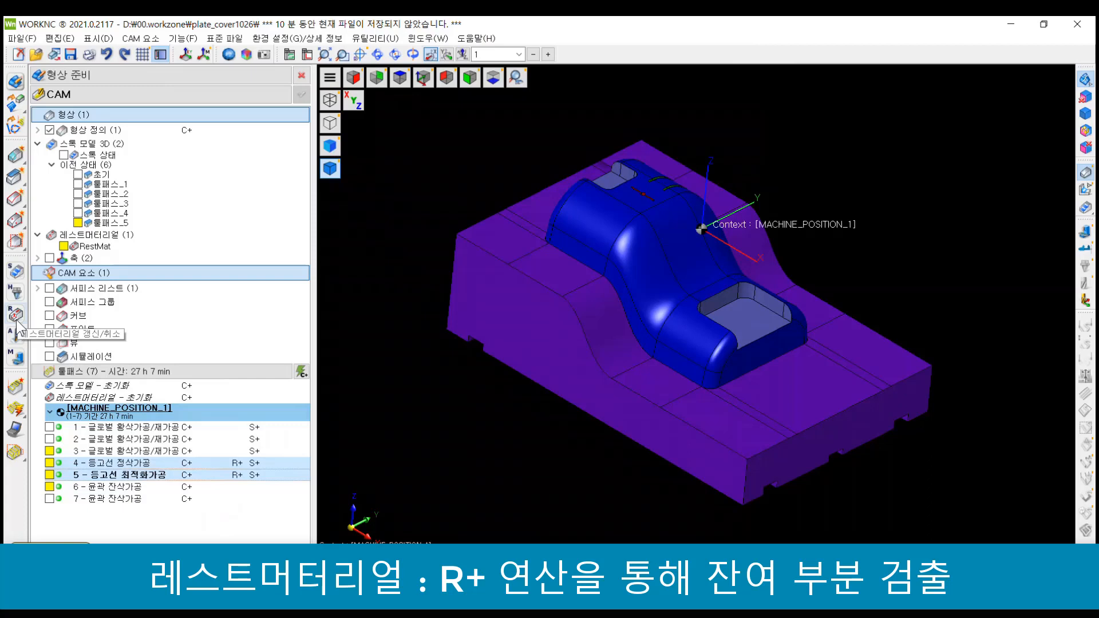
pyautogui.click(50, 462)
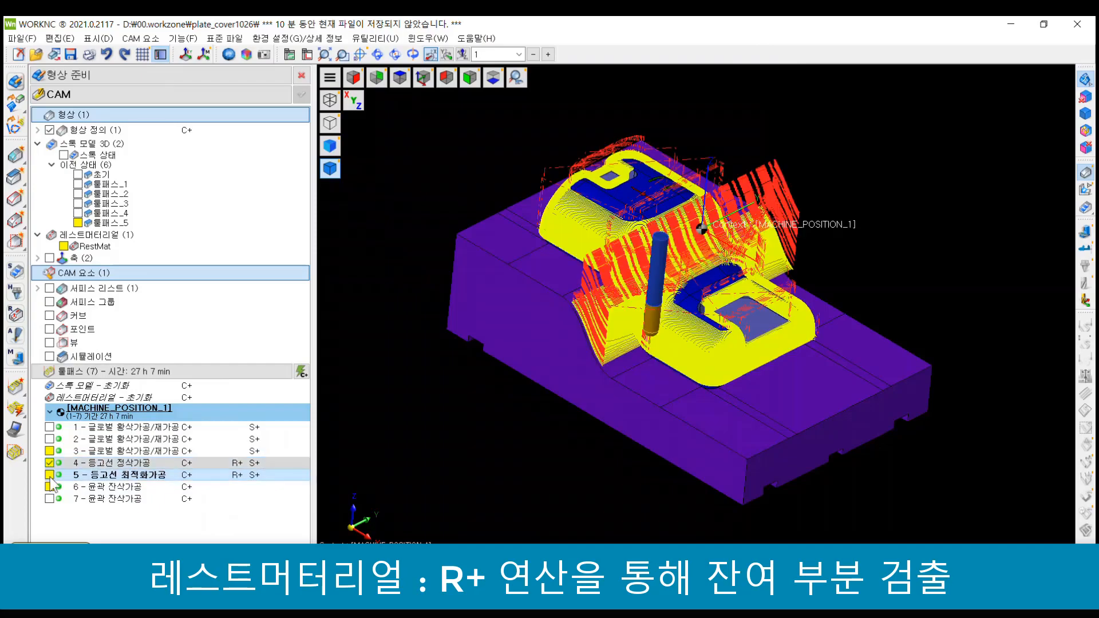
pyautogui.click(50, 475)
pyautogui.scroll(5, 642, 287)
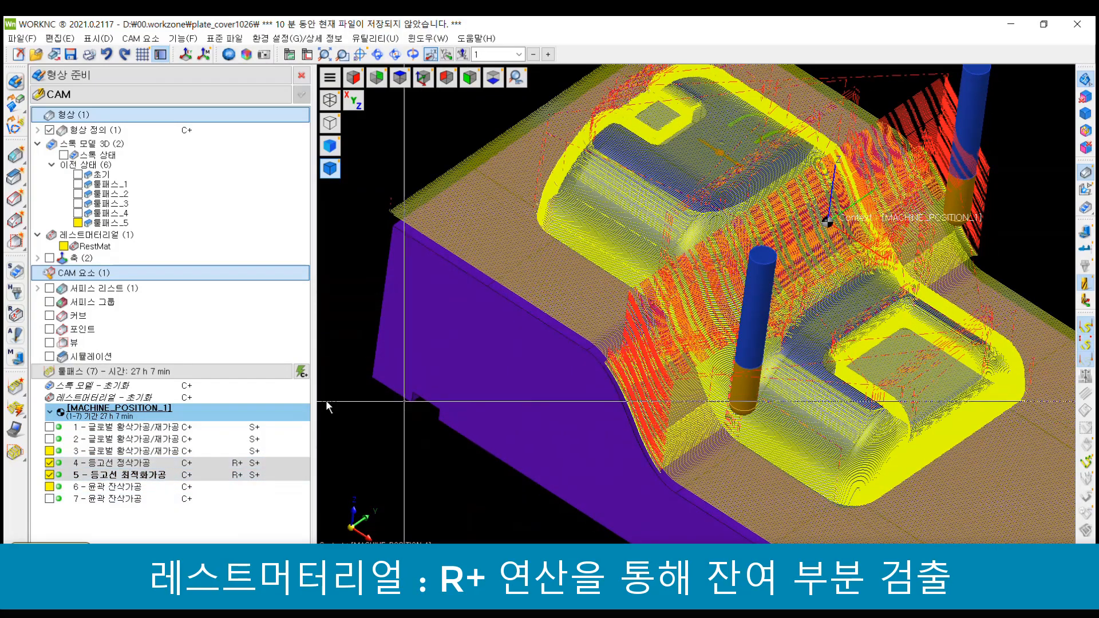
pyautogui.click(50, 475)
pyautogui.click(50, 462)
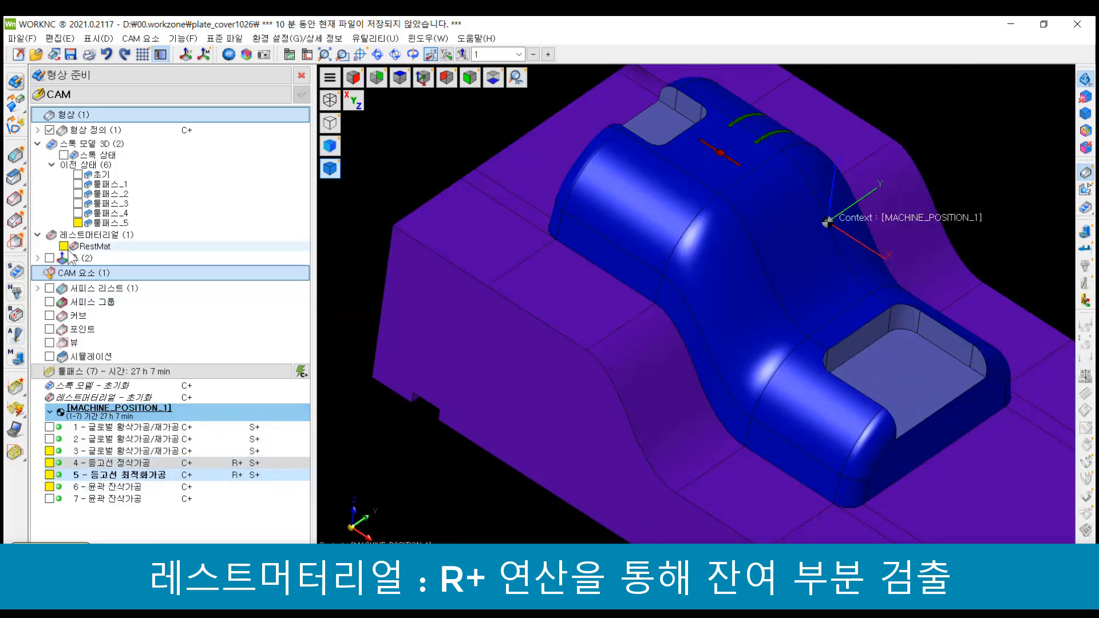
# Display the rest material model RestMat to examine the uncut areas around the part.
pyautogui.click(64, 246)
pyautogui.scroll(-3, 572, 256)
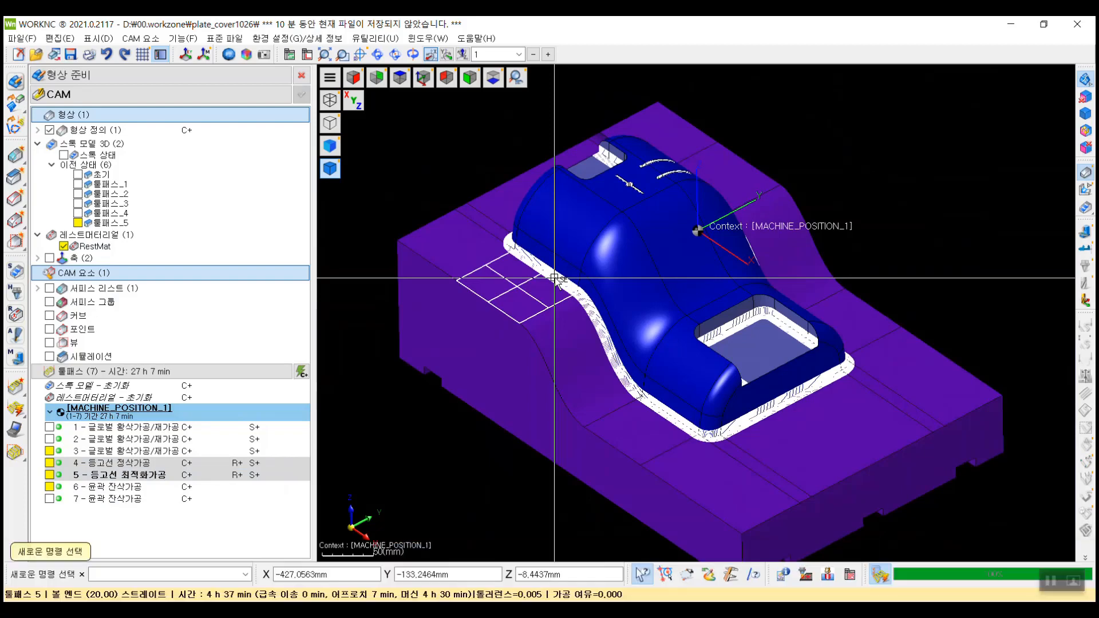
pyautogui.click(184, 517)
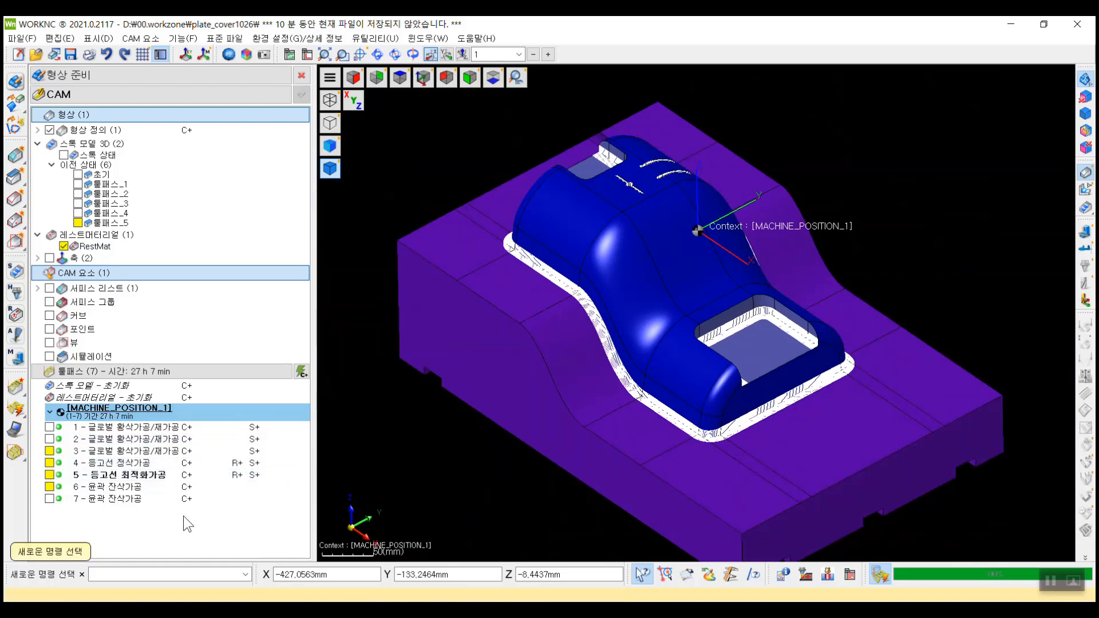
# Display the stock state 툴패스_5, hide RestMat, and examine the stock left along the part's base and pocket edges.
pyautogui.click(231, 429)
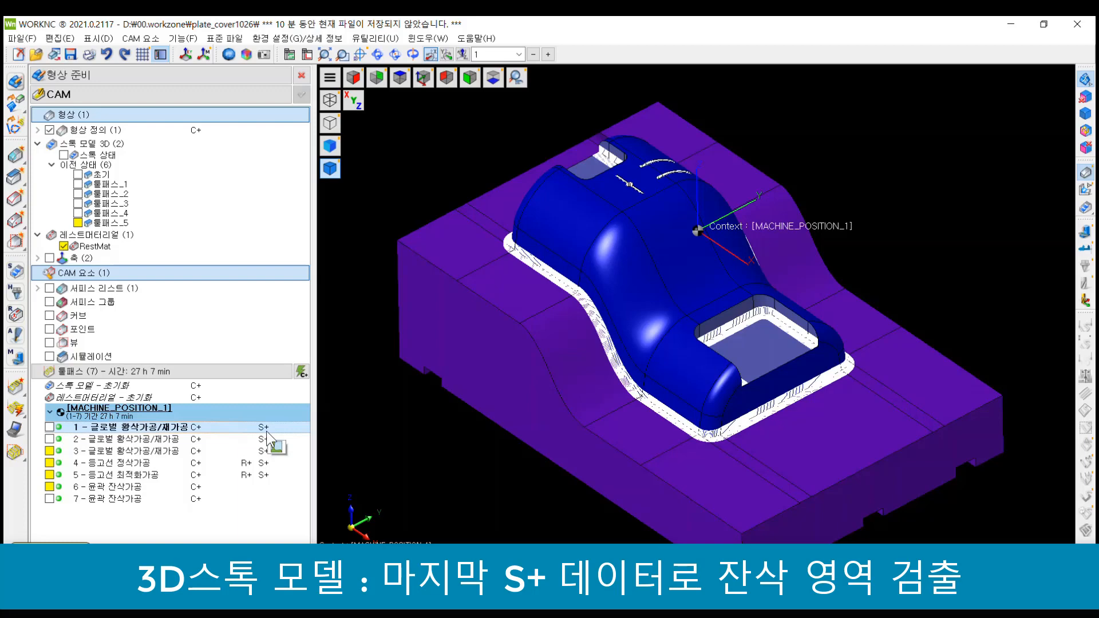
pyautogui.moveTo(268, 434); pyautogui.dragTo(86, 225)
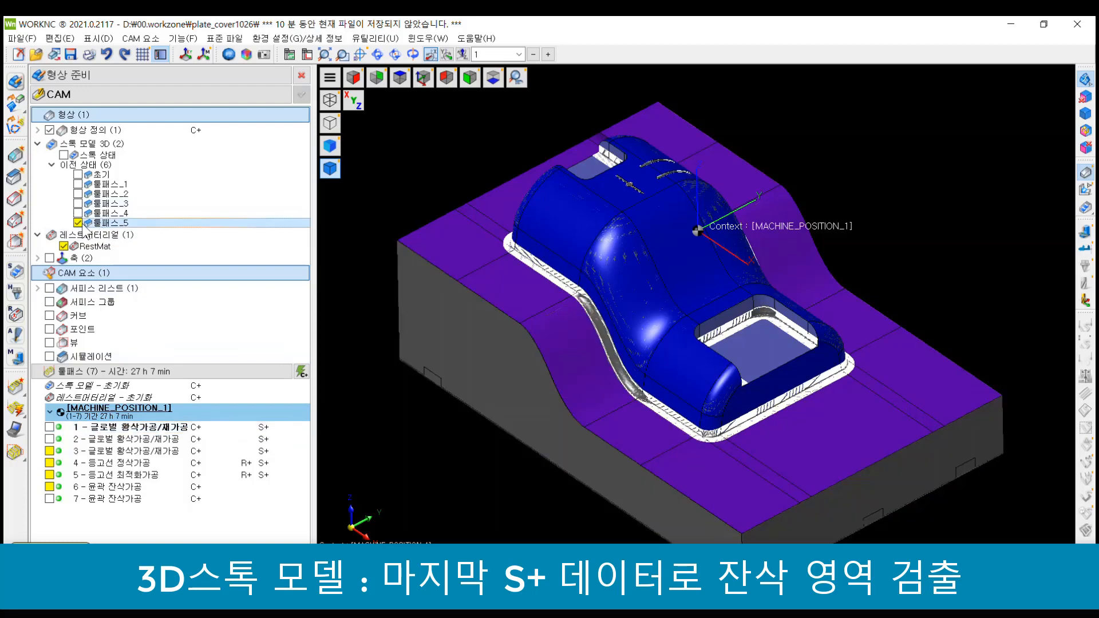
pyautogui.click(64, 247)
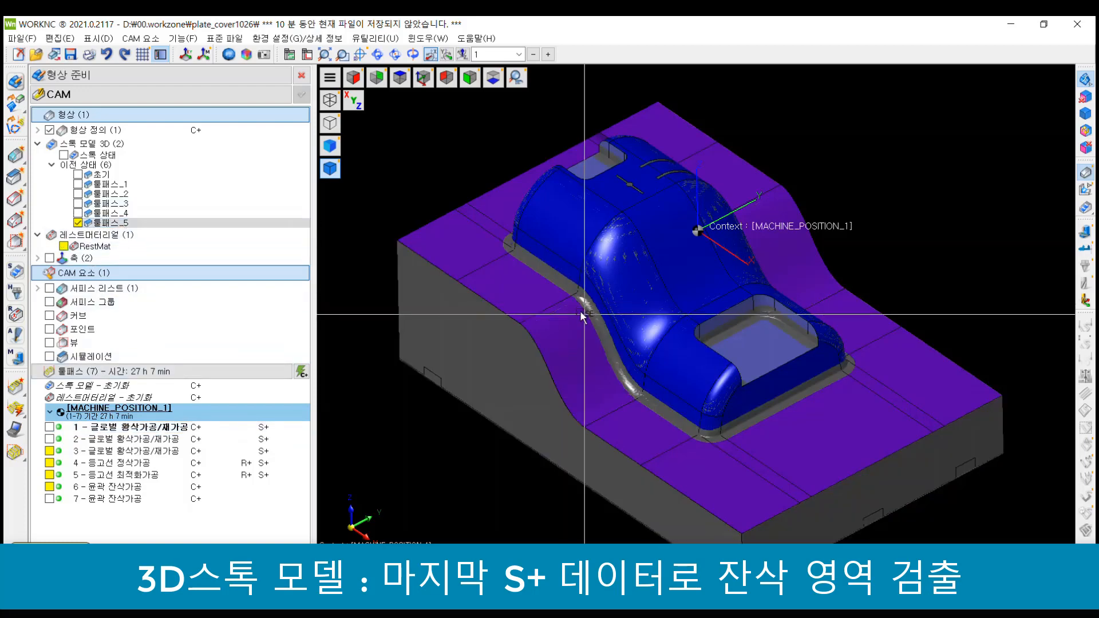
pyautogui.scroll(2, 582, 317)
pyautogui.scroll(2, 685, 358)
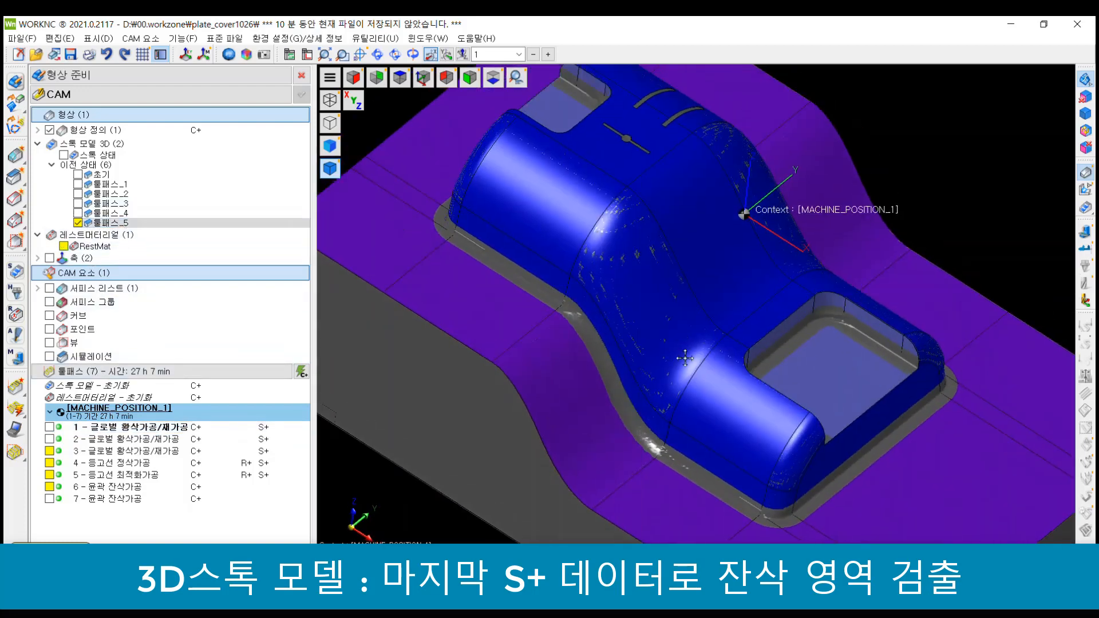
pyautogui.moveTo(685, 358); pyautogui.dragTo(705, 304, button='middle')
pyautogui.moveTo(699, 221); pyautogui.dragTo(610, 177, button='middle')
pyautogui.moveTo(695, 312); pyautogui.dragTo(604, 274, button='middle')
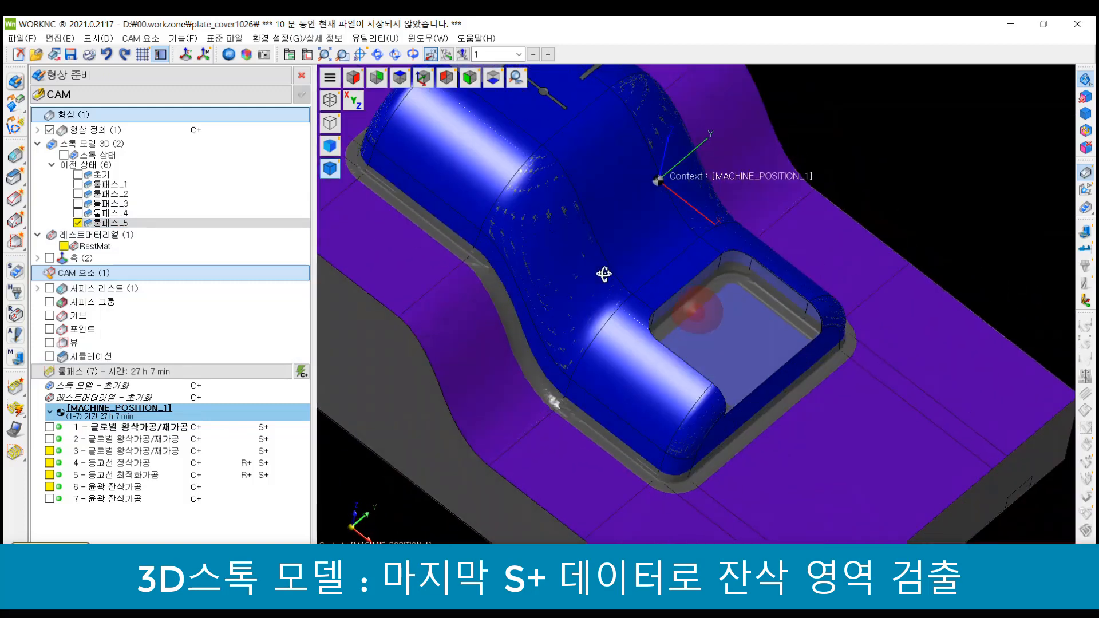
pyautogui.scroll(-4, 719, 286)
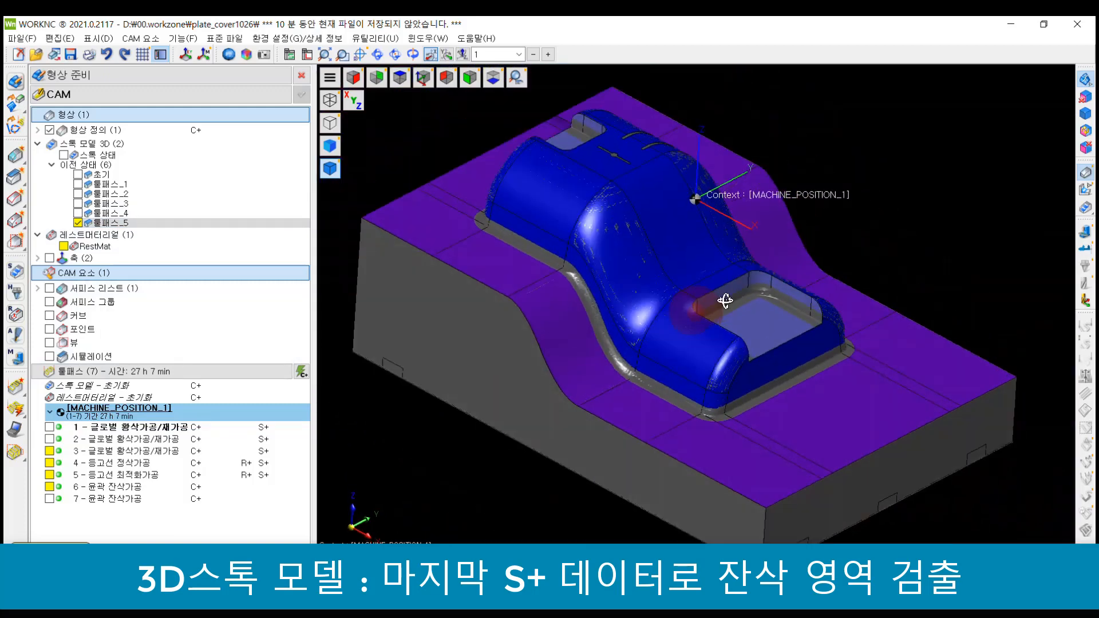
pyautogui.scroll(3, 726, 301)
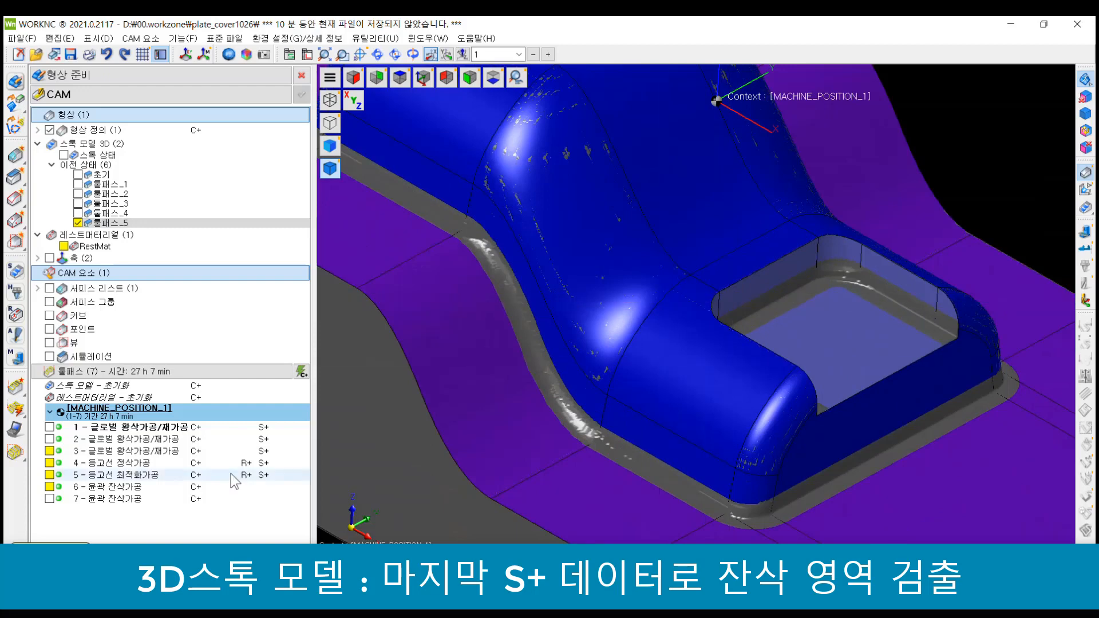
# Start a new 윤곽 잔삭가공 toolpath and try 레스트 마테리얼 모델 and 3D 스톡 모델 as its reference condition.
pyautogui.rightClick(164, 528)
pyautogui.click(252, 269)
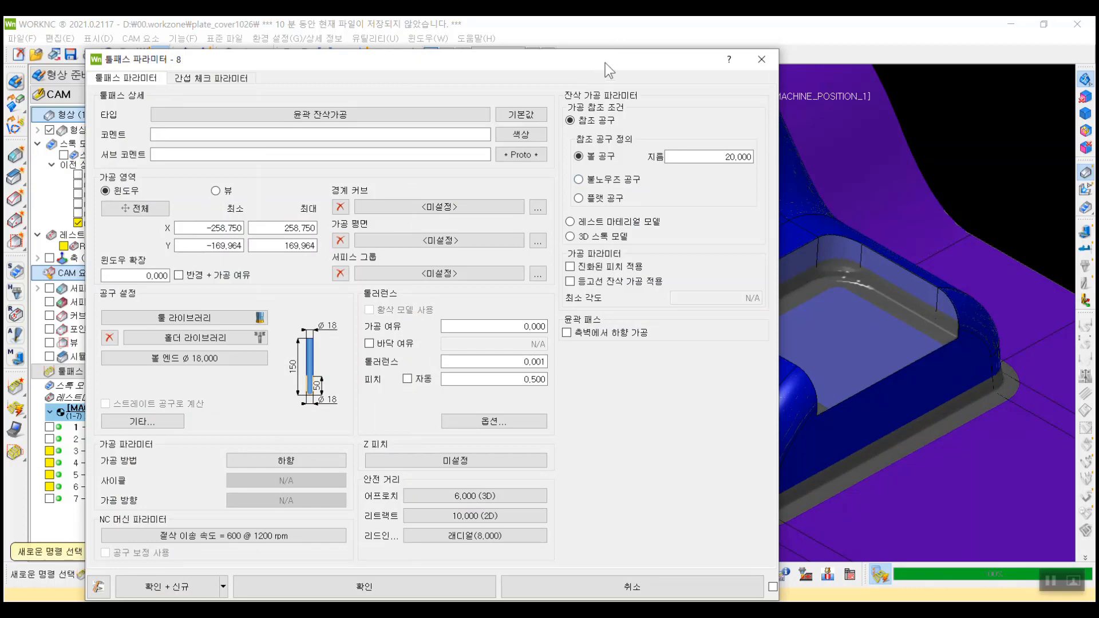
pyautogui.moveTo(605, 63); pyautogui.dragTo(785, 48)
pyautogui.moveTo(893, 145); pyautogui.dragTo(932, 144)
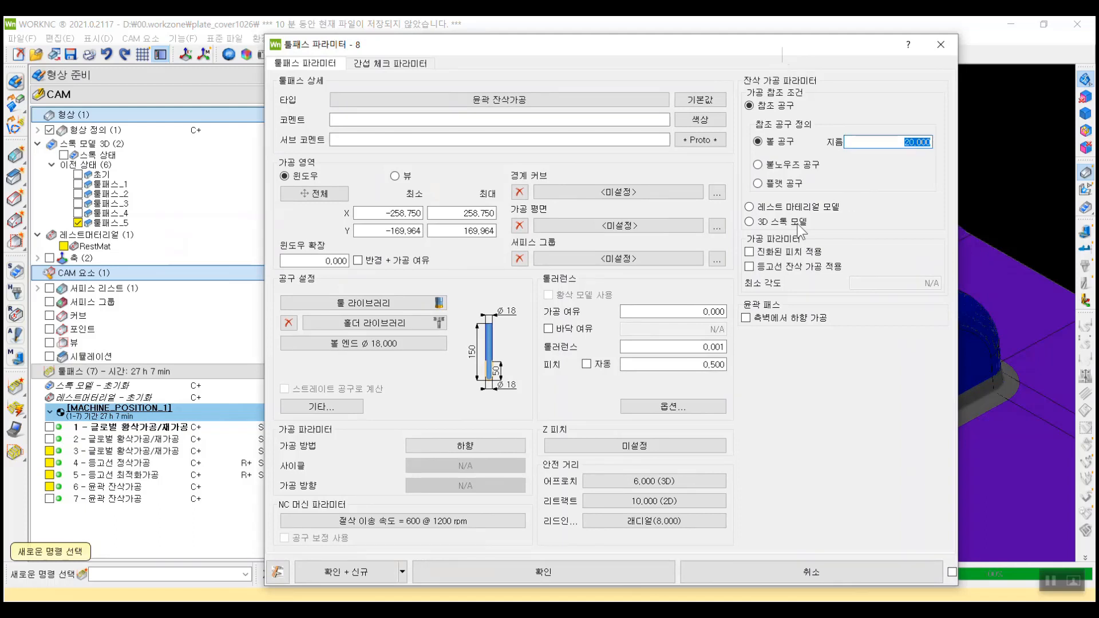
pyautogui.click(807, 208)
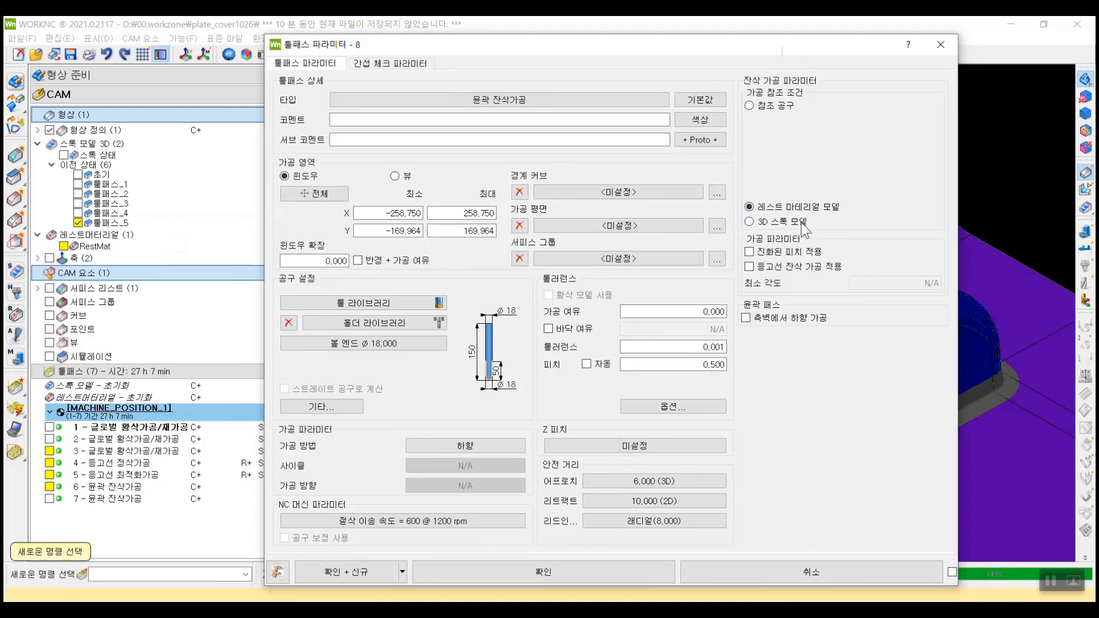
pyautogui.click(804, 221)
pyautogui.click(800, 206)
# Choose 참조 공구 as the reference condition and set the reference ball tool's diameter to 25.
pyautogui.click(767, 106)
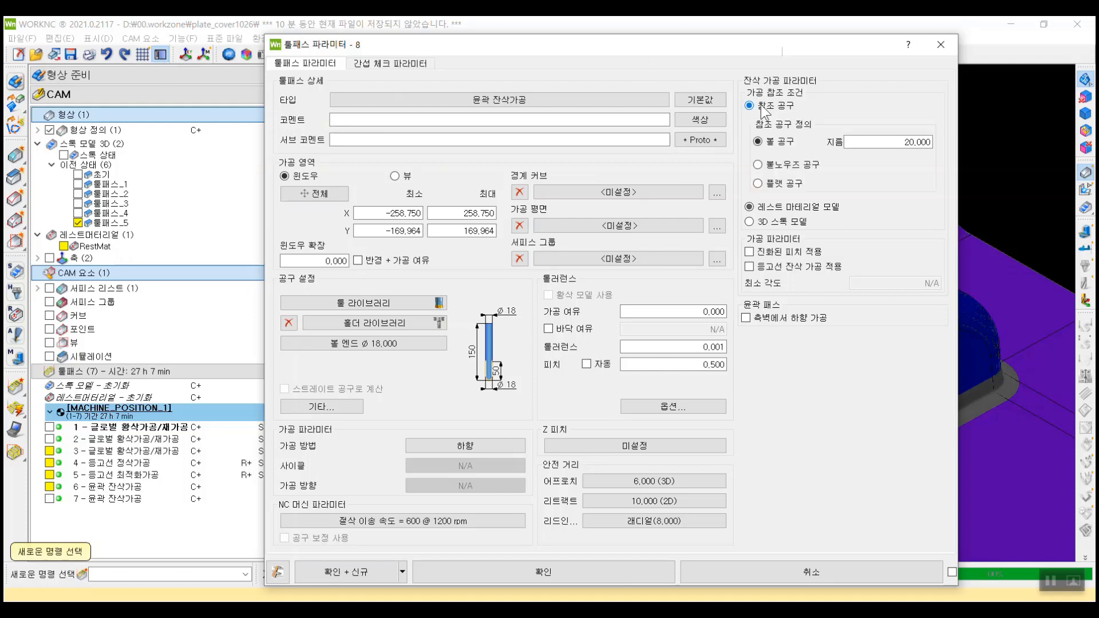
pyautogui.doubleClick(908, 143)
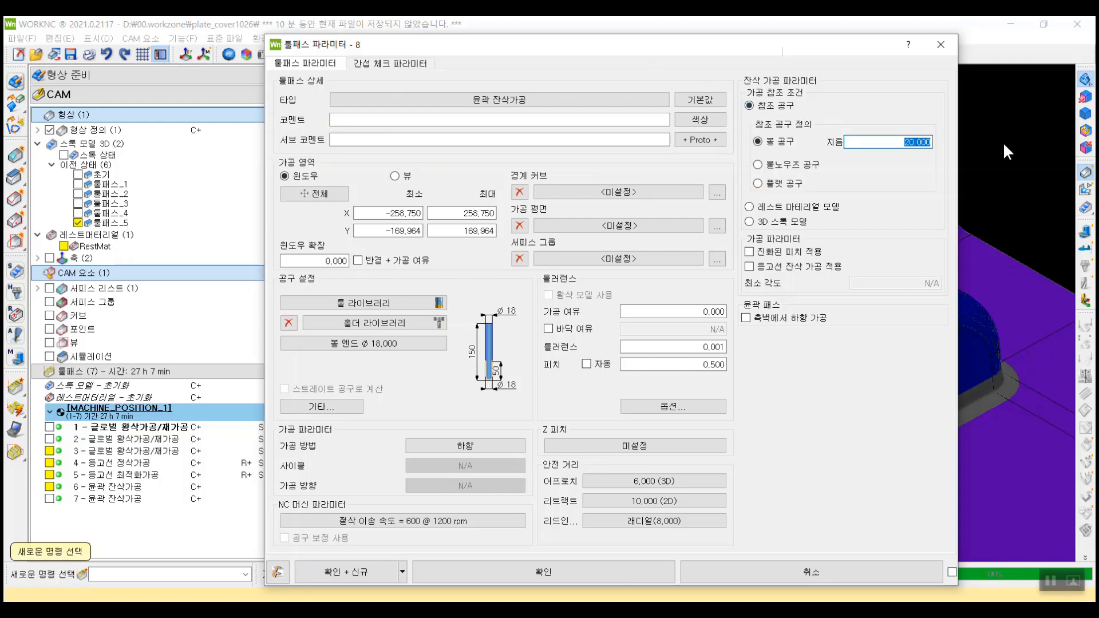
pyautogui.write('25')
pyautogui.press('Return')
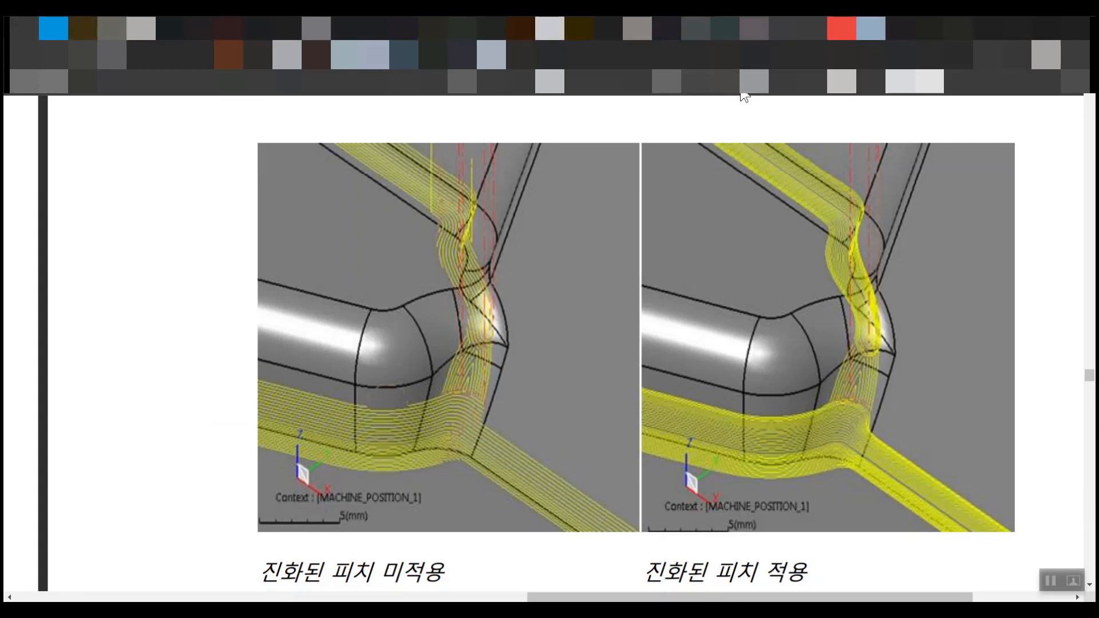
# Switch to the reference document and circle the corner passes in the 진화된 피치 미적용 and 진화된 피치 적용 comparison images.
pyautogui.moveTo(503, 374)
pyautogui.mouseDown()
pyautogui.moveTo(456, 401)
pyautogui.moveTo(480, 332)
pyautogui.moveTo(503, 379)
pyautogui.moveTo(488, 398)
pyautogui.mouseUp()
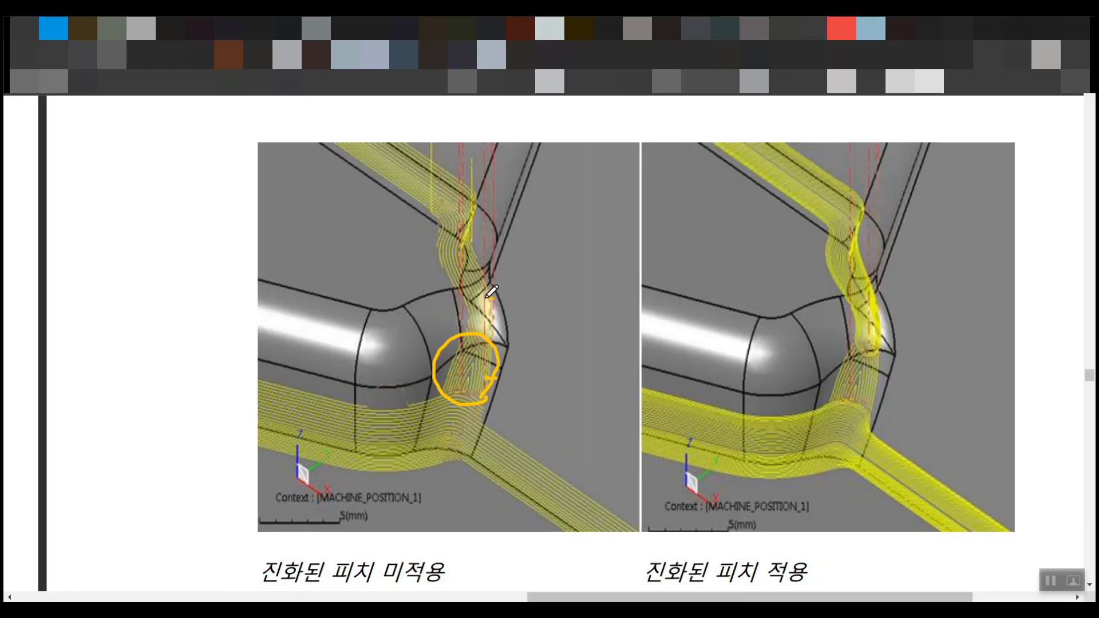
pyautogui.moveTo(492, 298)
pyautogui.mouseDown()
pyautogui.moveTo(449, 227)
pyautogui.moveTo(506, 242)
pyautogui.moveTo(492, 298)
pyautogui.mouseUp()
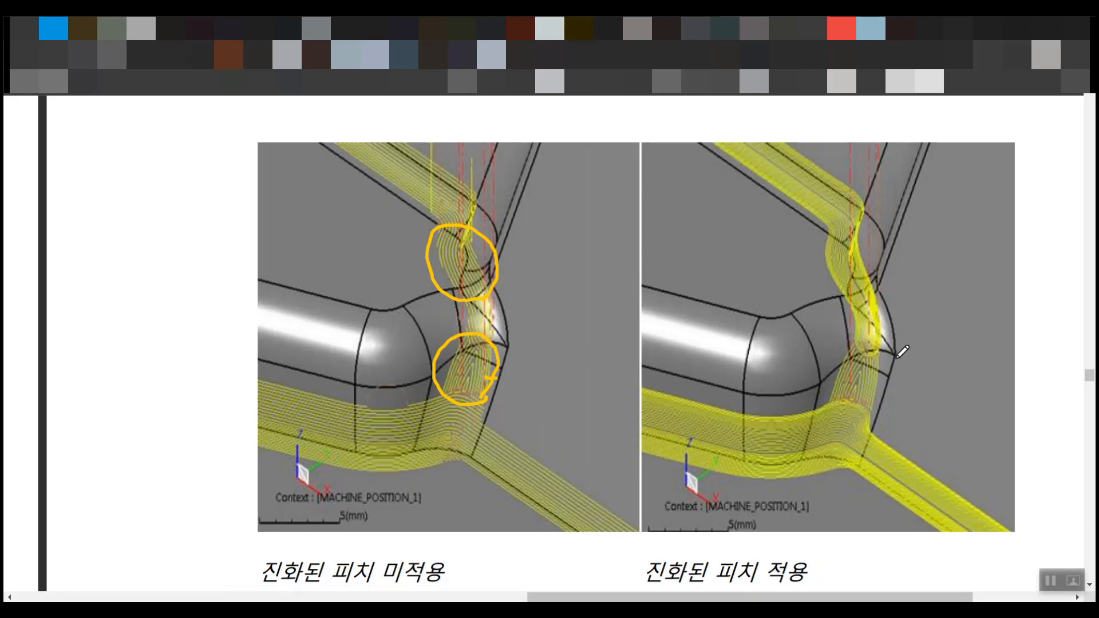
pyautogui.moveTo(898, 359)
pyautogui.mouseDown()
pyautogui.moveTo(825, 362)
pyautogui.moveTo(797, 258)
pyautogui.moveTo(841, 226)
pyautogui.moveTo(901, 250)
pyautogui.moveTo(928, 342)
pyautogui.moveTo(893, 372)
pyautogui.mouseUp()
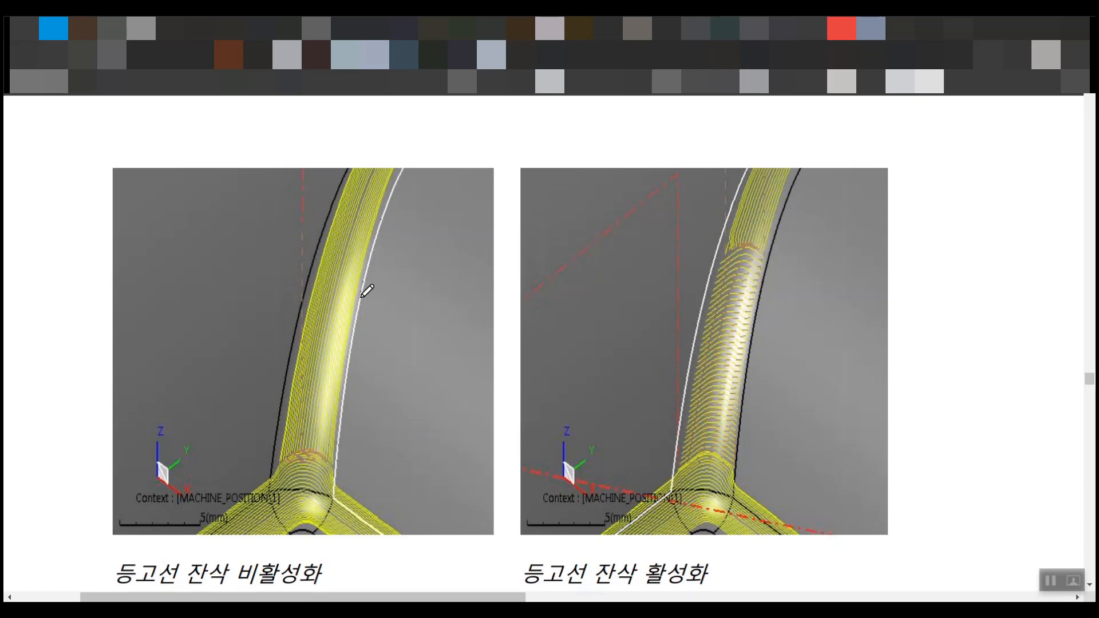
# Circle the steep-section passes in the 등고선 잔삭 비활성화 and 등고선 잔삭 활성화 comparison images.
pyautogui.moveTo(378, 402)
pyautogui.mouseDown()
pyautogui.moveTo(286, 407)
pyautogui.moveTo(297, 236)
pyautogui.moveTo(429, 338)
pyautogui.moveTo(378, 402)
pyautogui.mouseUp()
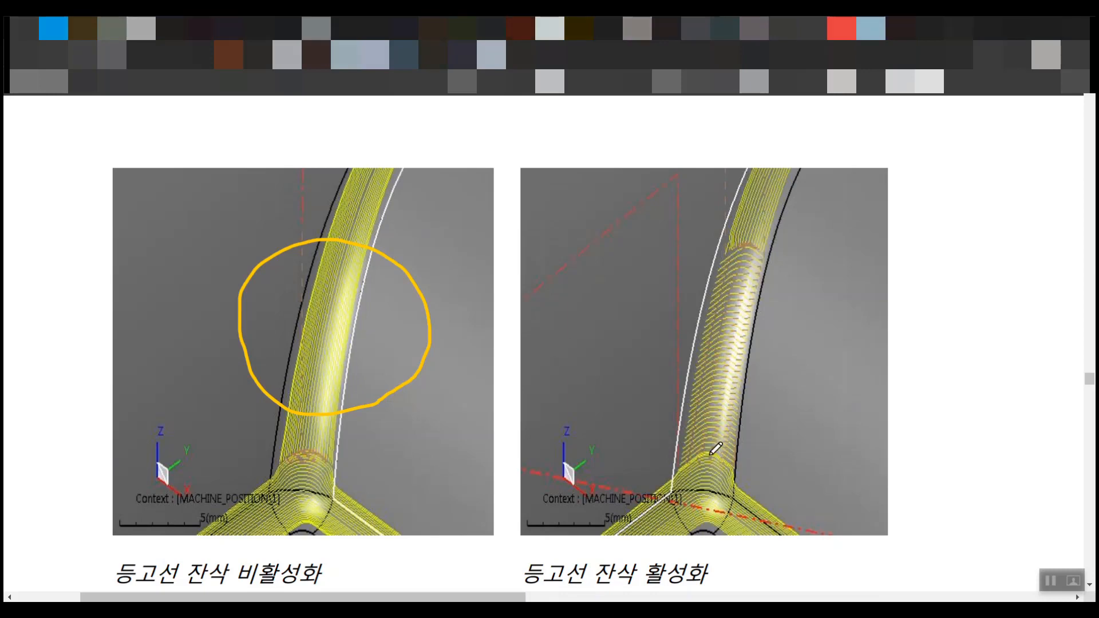
pyautogui.moveTo(739, 474)
pyautogui.mouseDown()
pyautogui.moveTo(642, 451)
pyautogui.moveTo(663, 261)
pyautogui.moveTo(772, 229)
pyautogui.moveTo(817, 411)
pyautogui.moveTo(735, 475)
pyautogui.mouseUp()
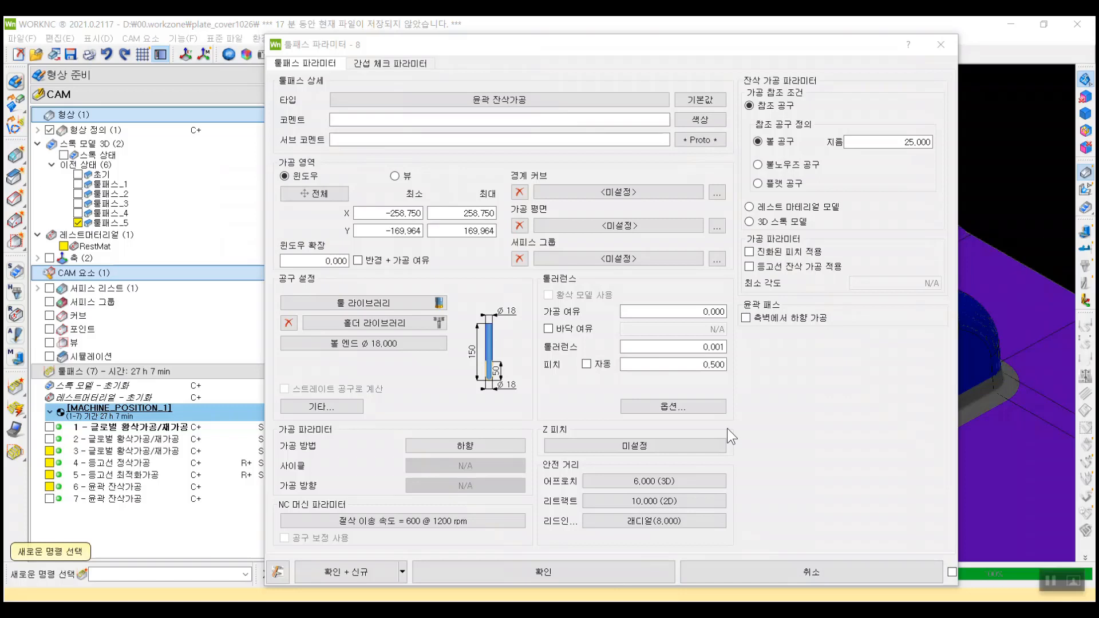
# Try 진화된 피치 적용 and 등고선 잔삭 가공 적용 with a 최소 각도 of 45, and close the toolpath parameters.
pyautogui.click(793, 253)
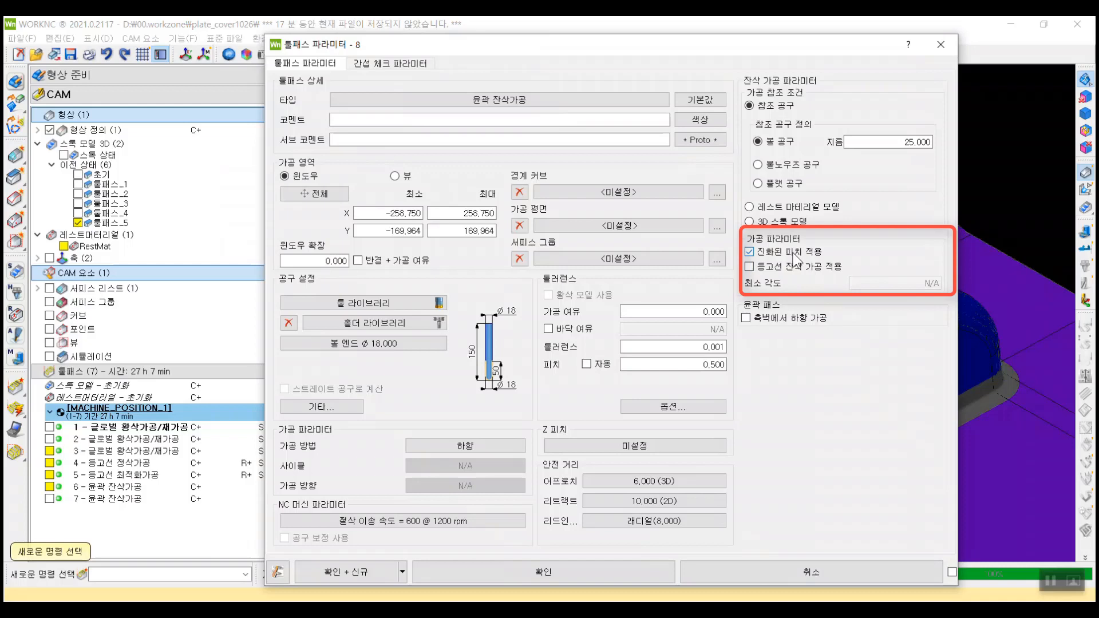
pyautogui.click(792, 267)
pyautogui.doubleClick(944, 282)
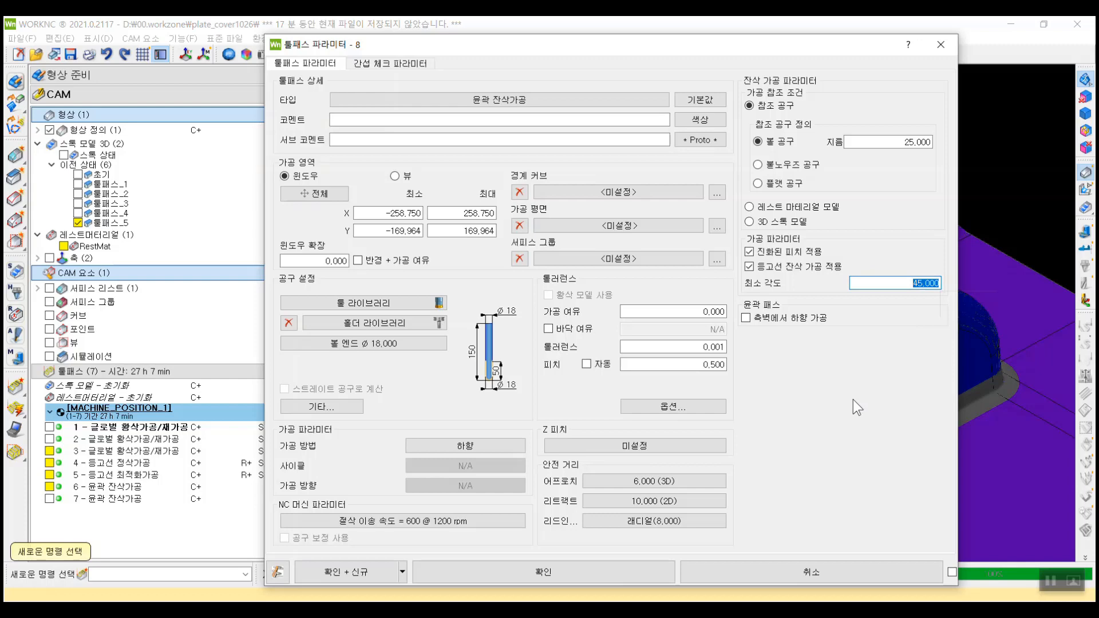
pyautogui.click(637, 575)
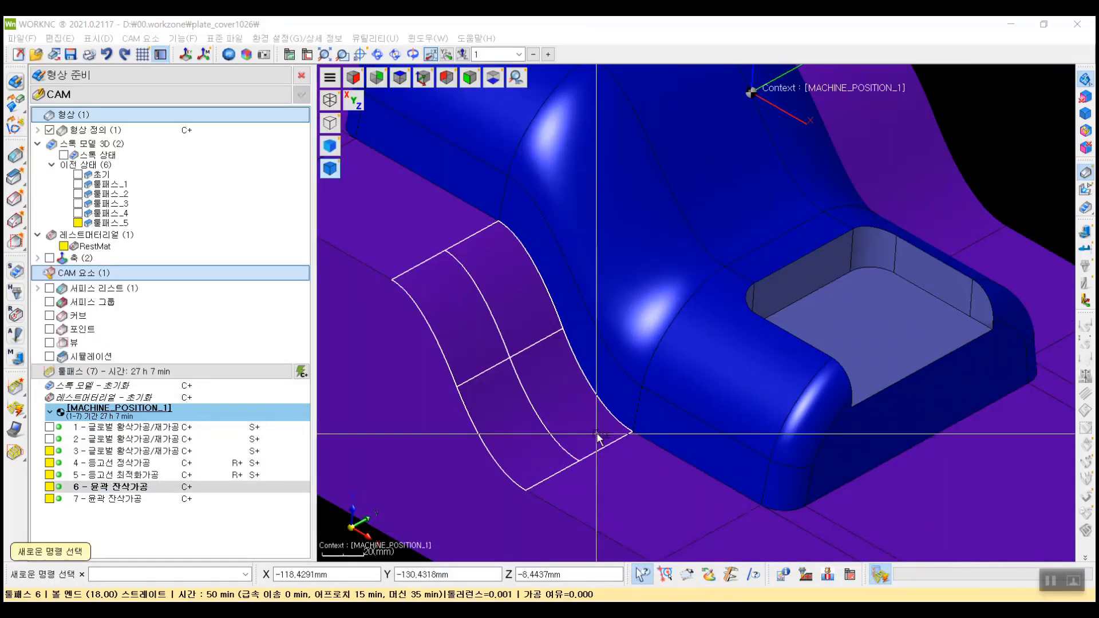
# Display toolpath 7 (윤곽 잔삭가공) and examine its passes along the part's sloped base edge and the pocket edges.
pyautogui.click(113, 501)
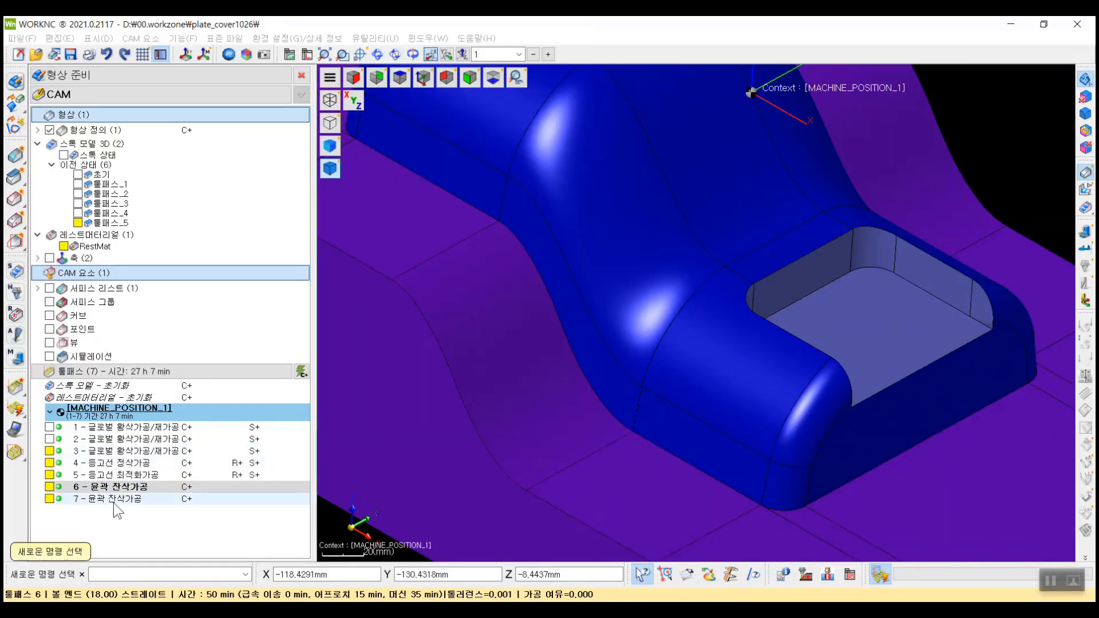
pyautogui.scroll(5, 610, 361)
pyautogui.scroll(-2, 610, 362)
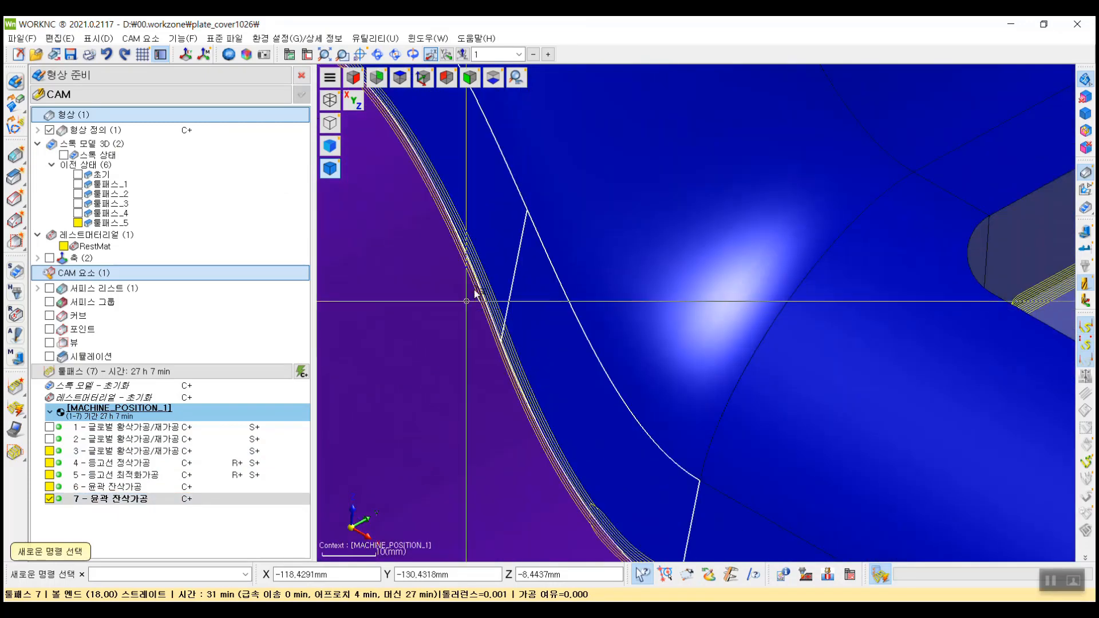
pyautogui.scroll(-2, 459, 304)
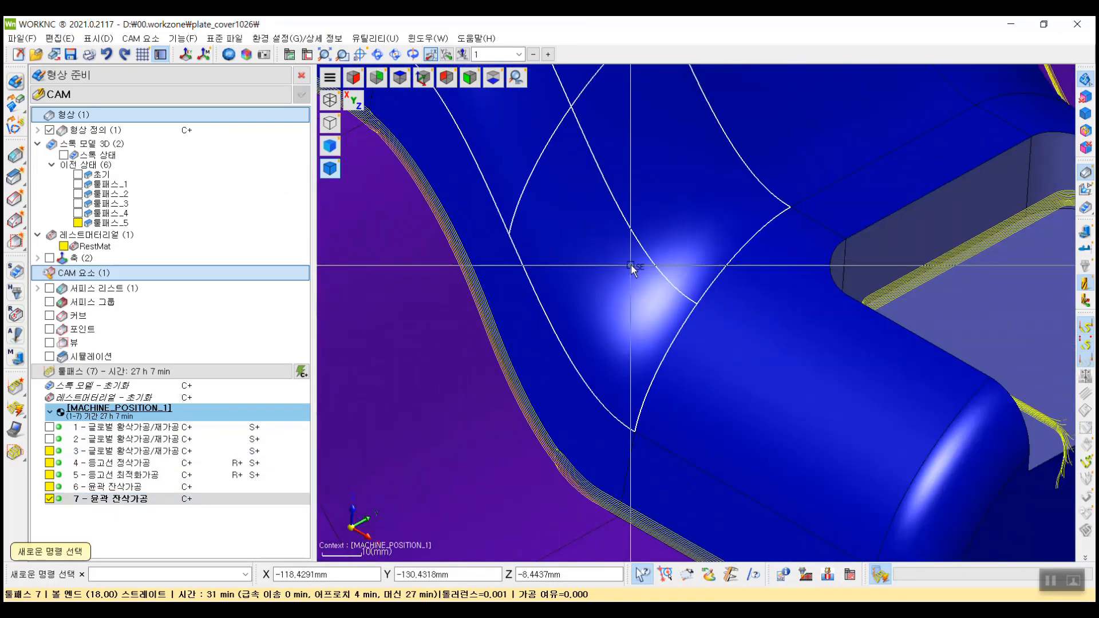
pyautogui.scroll(-2, 631, 264)
pyautogui.middleClick(796, 324)
pyautogui.moveTo(887, 405); pyautogui.dragTo(736, 405, button='middle')
pyautogui.scroll(2, 623, 412)
# Display toolpath 6 (윤곽 잔삭가공) instead and examine its passes on the steep base edge and at the pocket's open end.
pyautogui.click(202, 485)
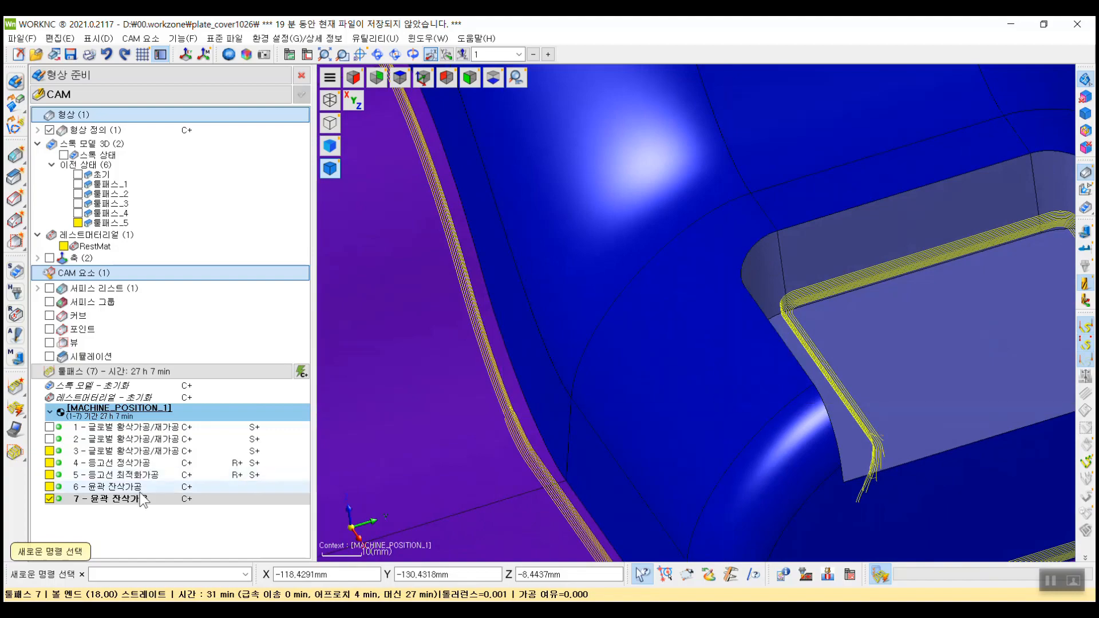
pyautogui.moveTo(573, 298); pyautogui.dragTo(636, 349, button='middle')
pyautogui.scroll(-5, 550, 265)
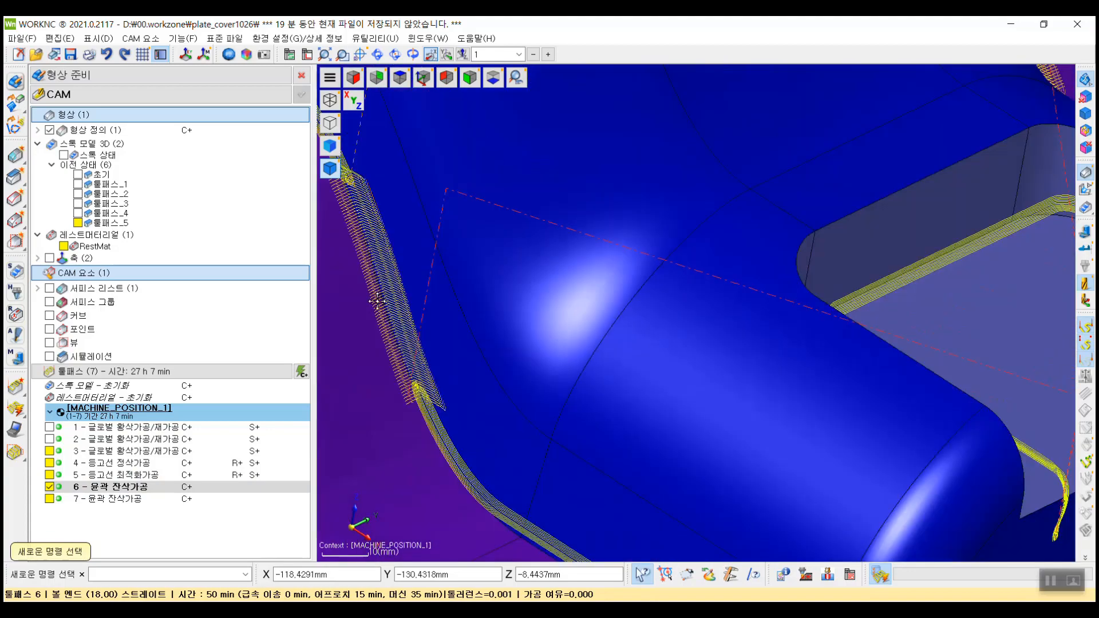
pyautogui.scroll(8, 802, 440)
pyautogui.moveTo(803, 452); pyautogui.dragTo(733, 307, button='middle')
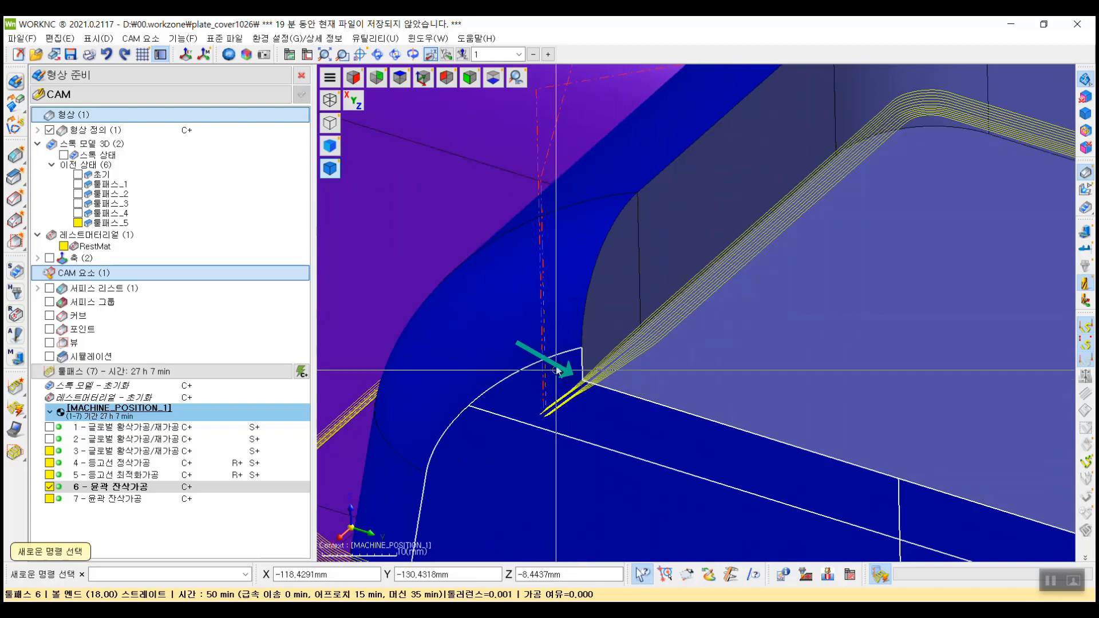
pyautogui.moveTo(596, 394); pyautogui.dragTo(548, 407, button='middle')
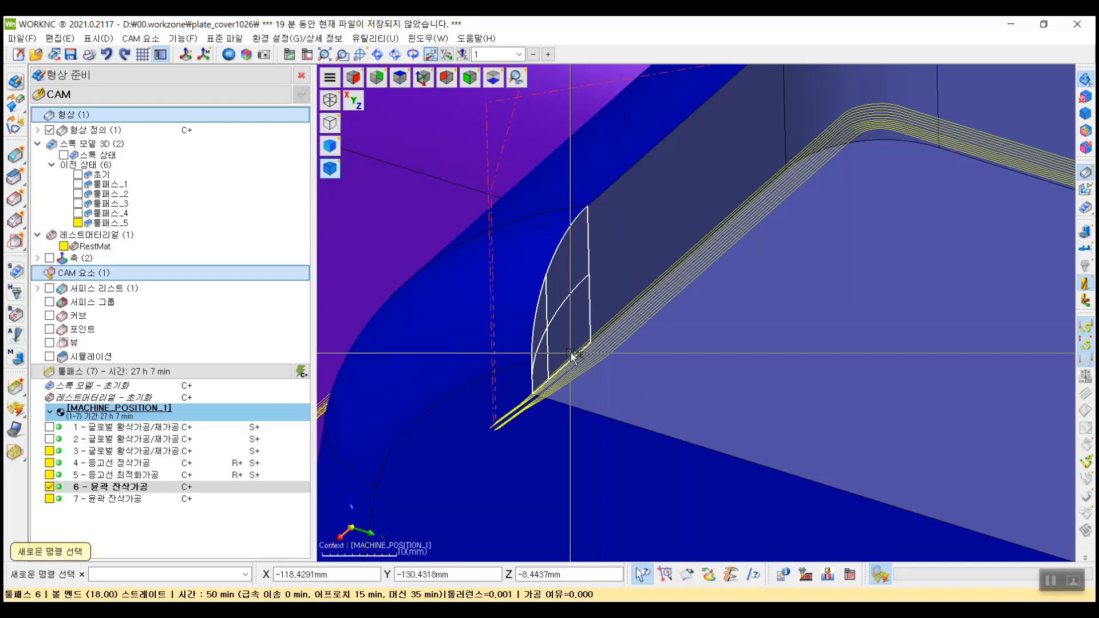
# Examine the whole of toolpath 6 around the part's base and pockets, and hide it.
pyautogui.scroll(-5, 572, 353)
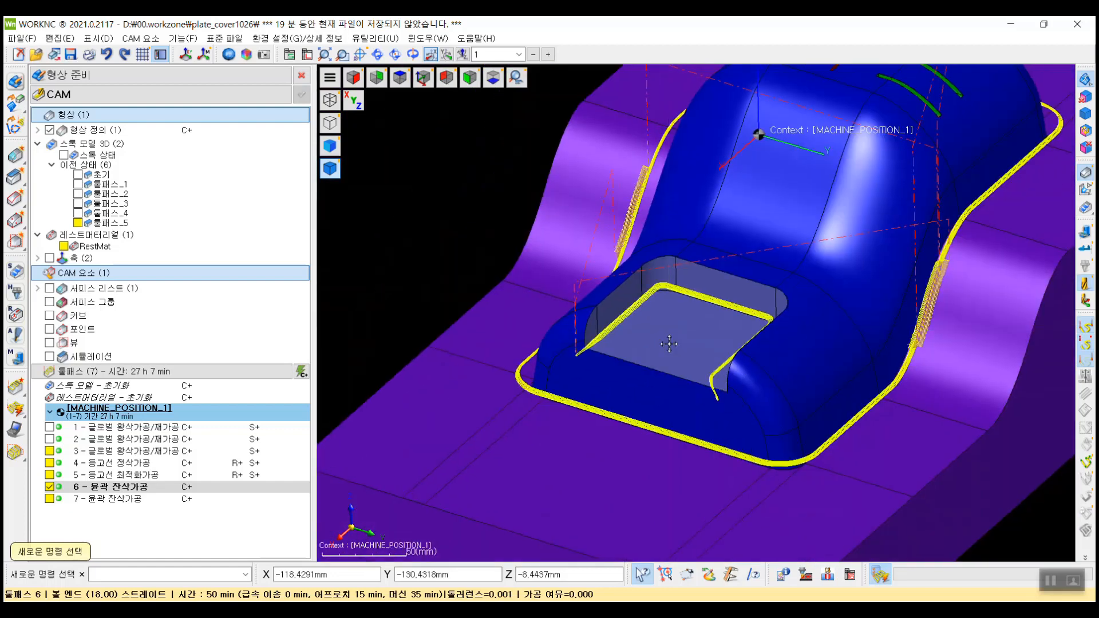
pyautogui.moveTo(670, 344); pyautogui.dragTo(578, 367, button='middle')
pyautogui.scroll(-2, 579, 367)
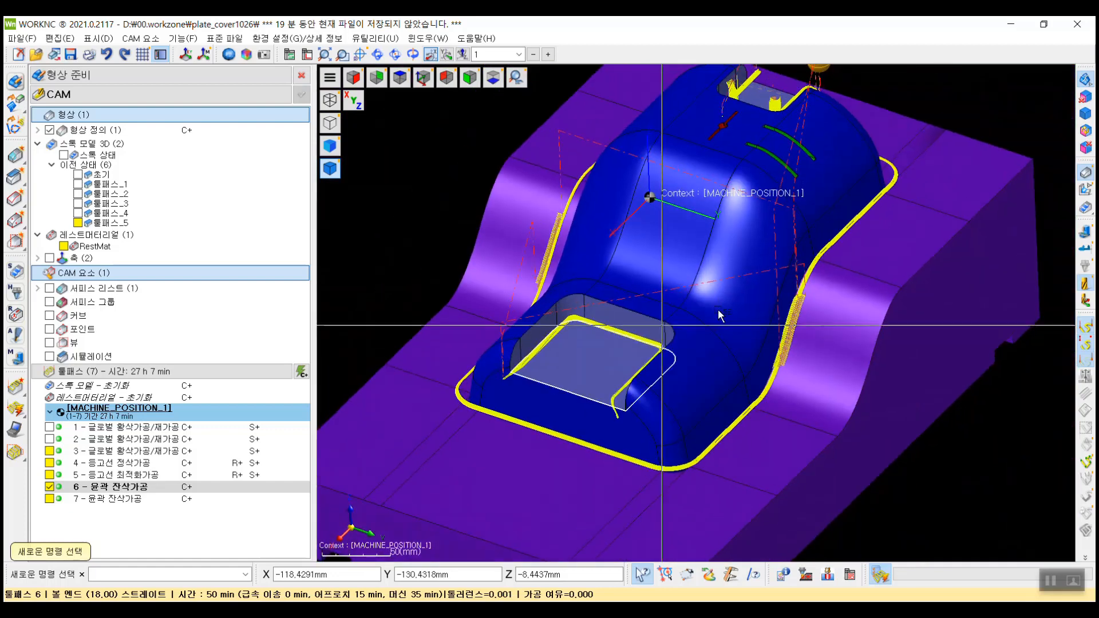
pyautogui.moveTo(632, 294); pyautogui.dragTo(640, 308, button='middle')
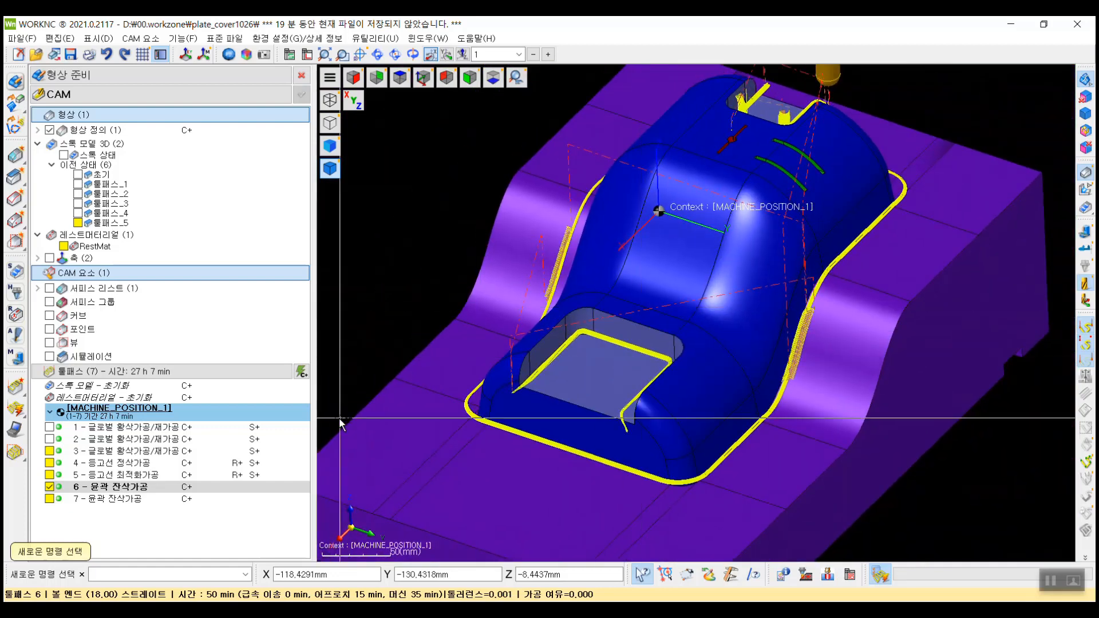
pyautogui.click(50, 488)
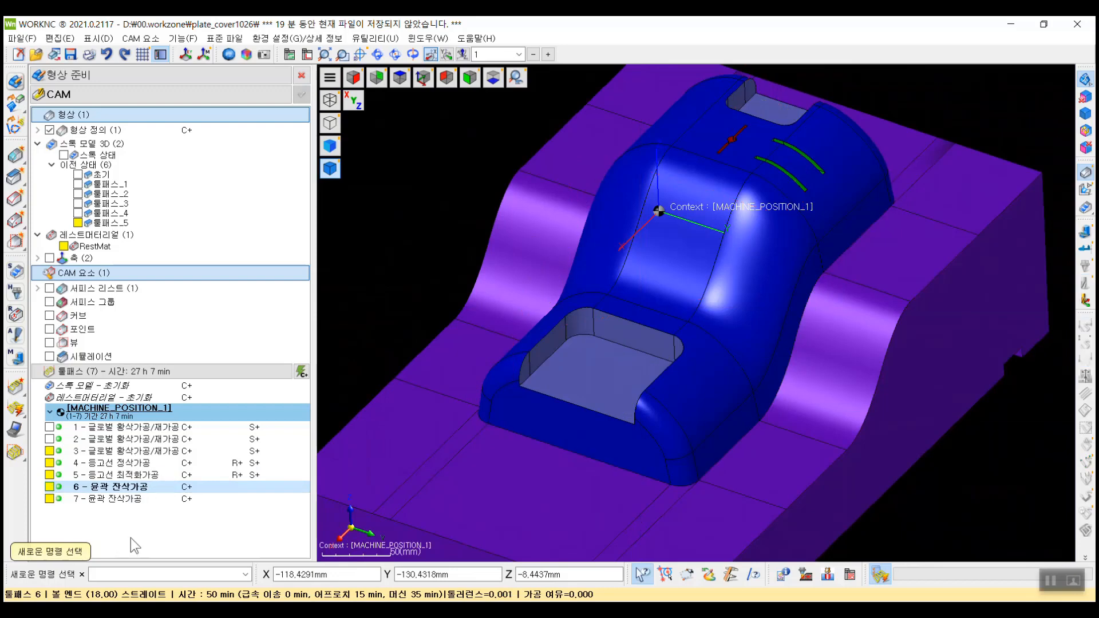